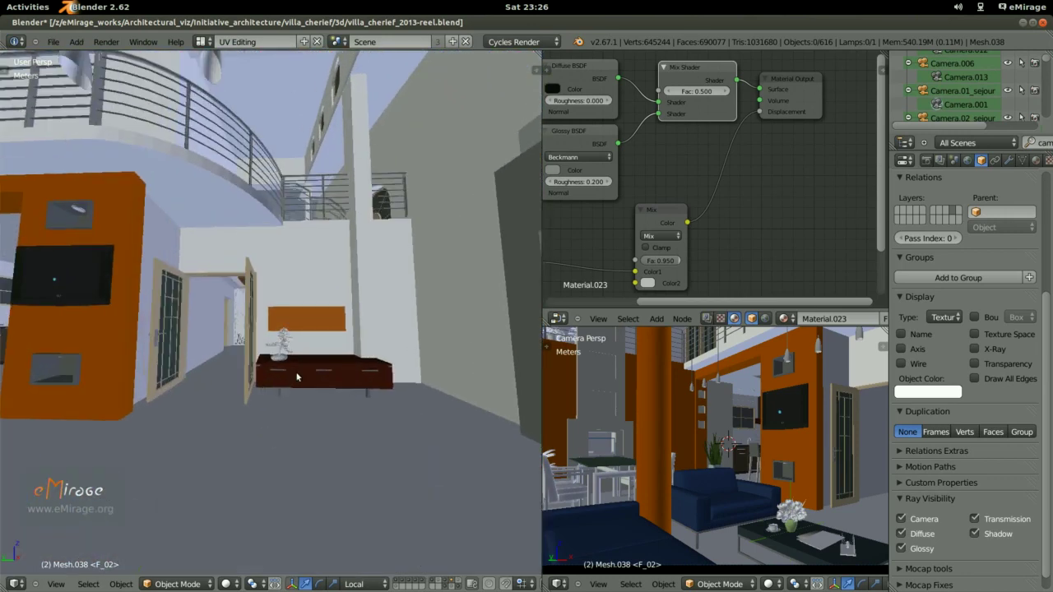
right_click(298, 380)
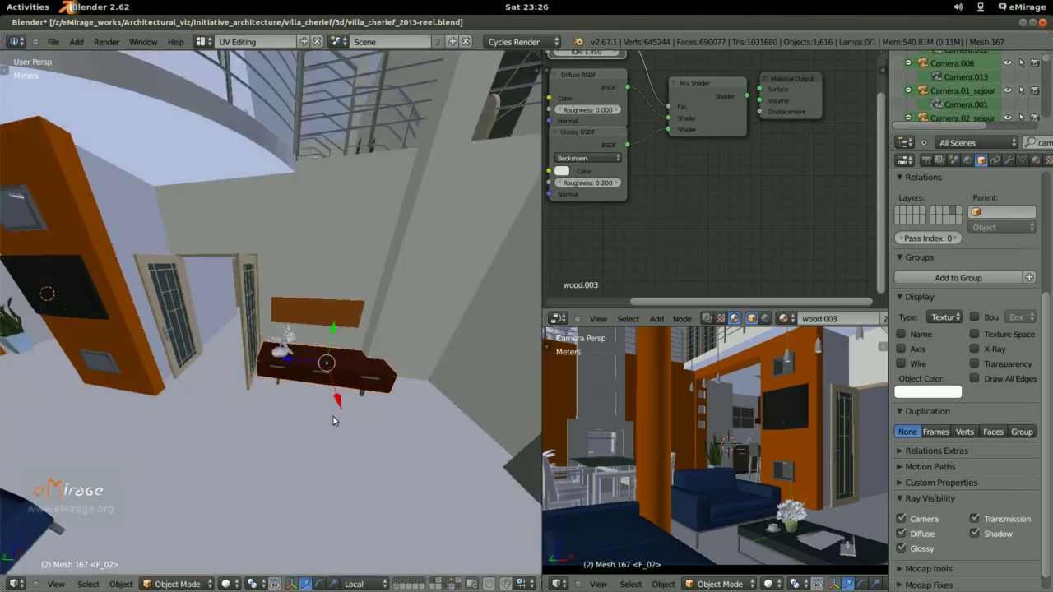
middle_drag(330, 499, 328, 140)
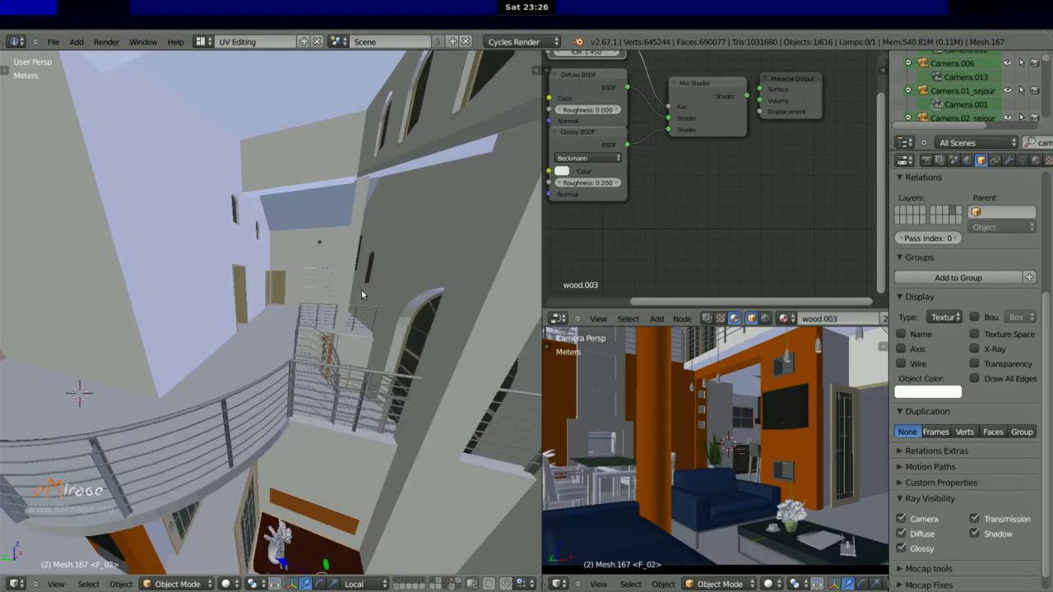
middle_drag(395, 124, 283, 293)
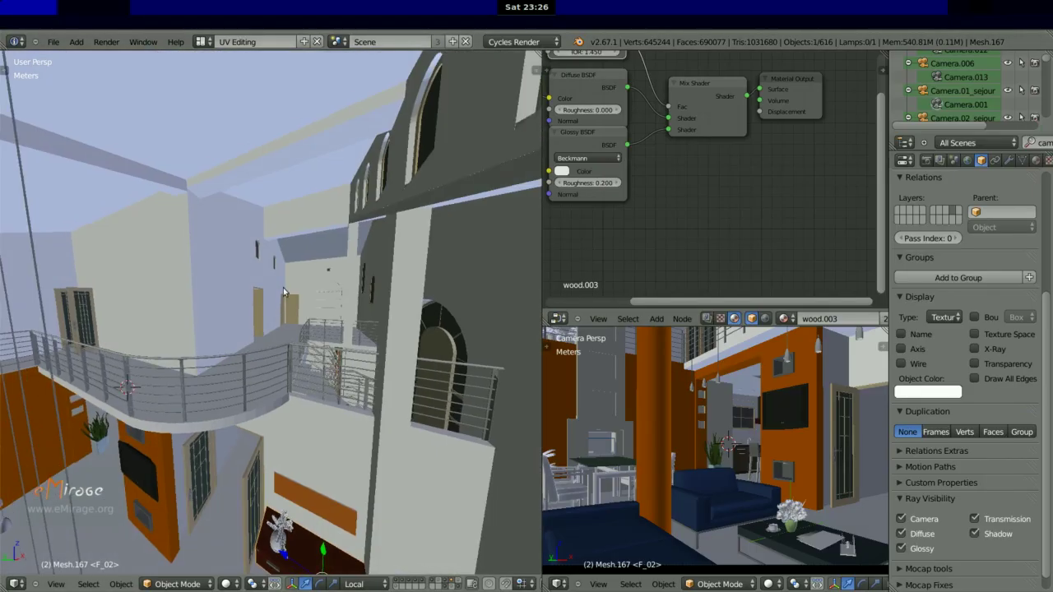
right_click(268, 315)
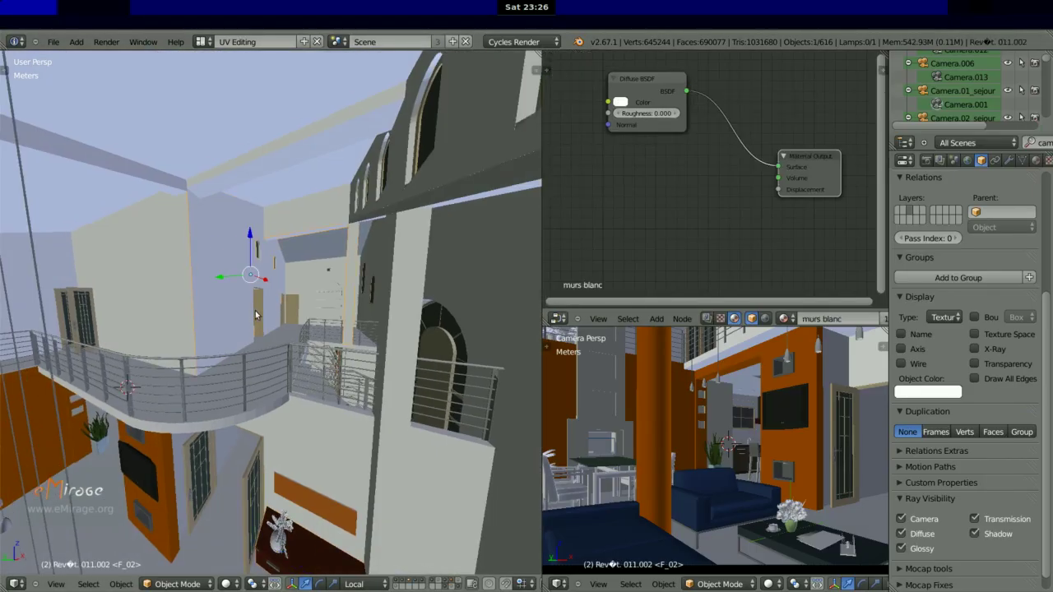
mouse_move(215, 316)
middle_down()
mouse_move(267, 314)
mouse_move(284, 370)
mouse_move(318, 358)
mouse_move(288, 348)
mouse_move(277, 205)
mouse_move(304, 332)
middle_up()
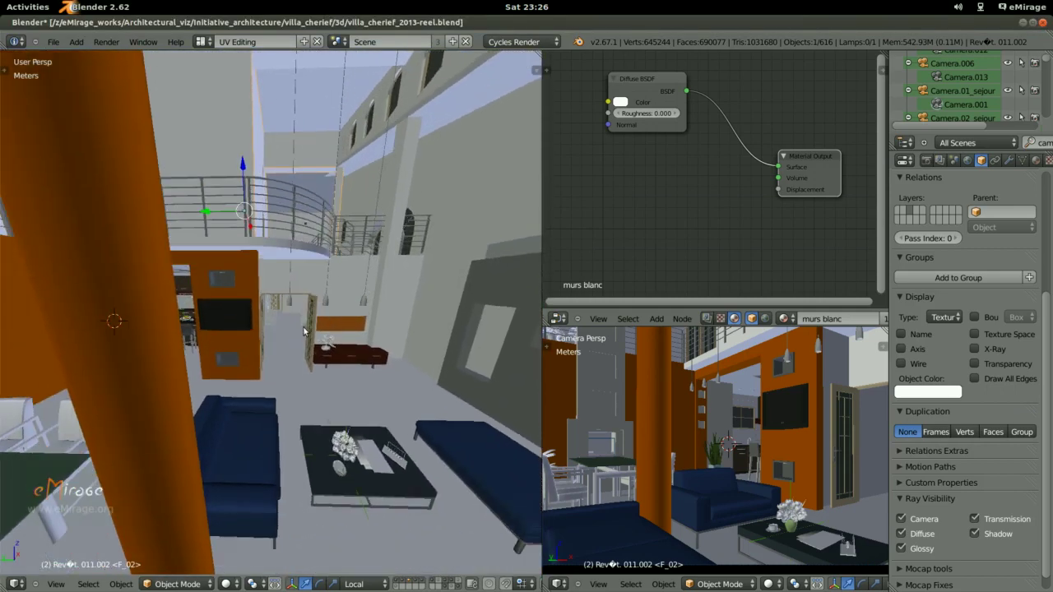
mouse_move(286, 256)
middle_down()
mouse_move(294, 370)
mouse_move(329, 395)
mouse_move(323, 408)
mouse_move(395, 442)
mouse_move(365, 440)
mouse_move(395, 429)
mouse_move(377, 335)
mouse_move(343, 287)
mouse_move(238, 50)
mouse_move(223, 59)
mouse_move(58, 424)
mouse_move(60, 462)
mouse_move(38, 486)
mouse_move(93, 426)
mouse_move(119, 359)
mouse_move(2, 137)
mouse_move(126, 158)
middle_up()
middle_drag(228, 357, 337, 363)
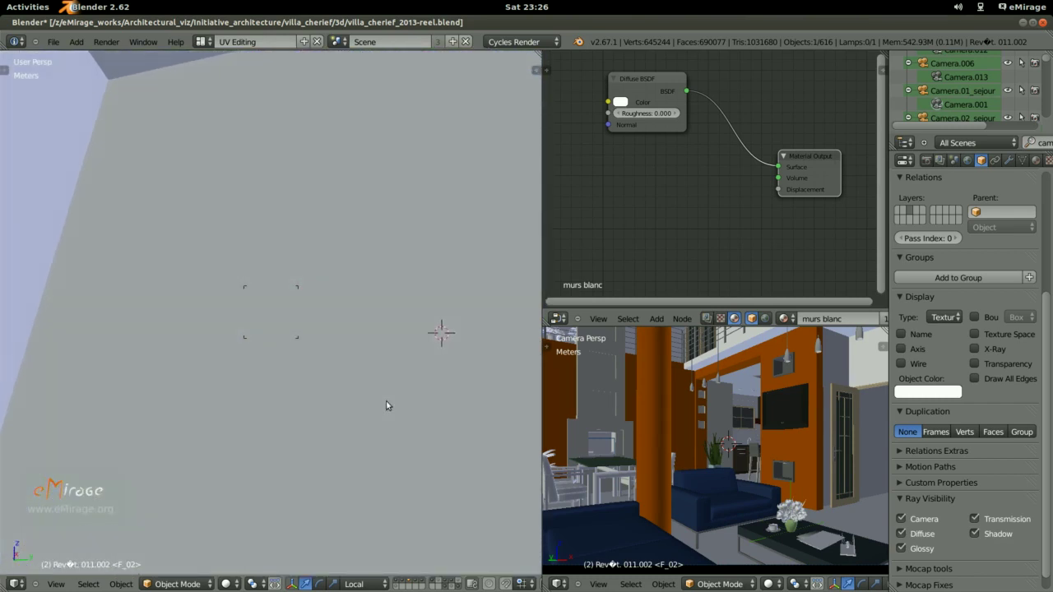
mouse_move(386, 402)
middle_down()
mouse_move(198, 369)
mouse_move(446, 372)
mouse_move(290, 392)
mouse_move(86, 378)
mouse_move(167, 403)
middle_up()
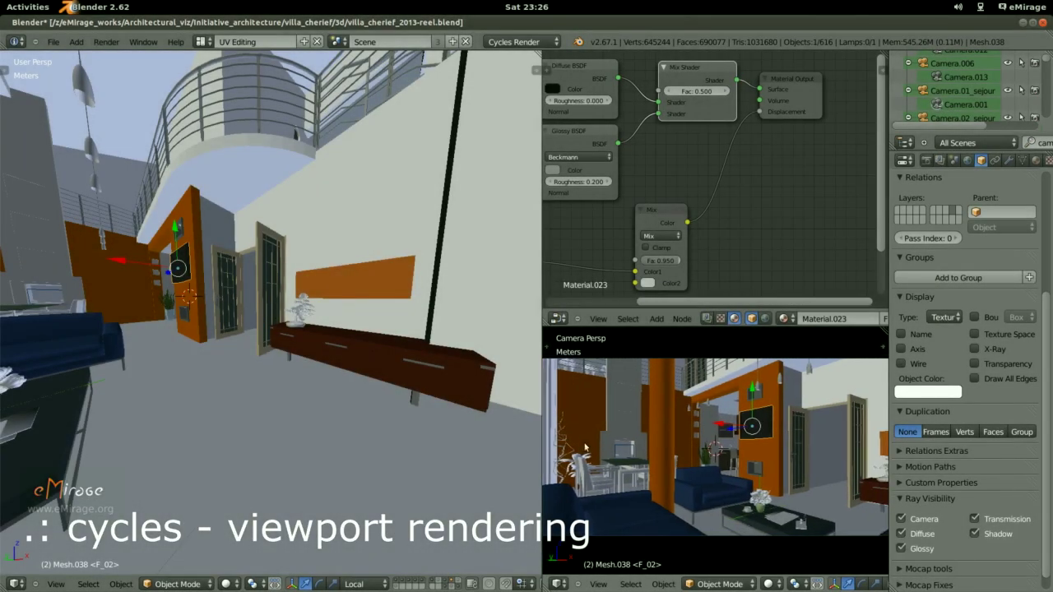
Widen the camera view, switch it to a live Rendered Cycles preview, and zoom out.
drag(542, 426, 441, 431)
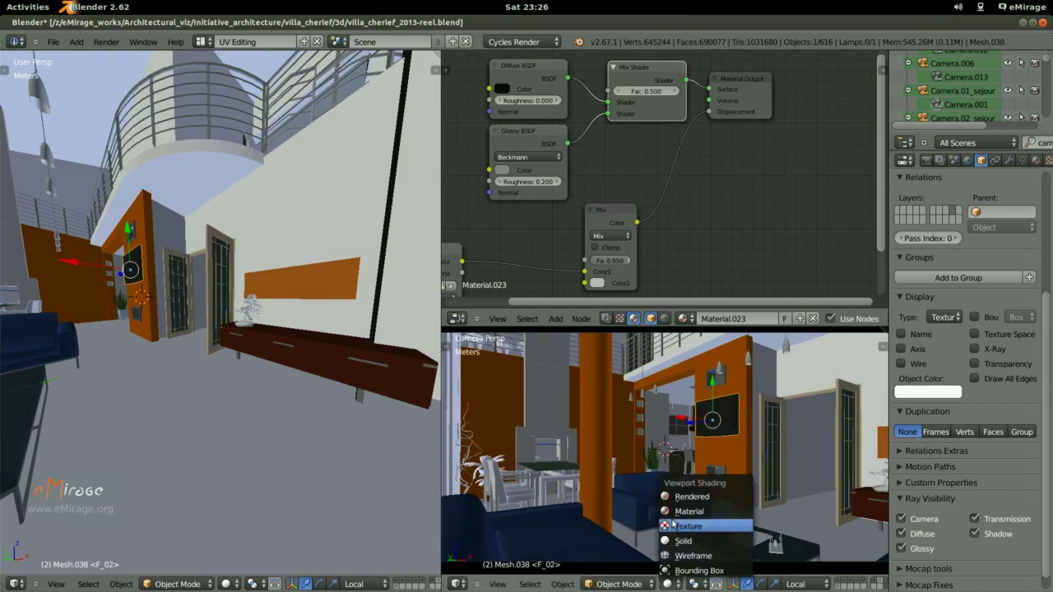
key(Return)
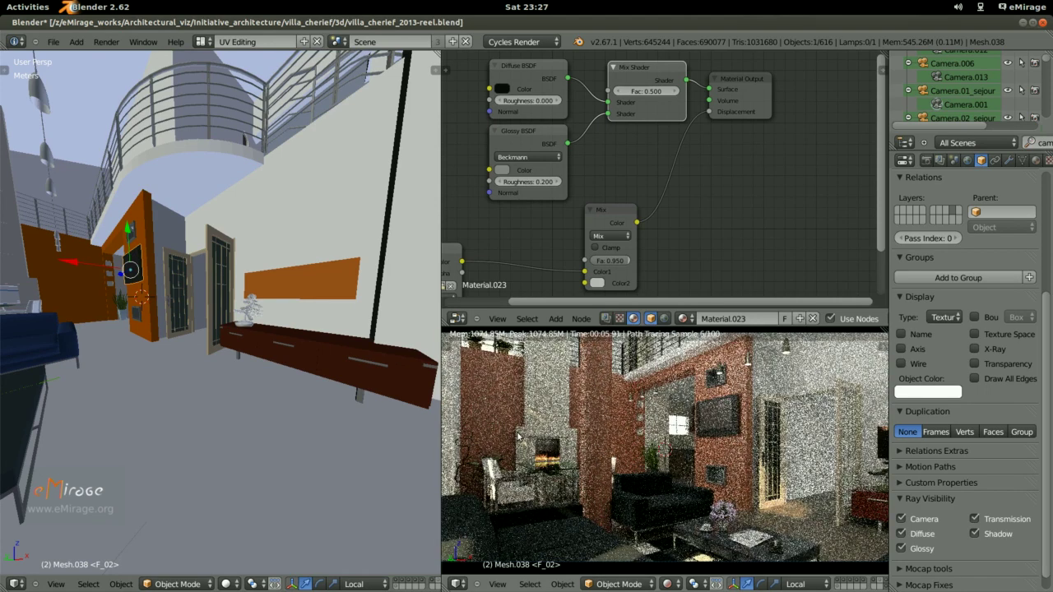
scroll(250, 398, down, 2)
scroll(250, 398, down, 3)
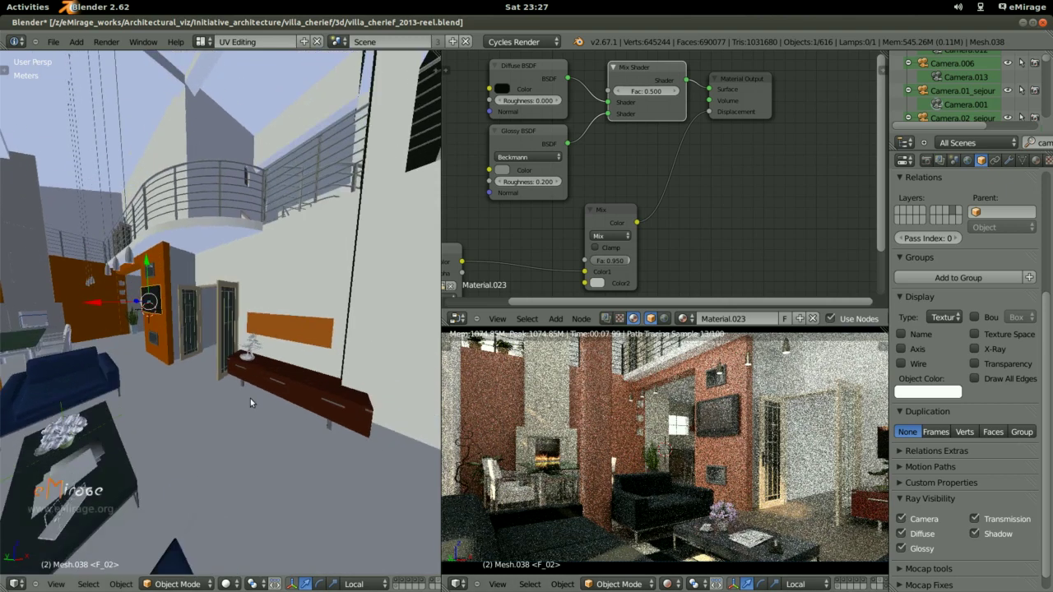
scroll(250, 398, down, 3)
scroll(250, 399, down, 4)
Orbit to the house's long side wall and bring up the Layer Management panel.
middle_drag(250, 402, 184, 399)
scroll(185, 399, up, 3)
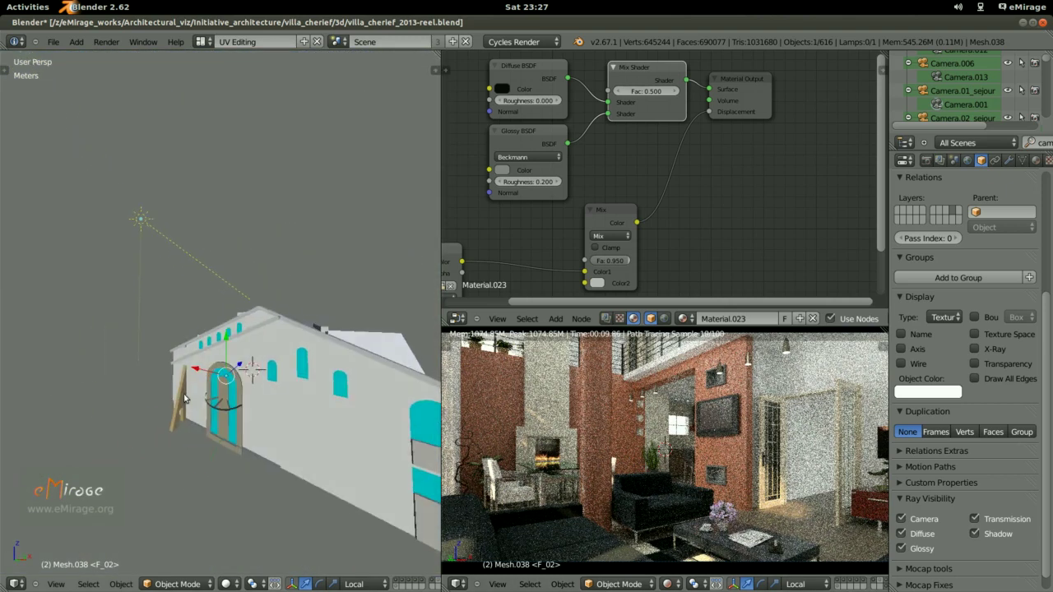
key(n)
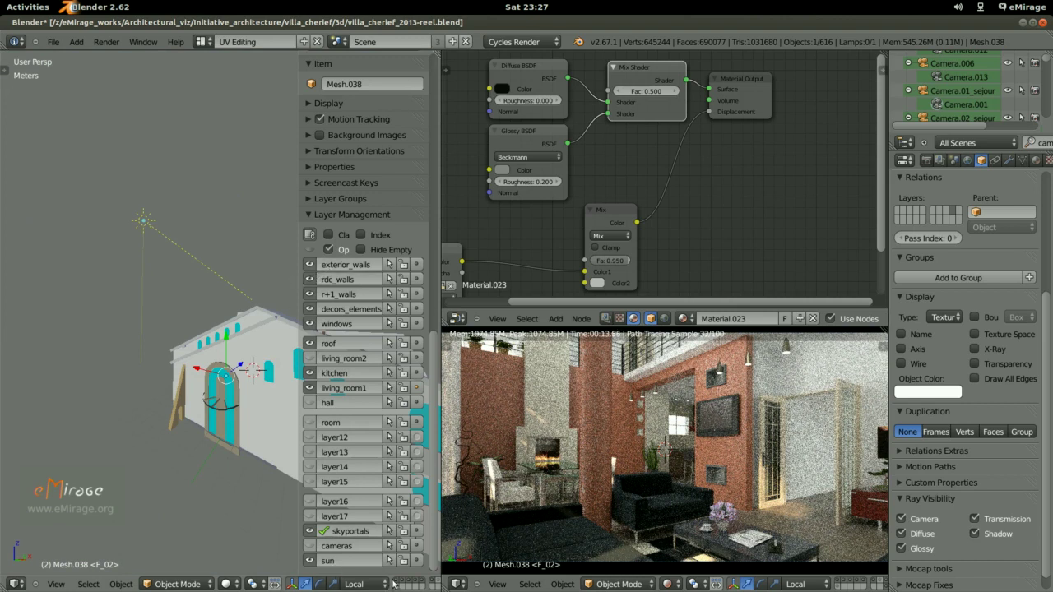
Show only the exterior_walls layer and orbit the render to an overhead view of the walls.
click(397, 583)
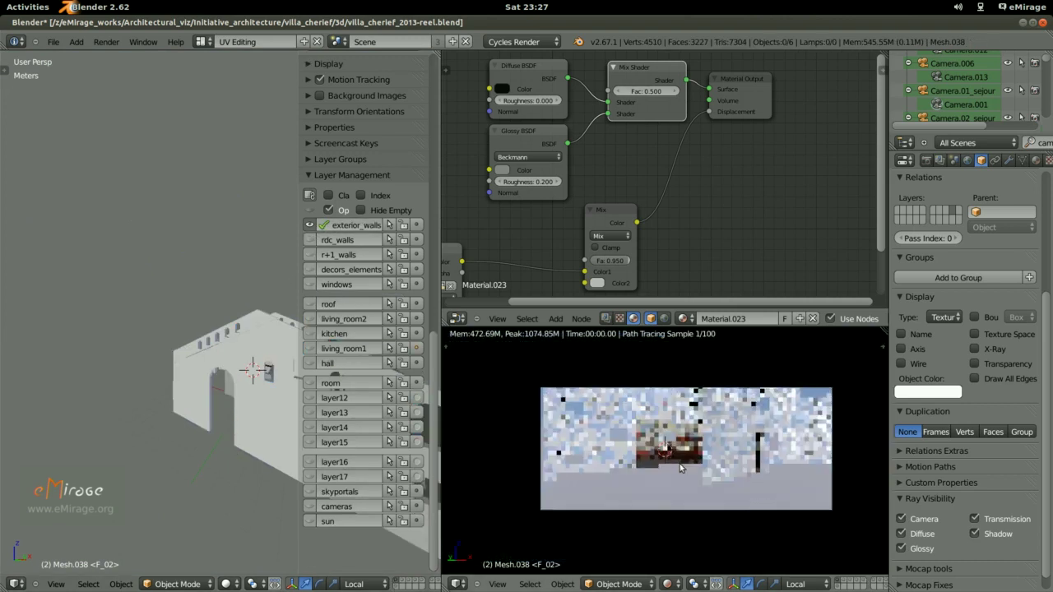
middle_drag(690, 457, 719, 417)
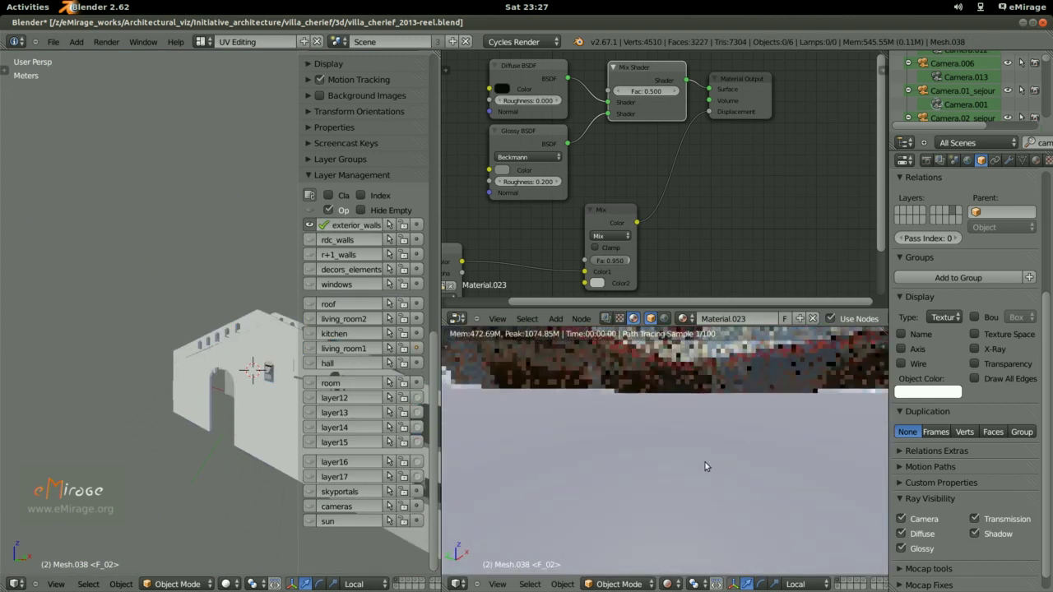
right_click(718, 416)
mouse_move(718, 416)
middle_down()
mouse_move(674, 470)
mouse_move(567, 455)
middle_up()
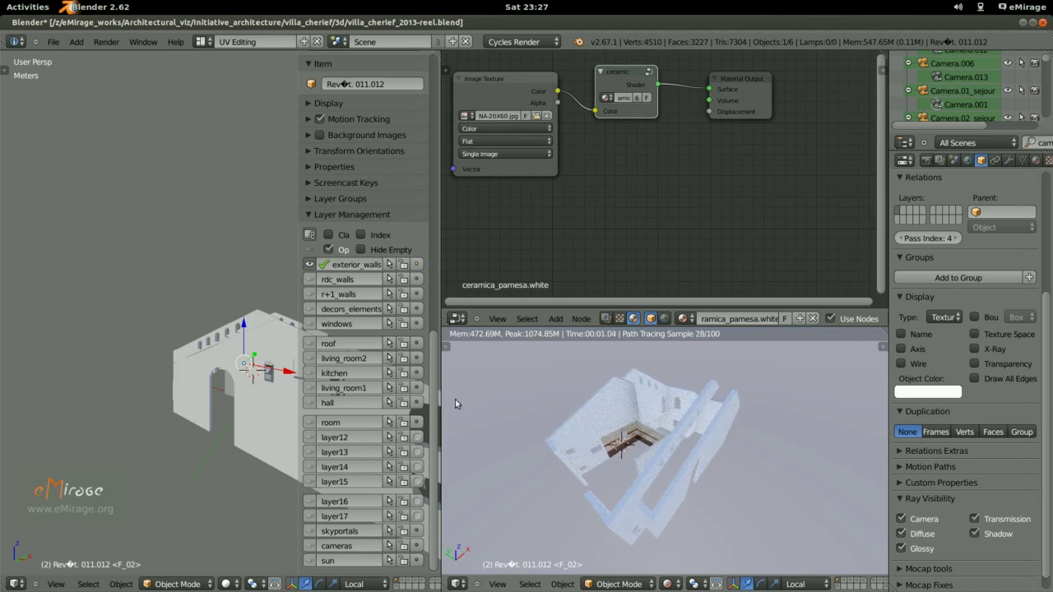
Add the rdc_walls, r+1_walls, decors_elements and roof layers to the live render.
shift+click(309, 280)
scroll(690, 480, up, 5)
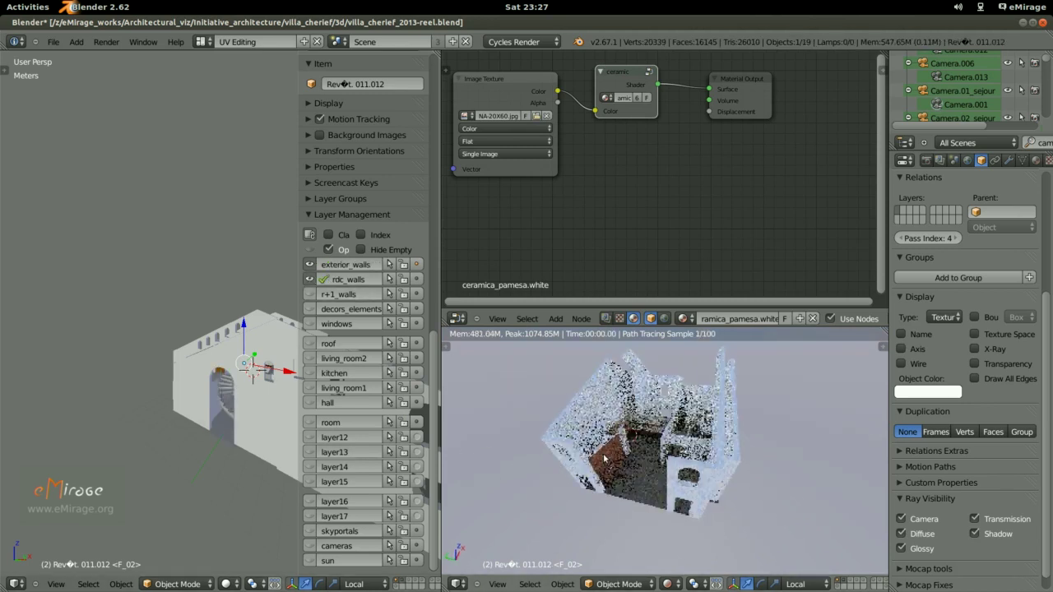
middle_drag(690, 480, 719, 466)
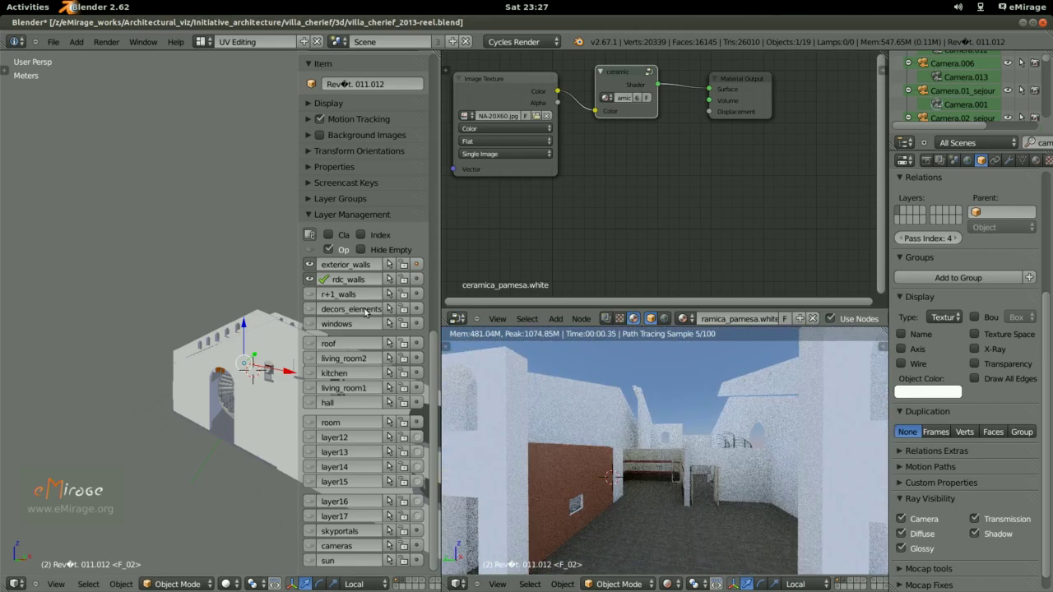
click(310, 294)
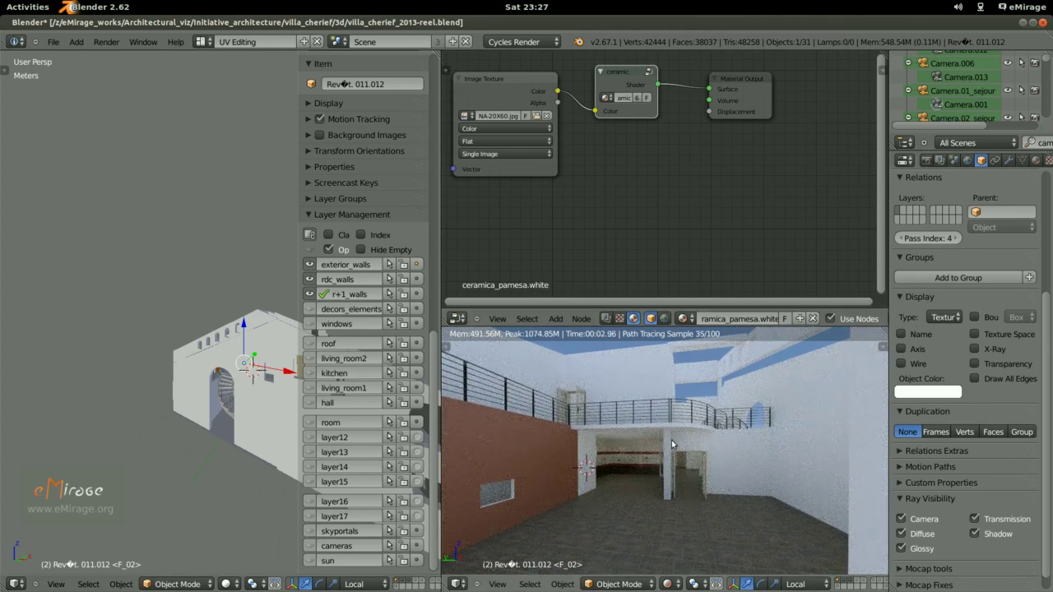
click(310, 309)
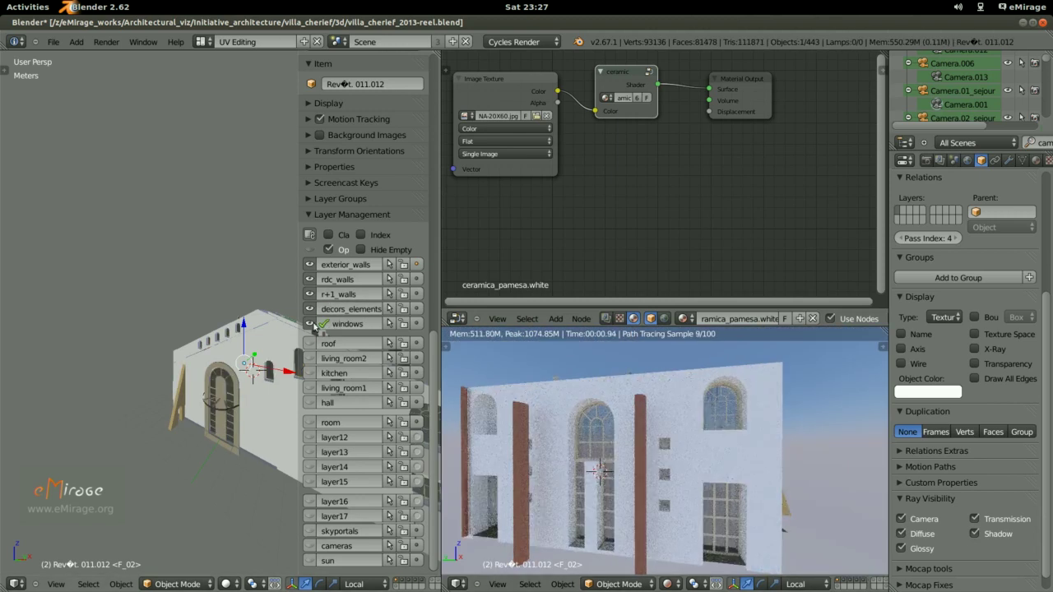
mouse_move(689, 495)
middle_down()
mouse_move(660, 562)
mouse_move(580, 450)
middle_up()
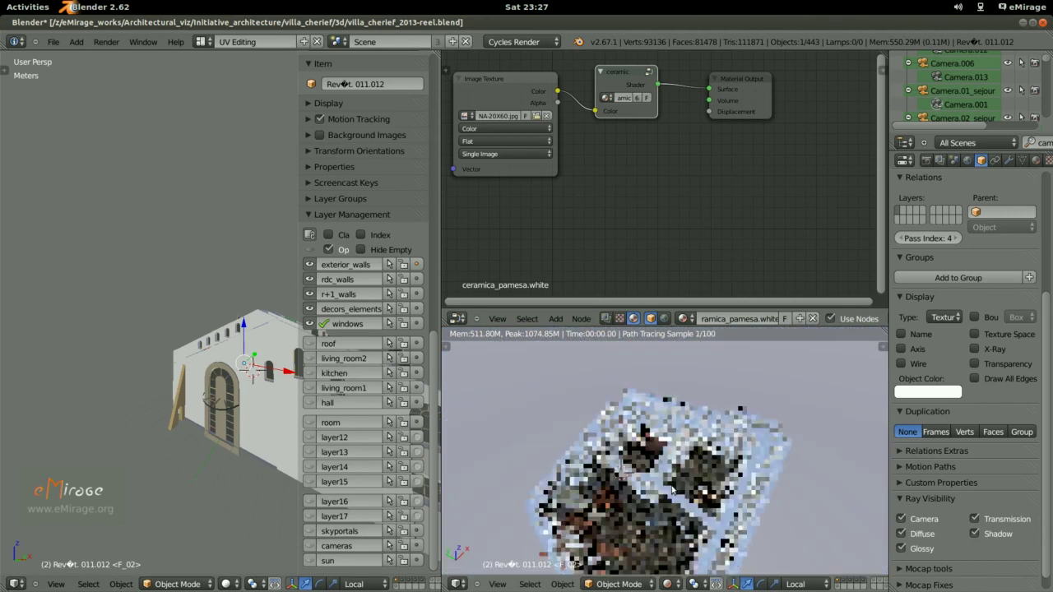
click(312, 344)
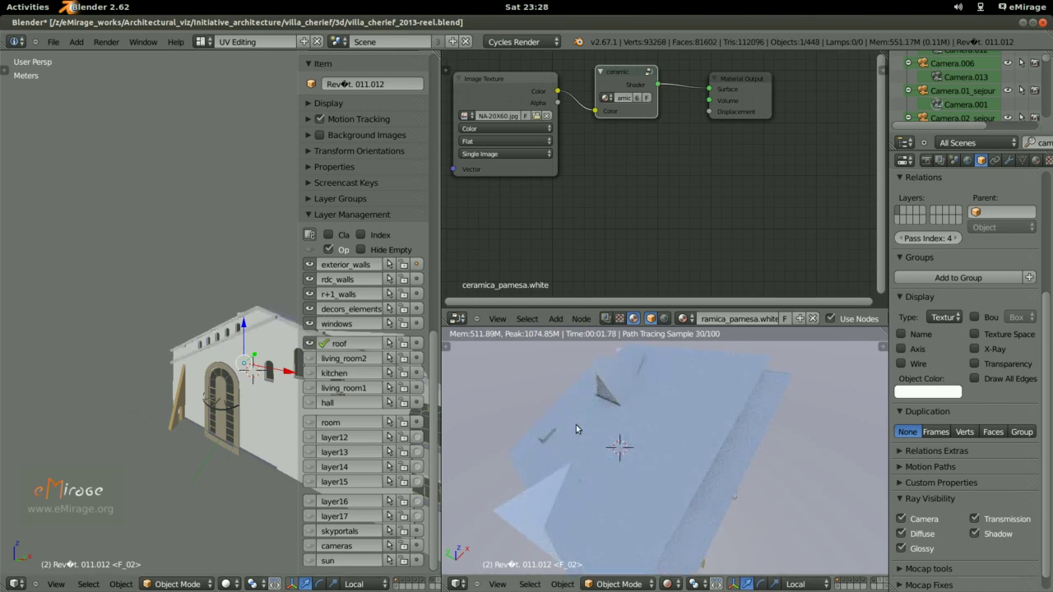
Return to the interior camera view and add the living_room1, sun and skyportals layers.
key(KP_0)
scroll(619, 447, up, 1)
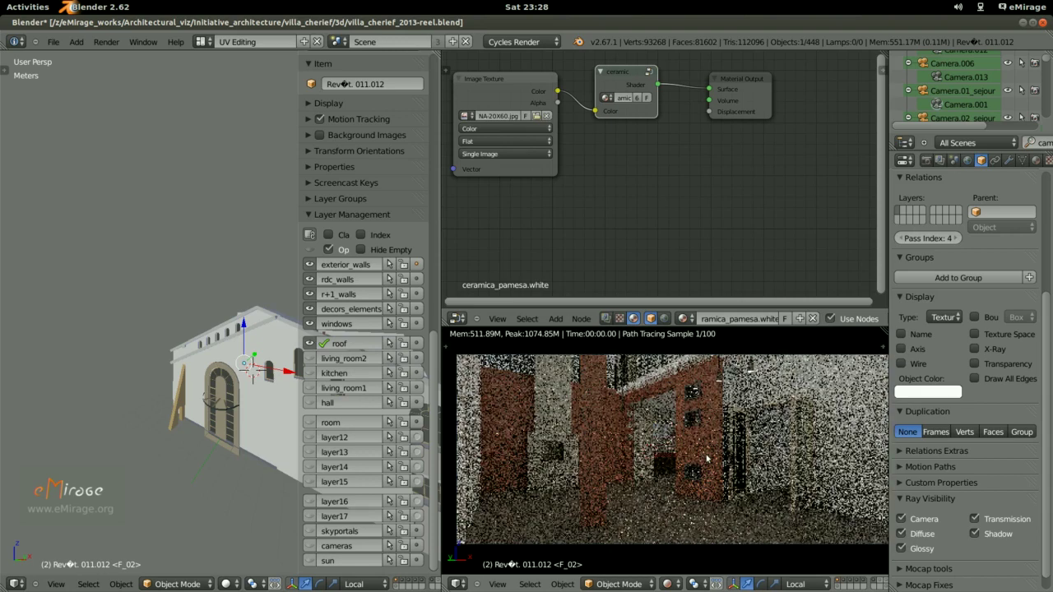
middle_drag(703, 458, 462, 346)
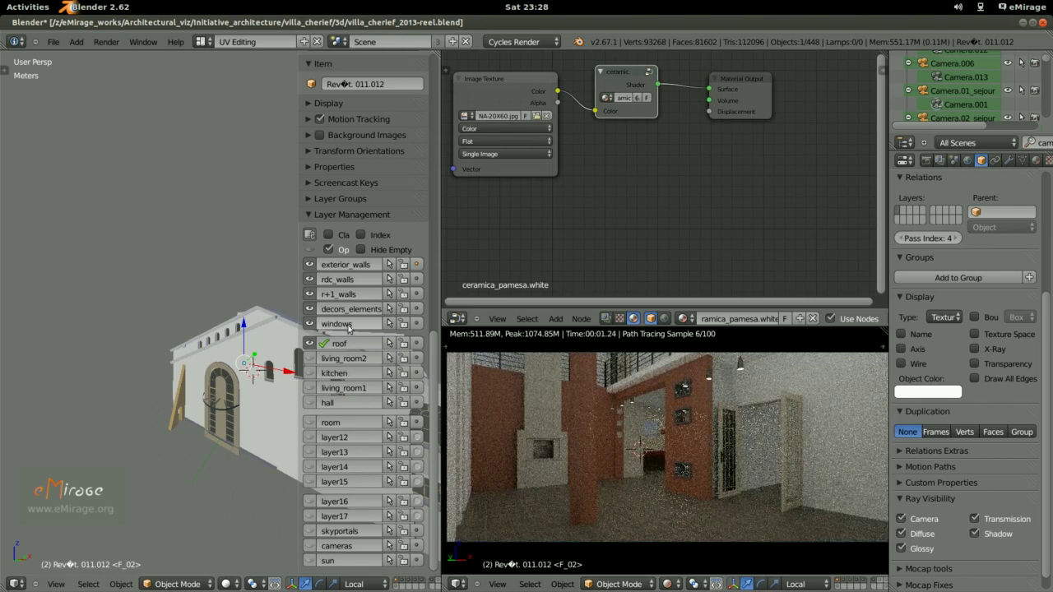
click(311, 388)
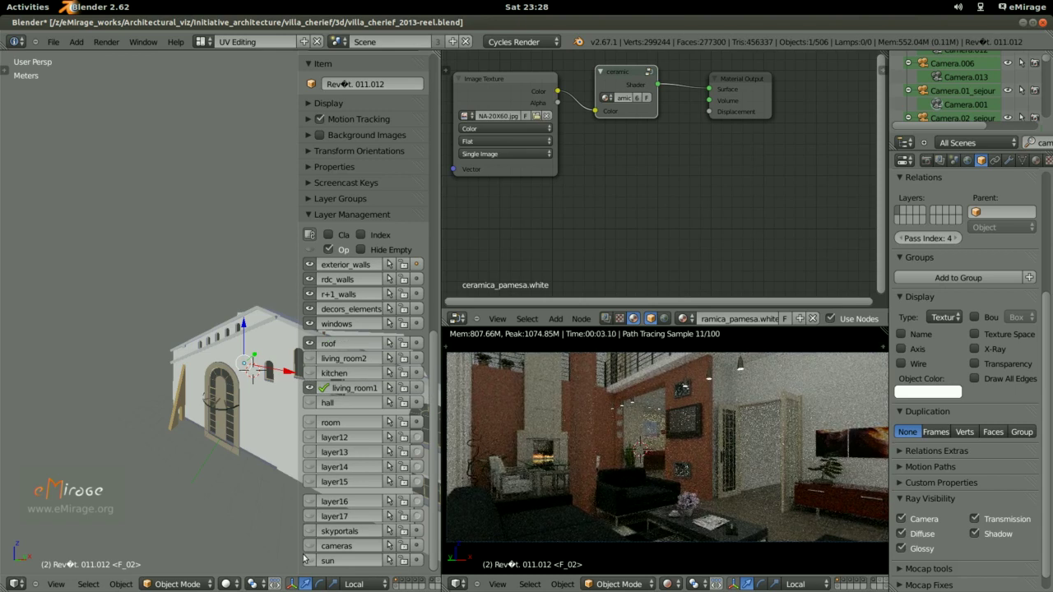
click(310, 560)
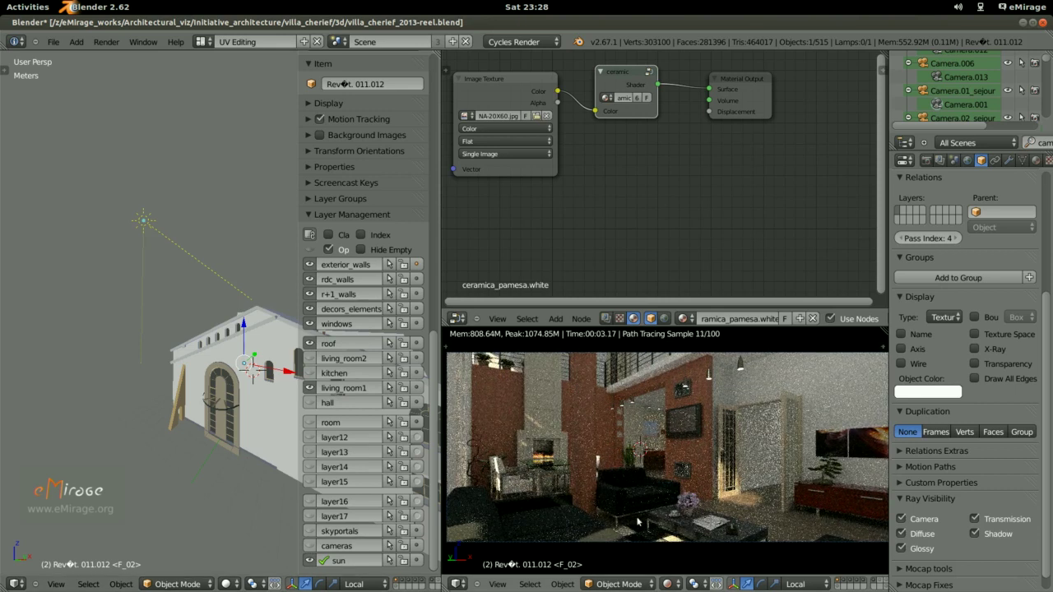
click(312, 532)
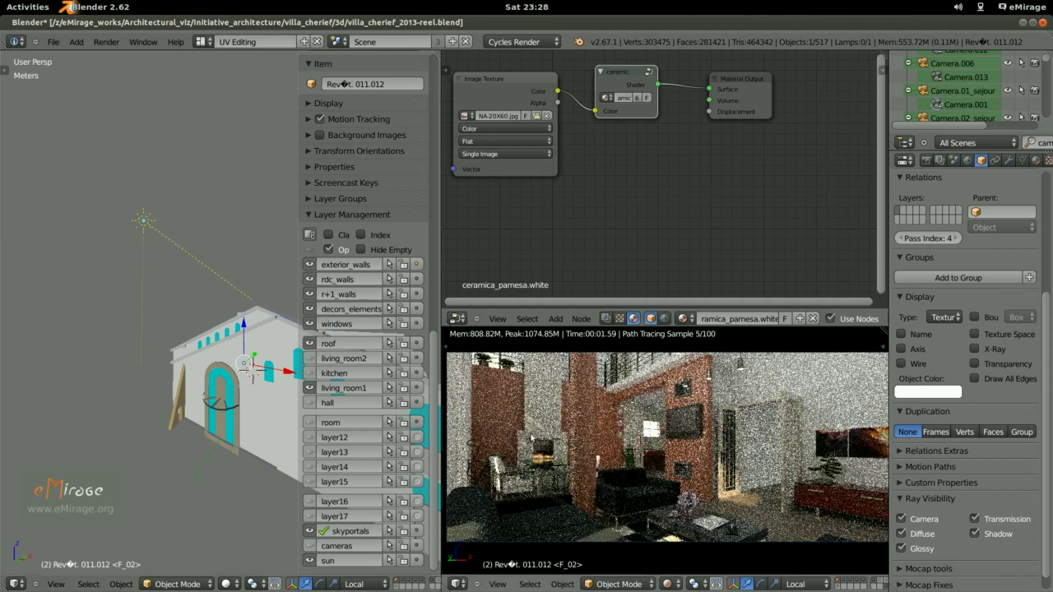
Check a sky portal's Emission material at strength 20, then hide the skyportals layer.
middle_drag(194, 366, 307, 402)
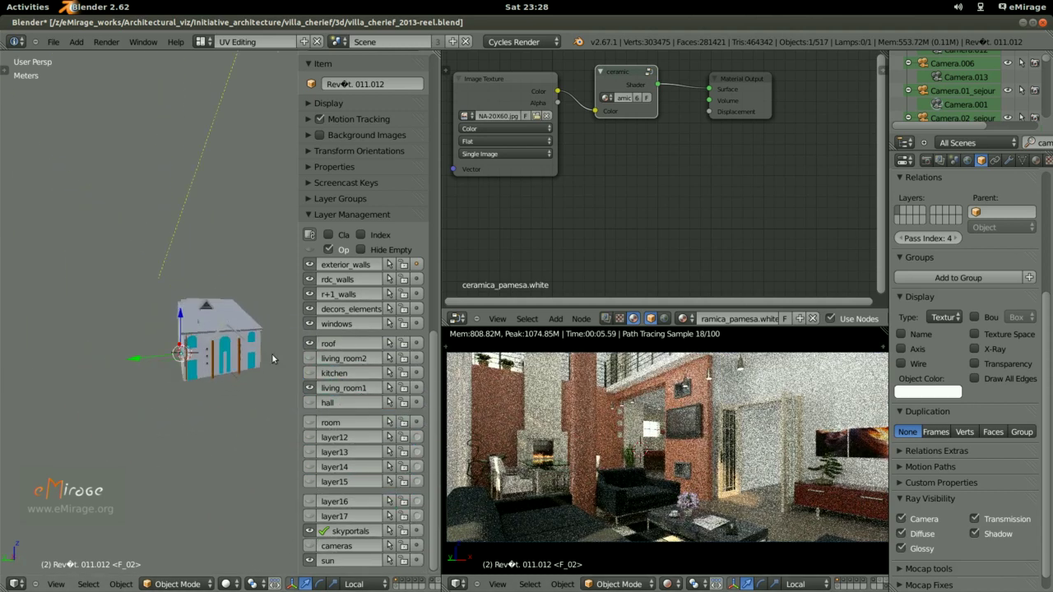
right_click(195, 334)
scroll(181, 335, up, 5)
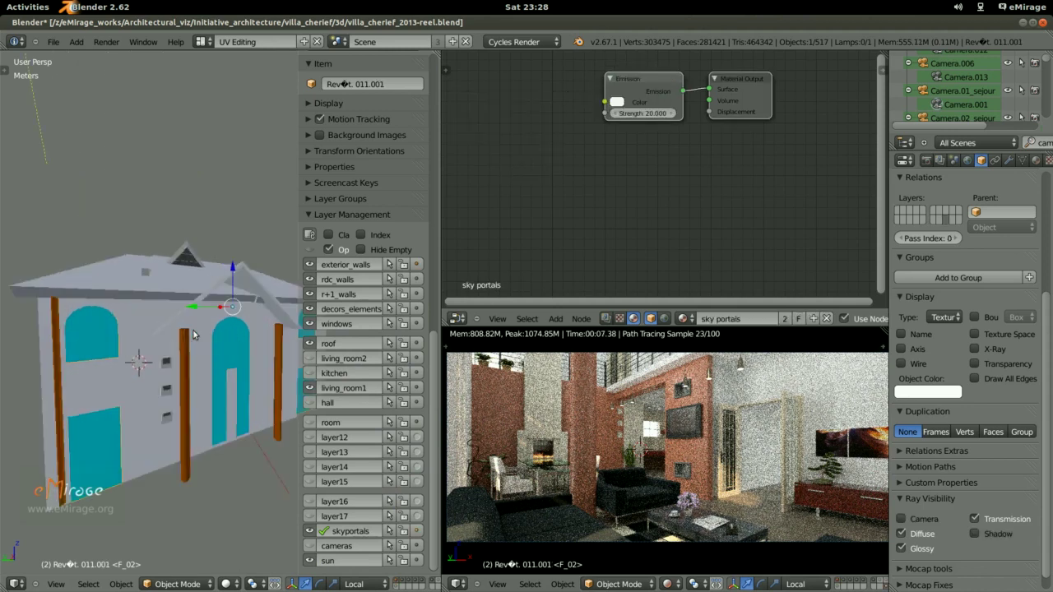
scroll(163, 335, down, 2)
scroll(164, 335, down, 5)
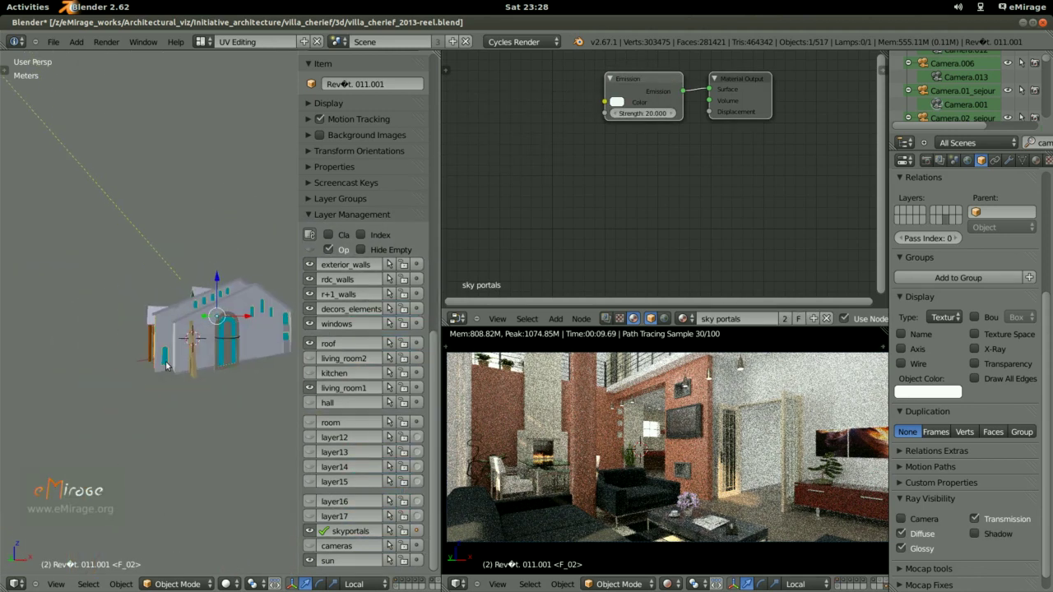
click(310, 533)
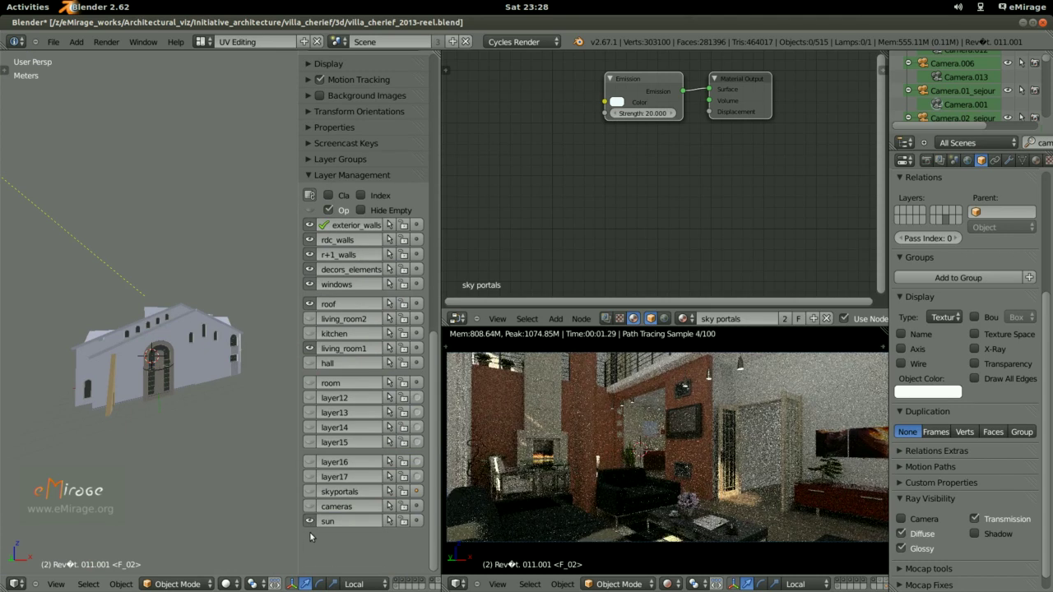
Show the skyportals layer again and zoom into a free perspective view inside the room.
click(310, 492)
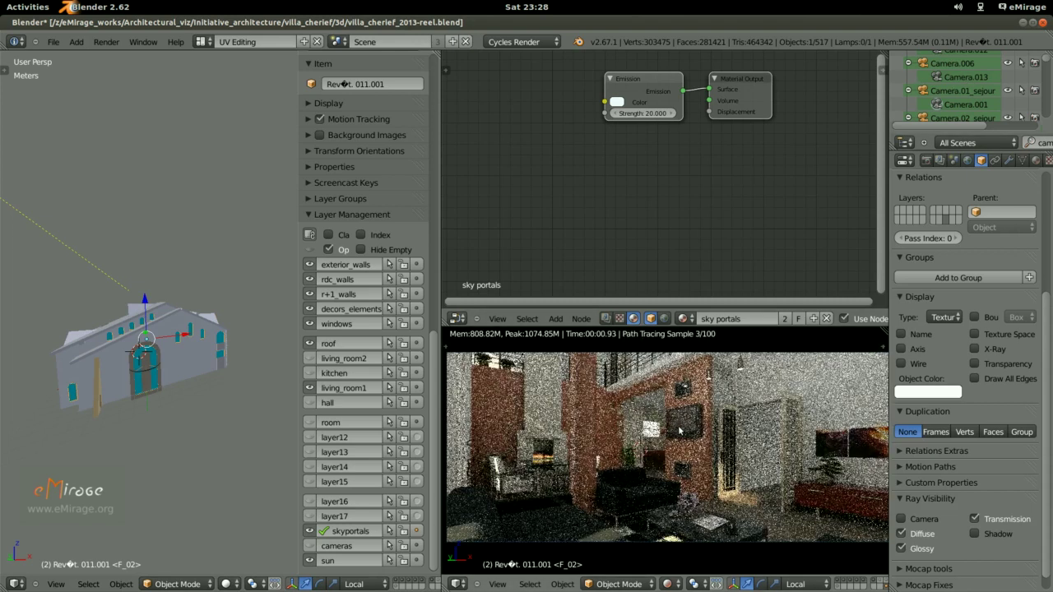
key(KP_0)
key(KP_0)
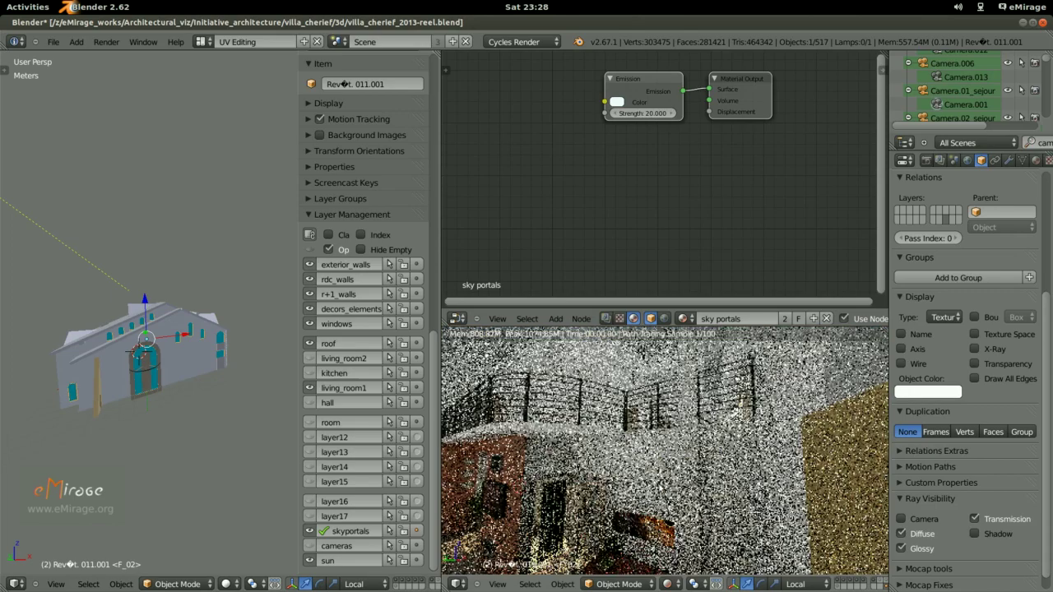
scroll(701, 470, up, 3)
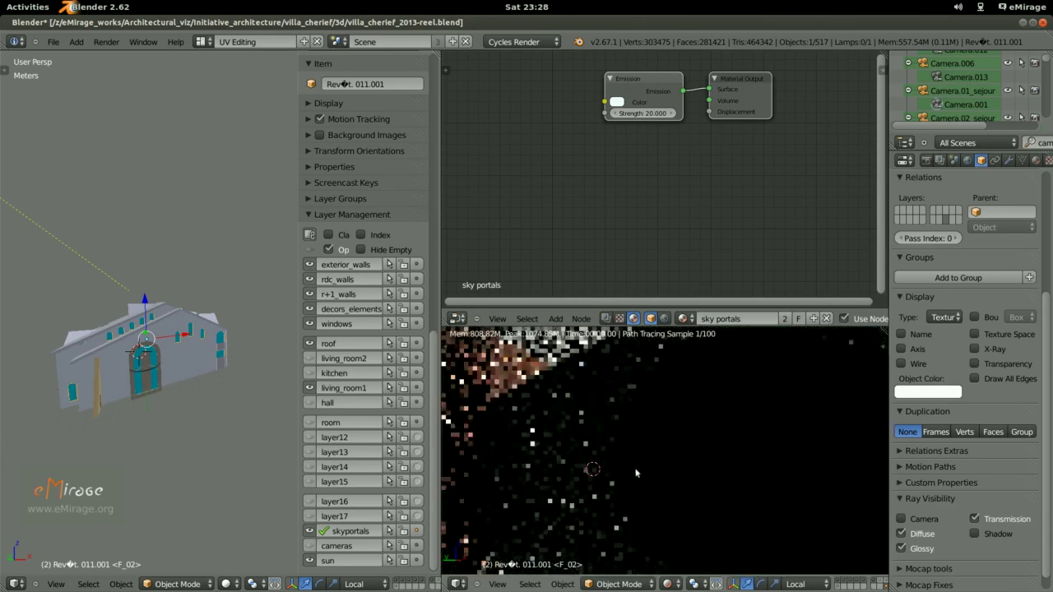
scroll(636, 473, up, 1)
scroll(627, 477, up, 2)
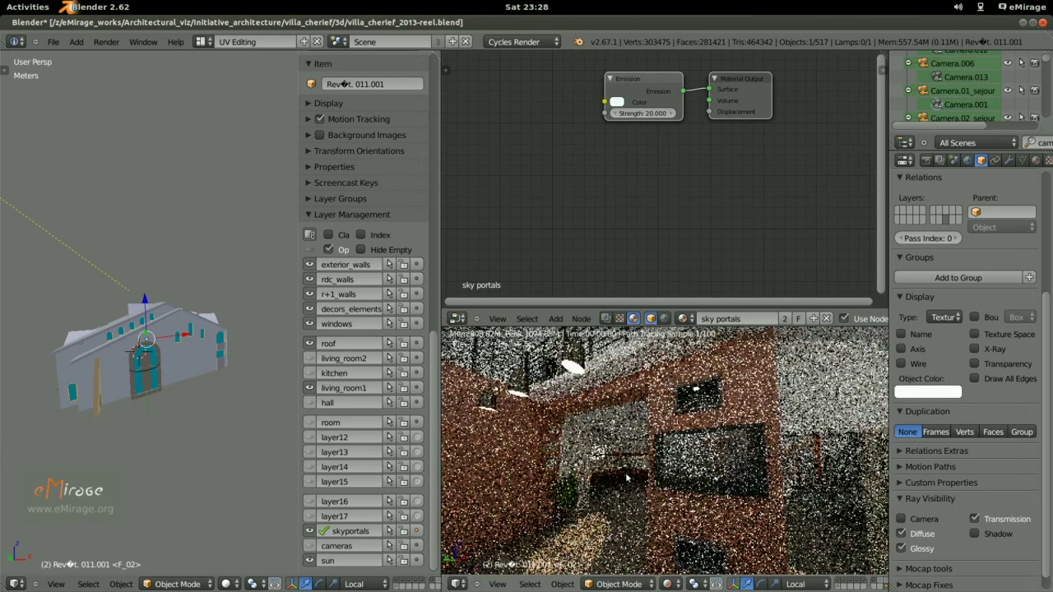
scroll(627, 477, up, 1)
scroll(637, 479, up, 1)
scroll(654, 482, up, 1)
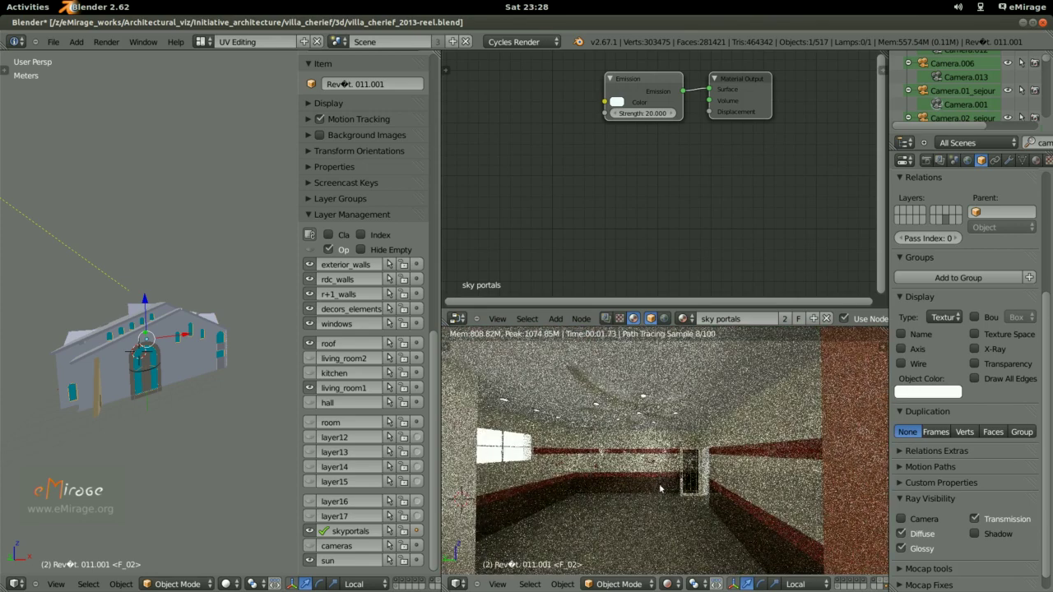
middle_drag(657, 481, 663, 482)
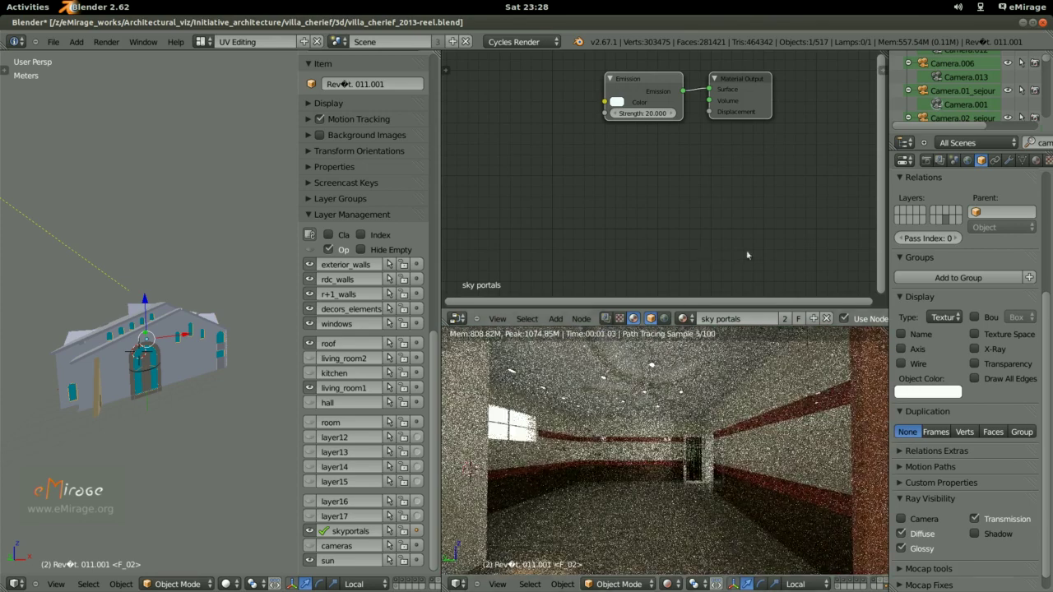
Make the kitchen layer visible, orbit around it, and return to the Camera.003 view.
click(310, 374)
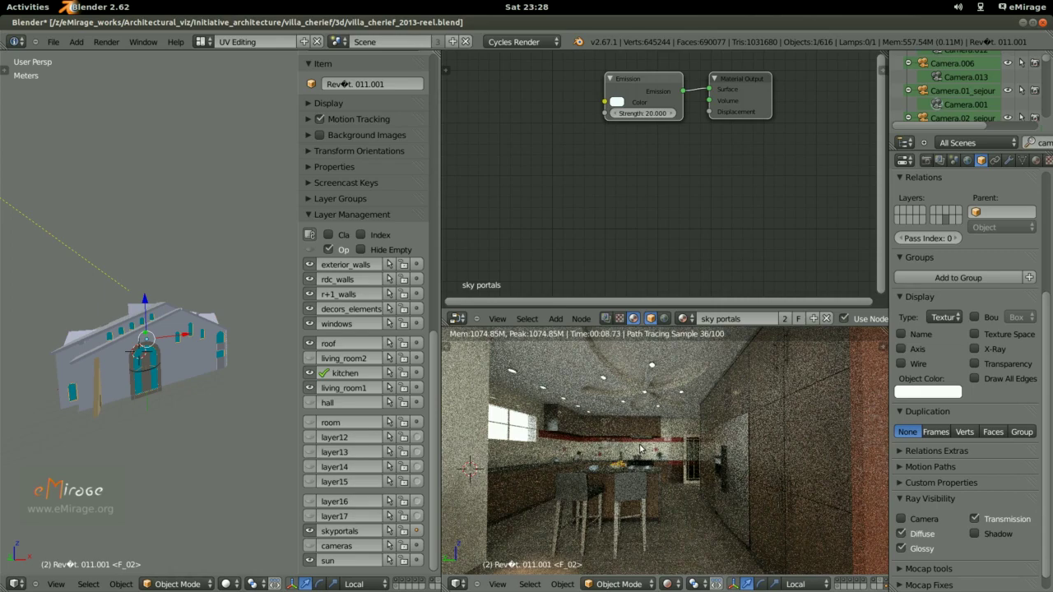
middle_drag(684, 488, 626, 508)
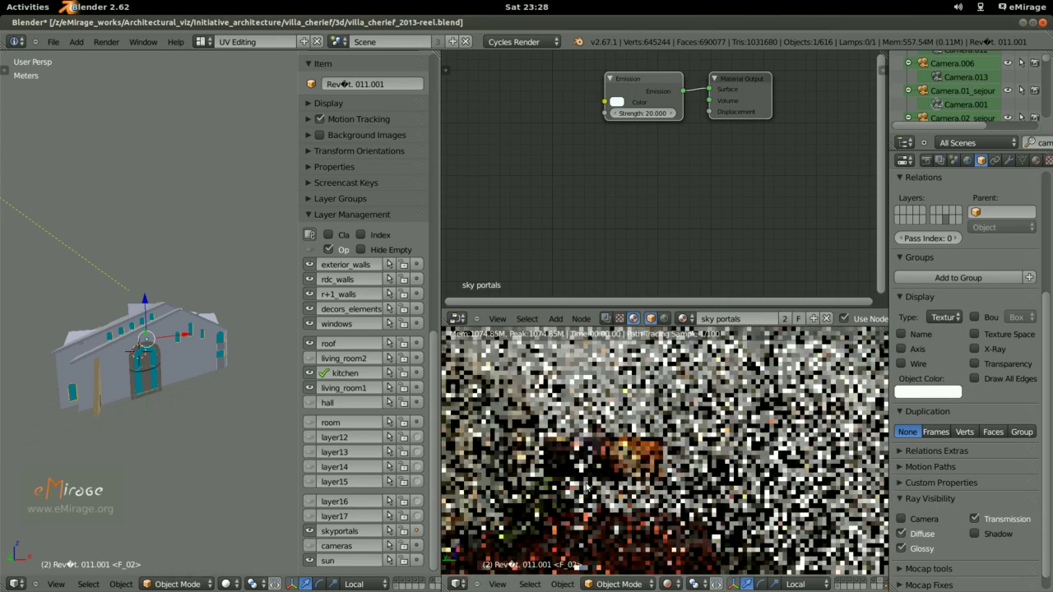
mouse_move(626, 509)
middle_down()
mouse_move(624, 497)
mouse_move(501, 497)
middle_up()
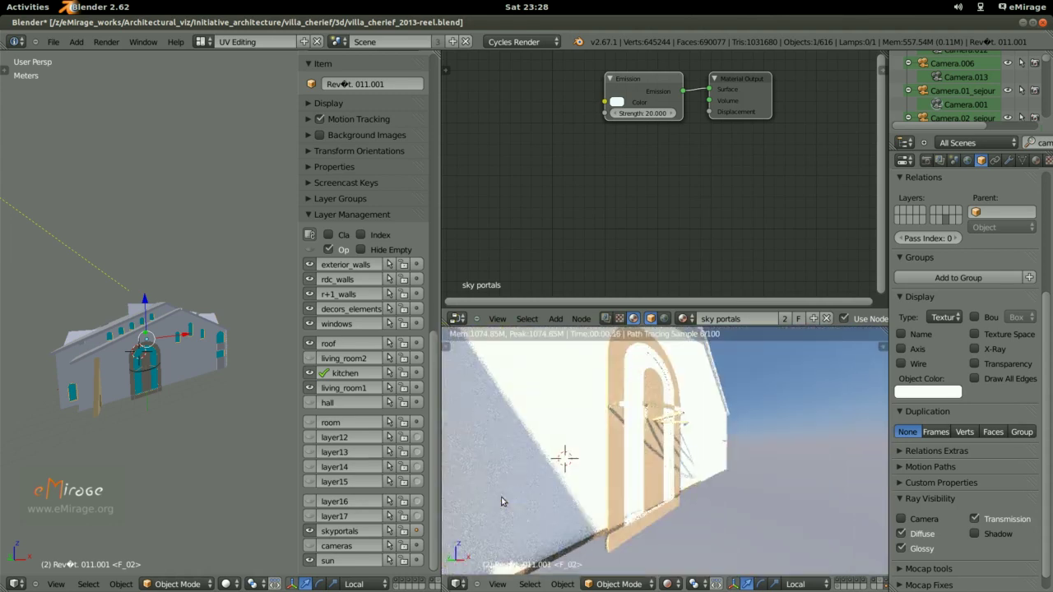
key(KP_0)
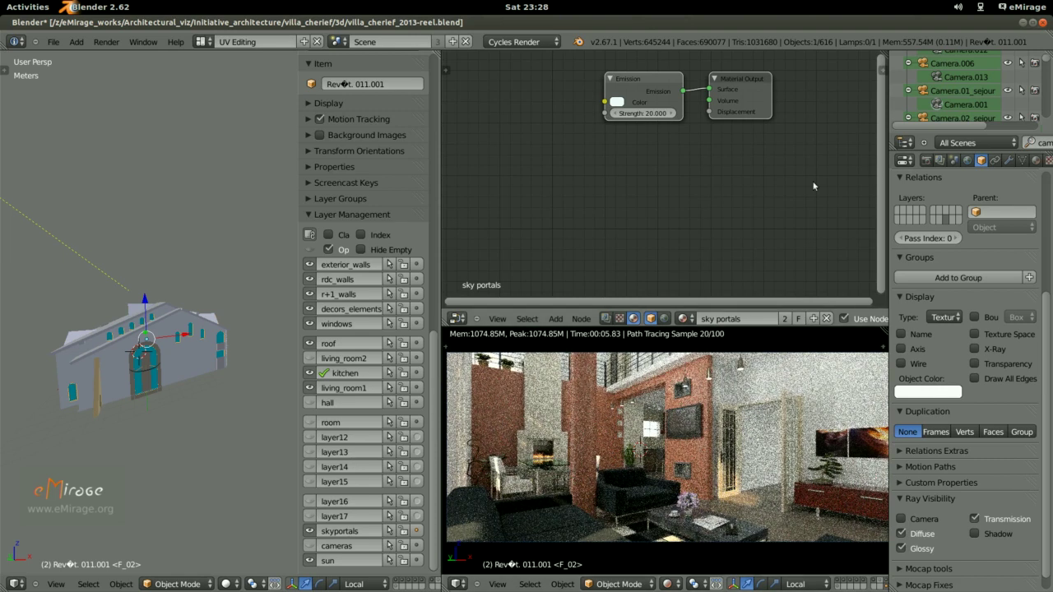
scroll(959, 80, up, 5)
Make Camera.003 active, then step through scene01_sejour and DETAIL01 to scene01_sejour.DETAIL02.
click(958, 74)
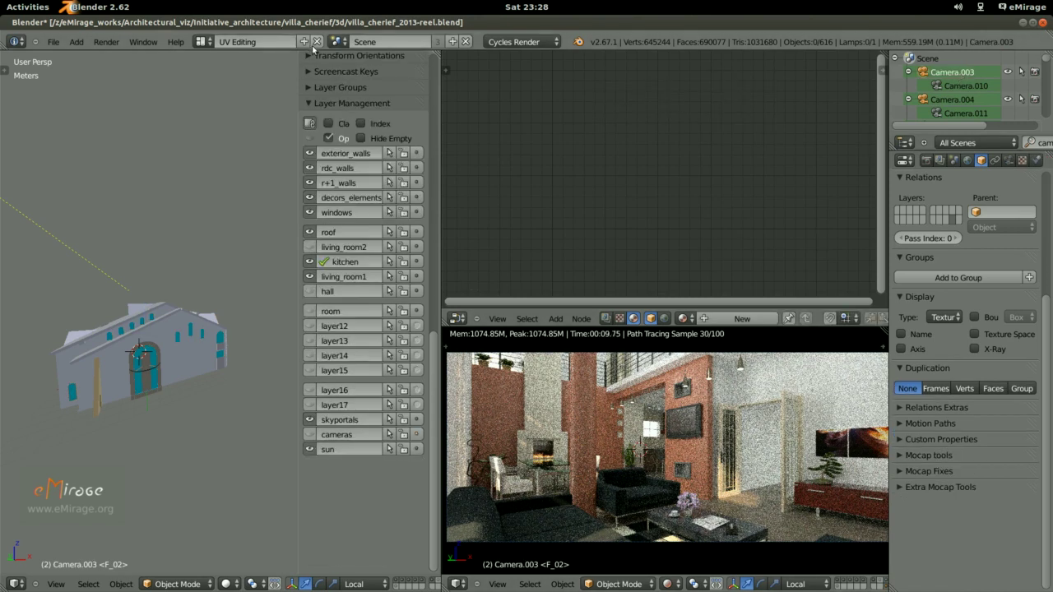
click(340, 43)
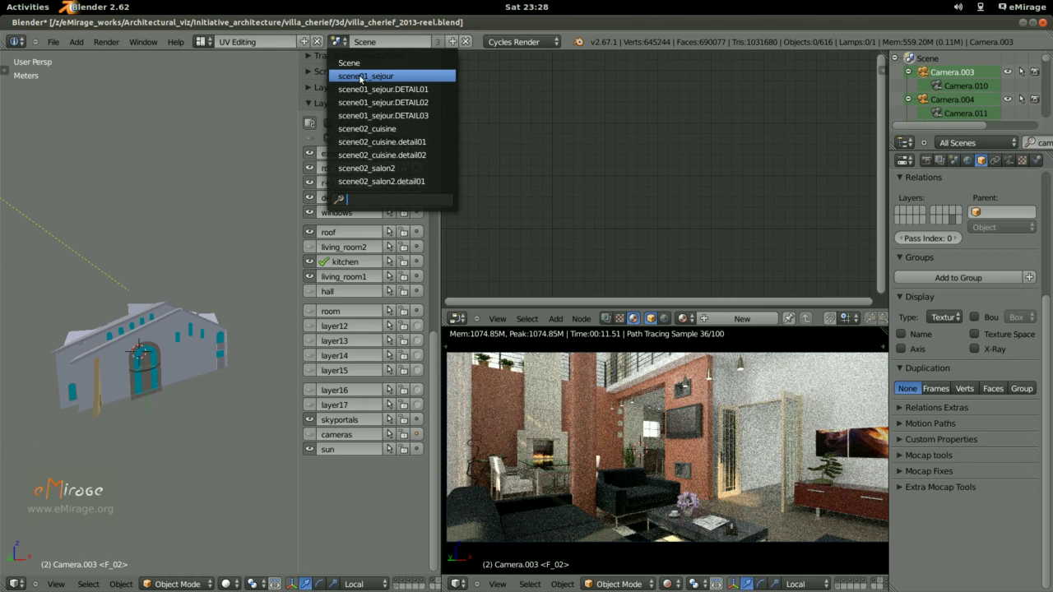
click(360, 76)
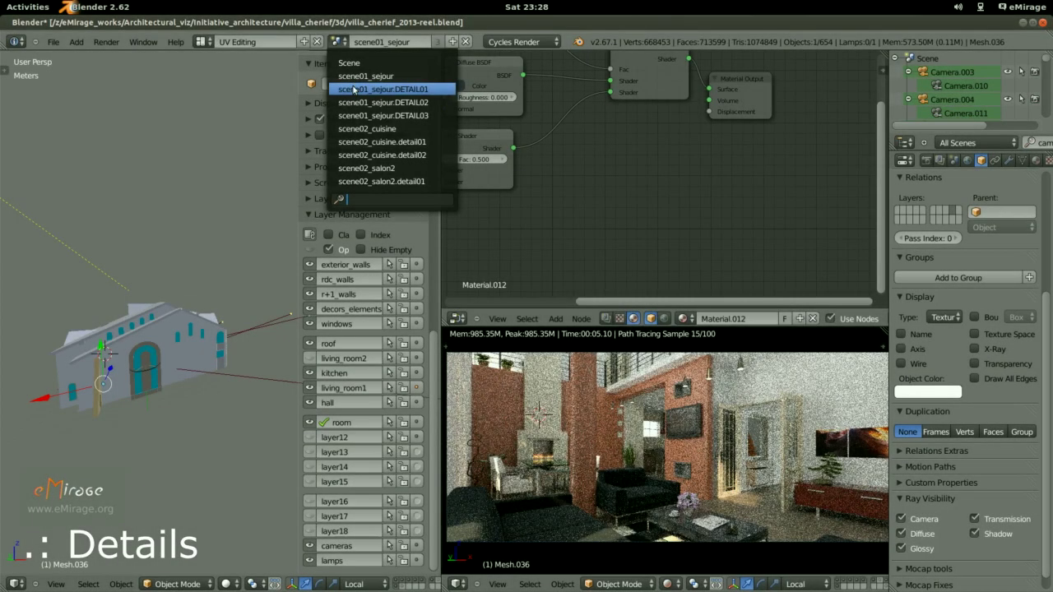
click(354, 89)
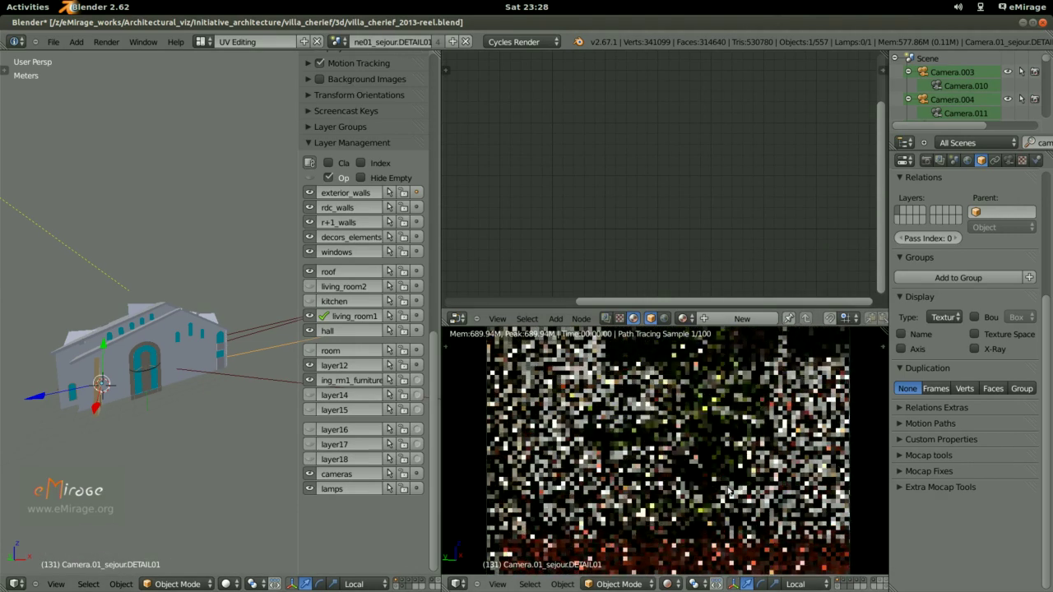
scroll(729, 469, up, 2)
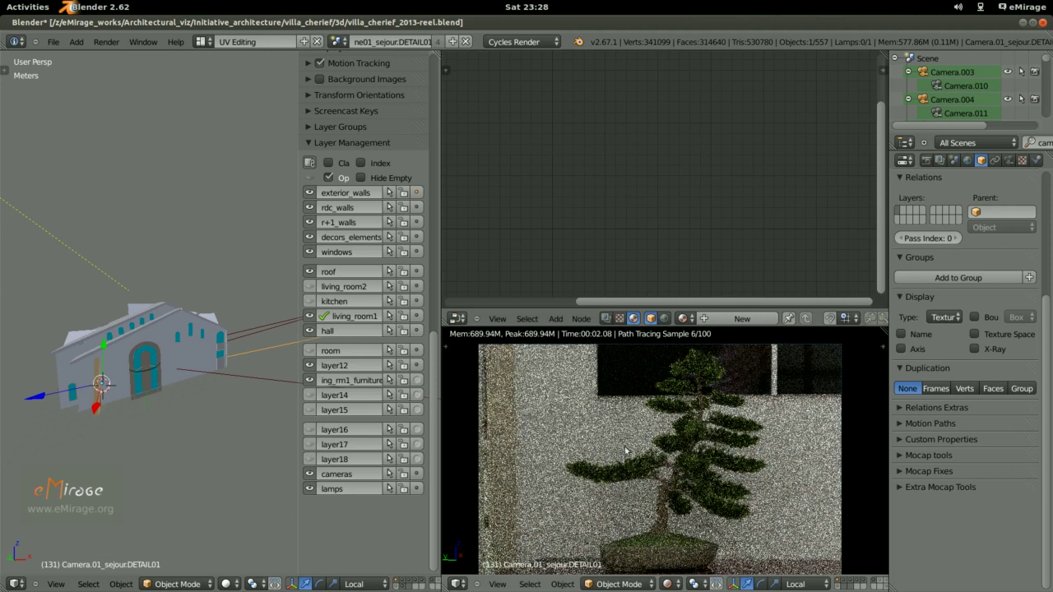
click(340, 44)
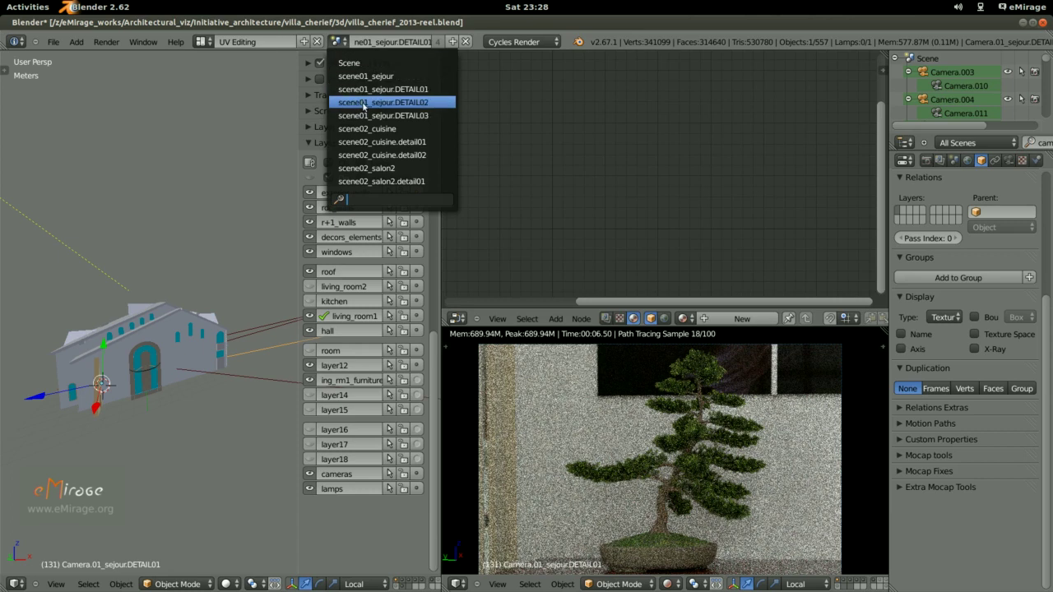
click(362, 104)
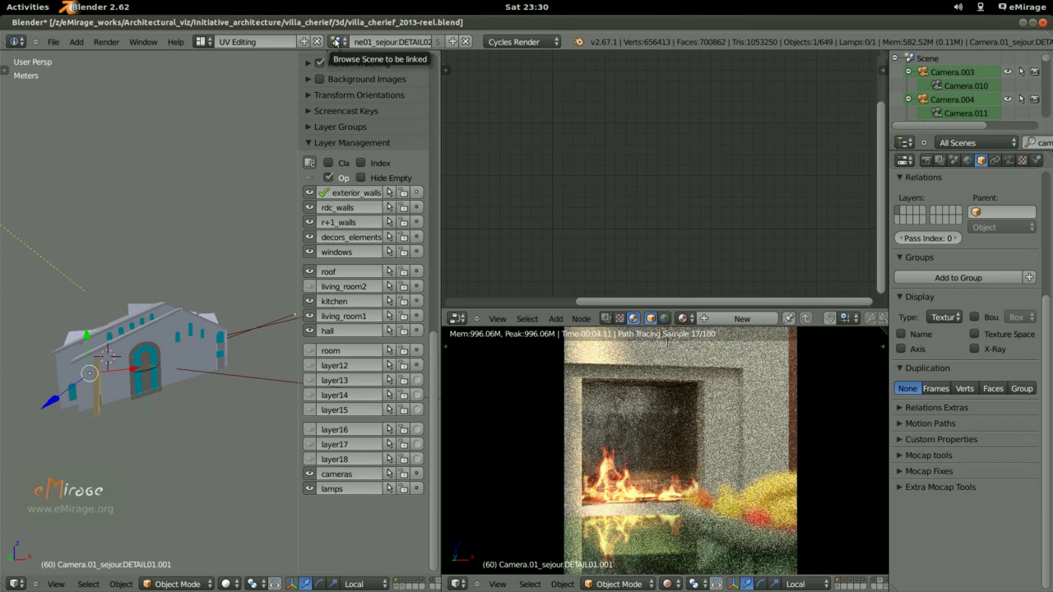
Switch to the cycles screen layout and set the camera viewport to Rendered shading.
click(212, 41)
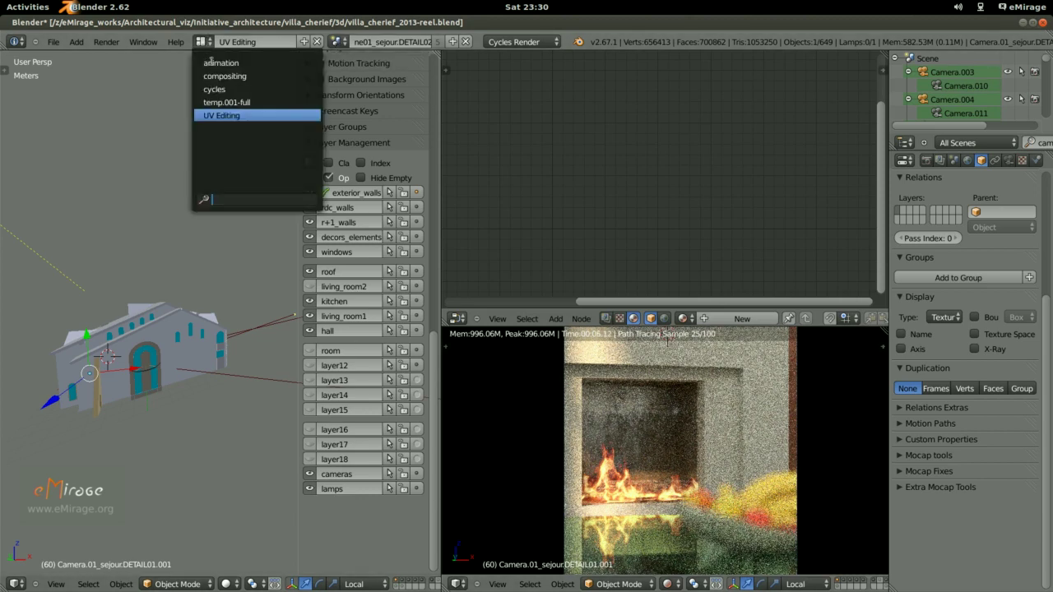
click(255, 87)
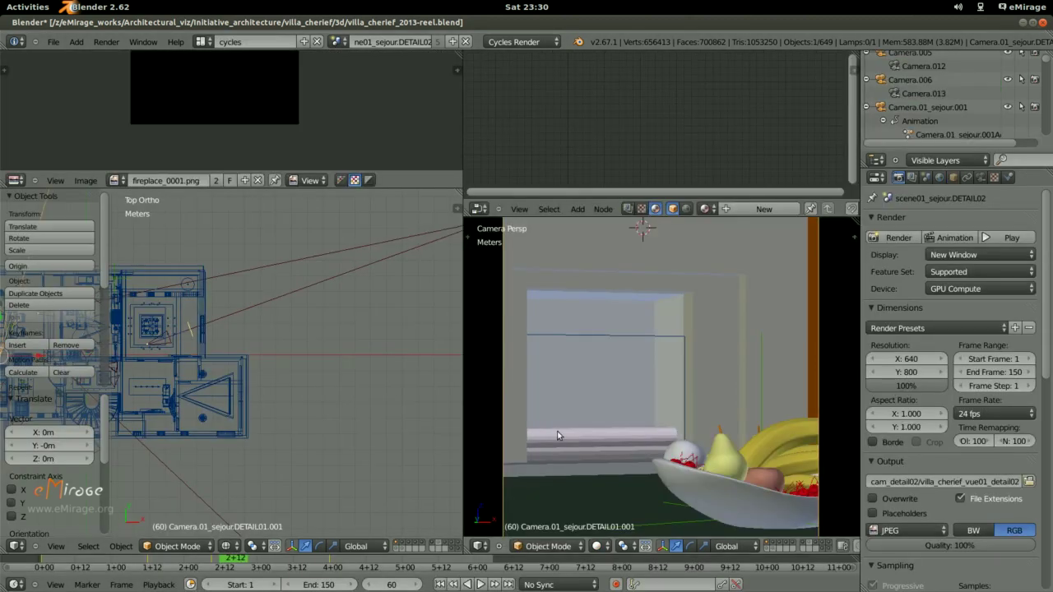
click(593, 550)
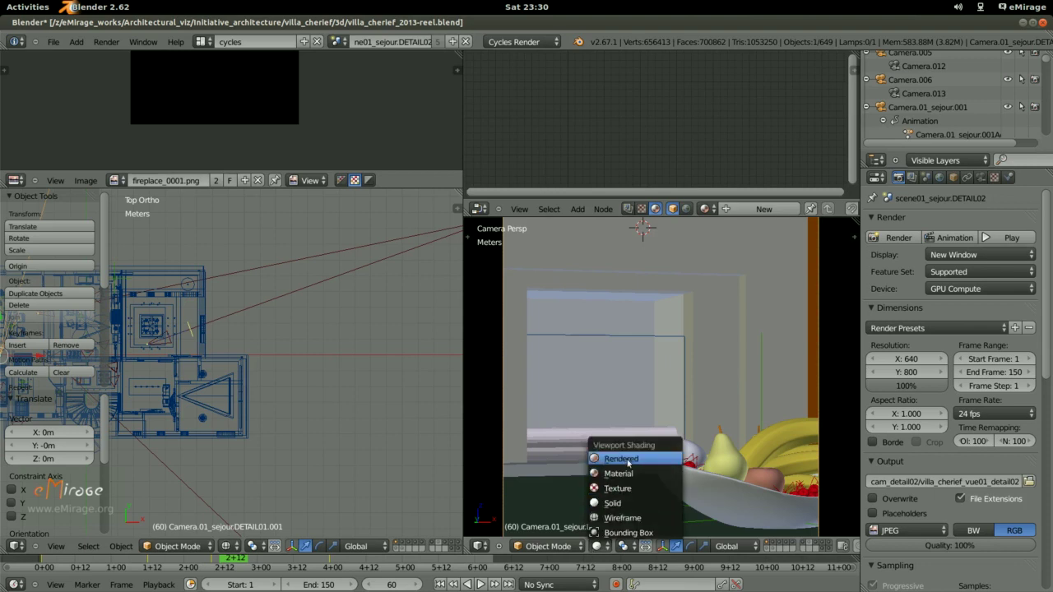
key(Return)
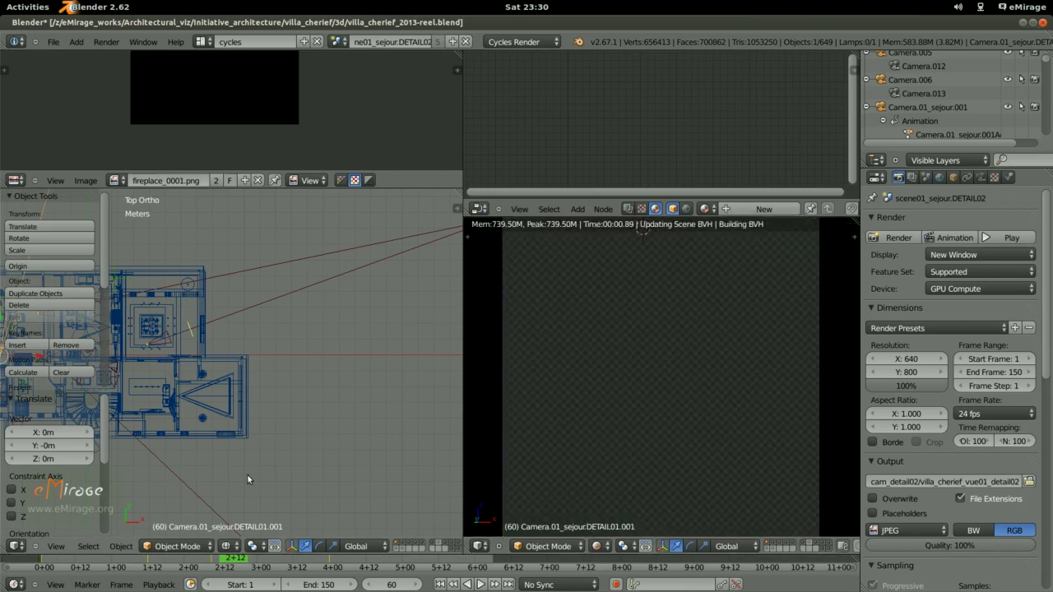
scroll(204, 438, up, 2)
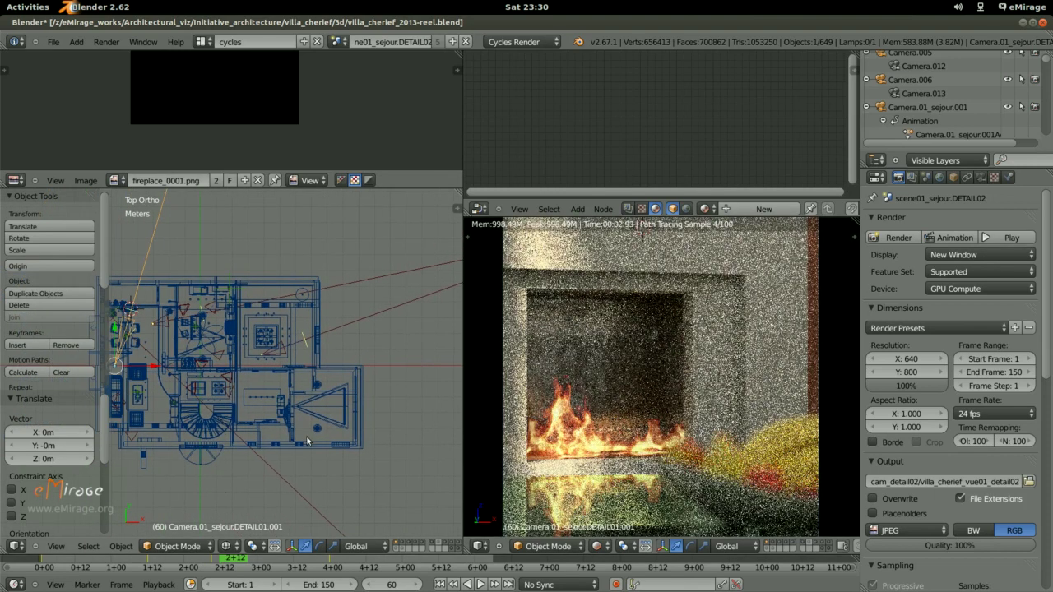
Scrub the timeline through frames 110, 146 and 82 to frame 31, then zoom out.
click(375, 563)
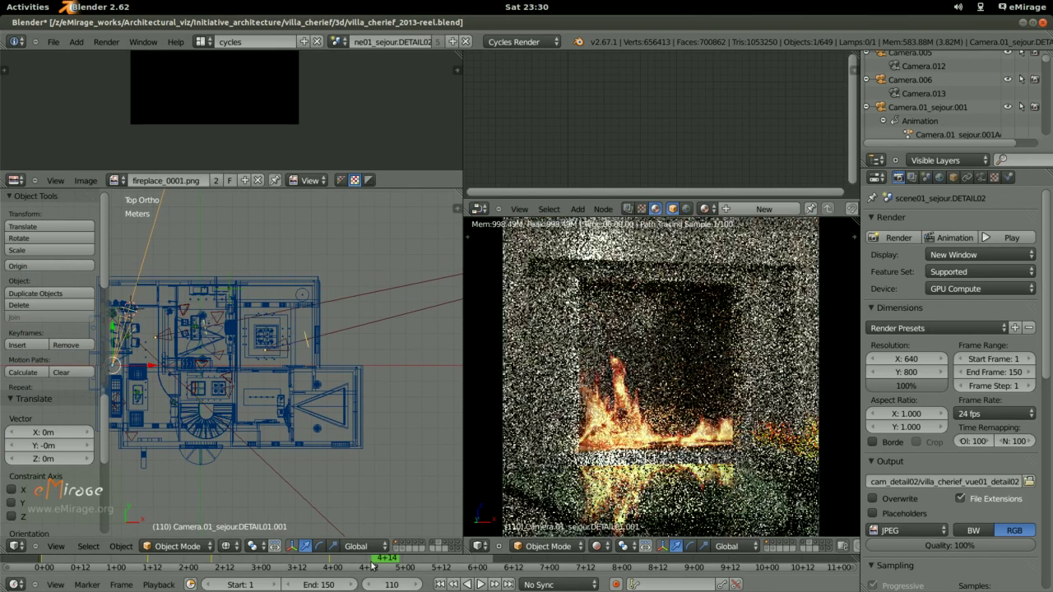
click(484, 566)
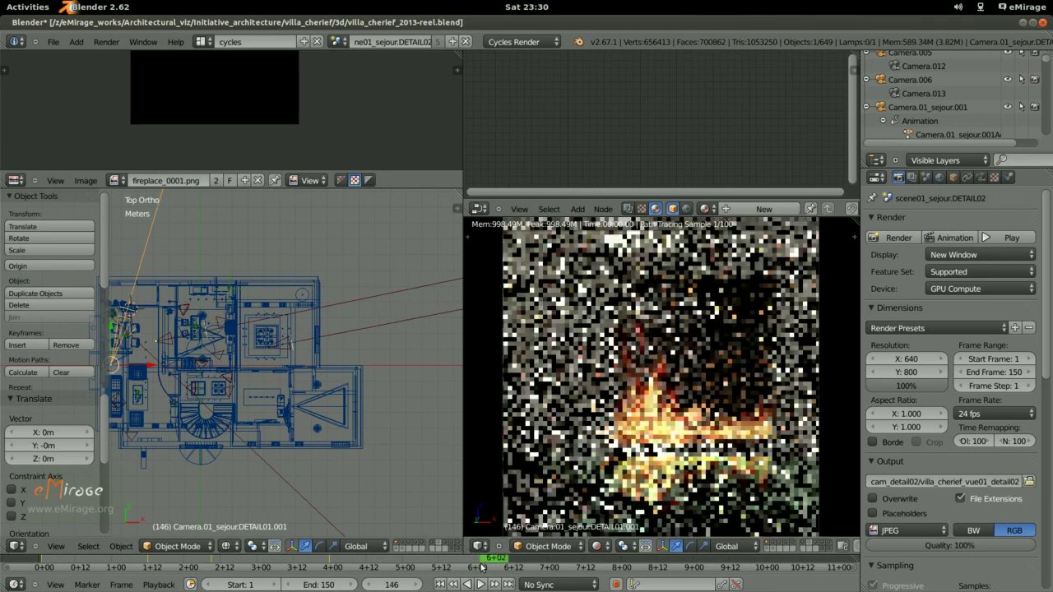
drag(465, 568, 183, 568)
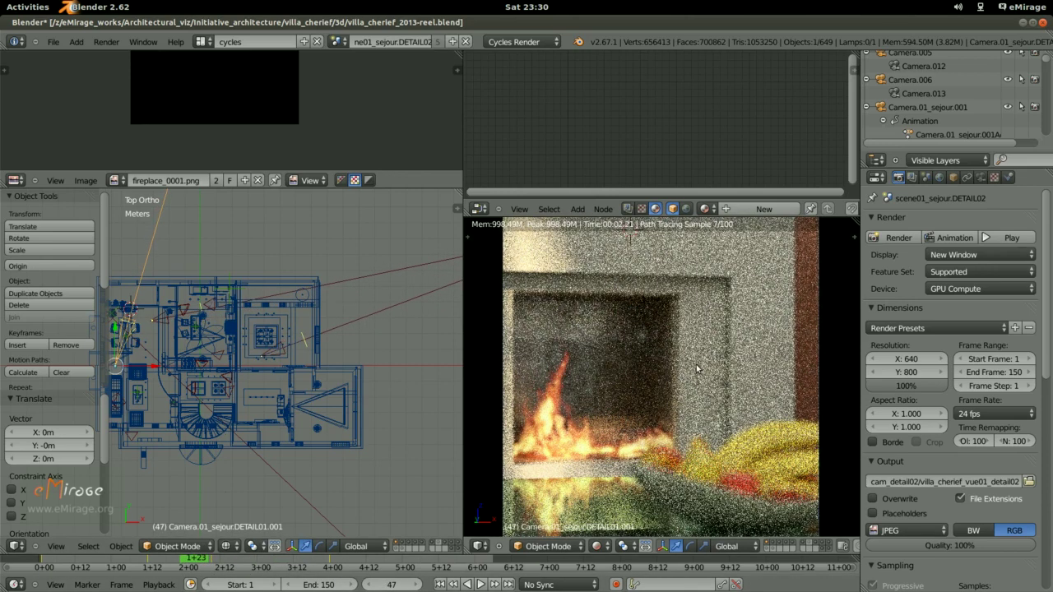
drag(186, 563, 131, 566)
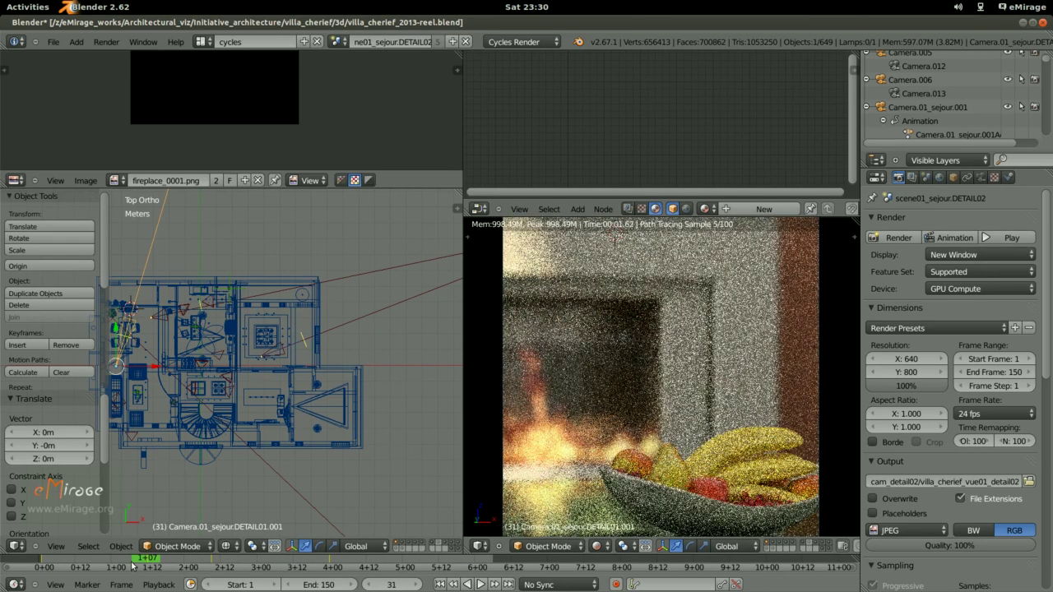
scroll(623, 363, down, 1)
scroll(622, 364, down, 1)
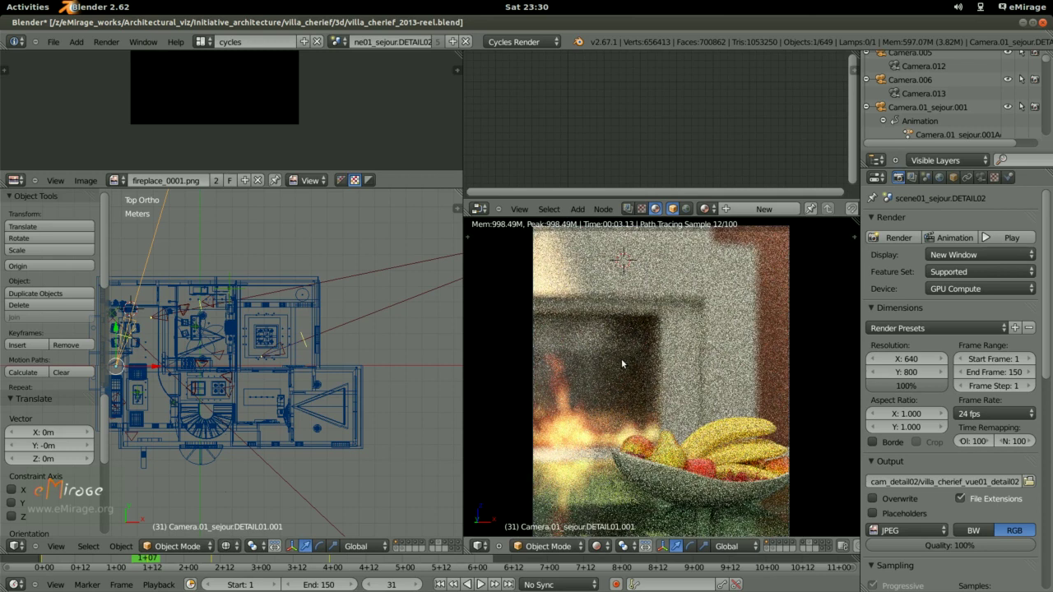
click(336, 41)
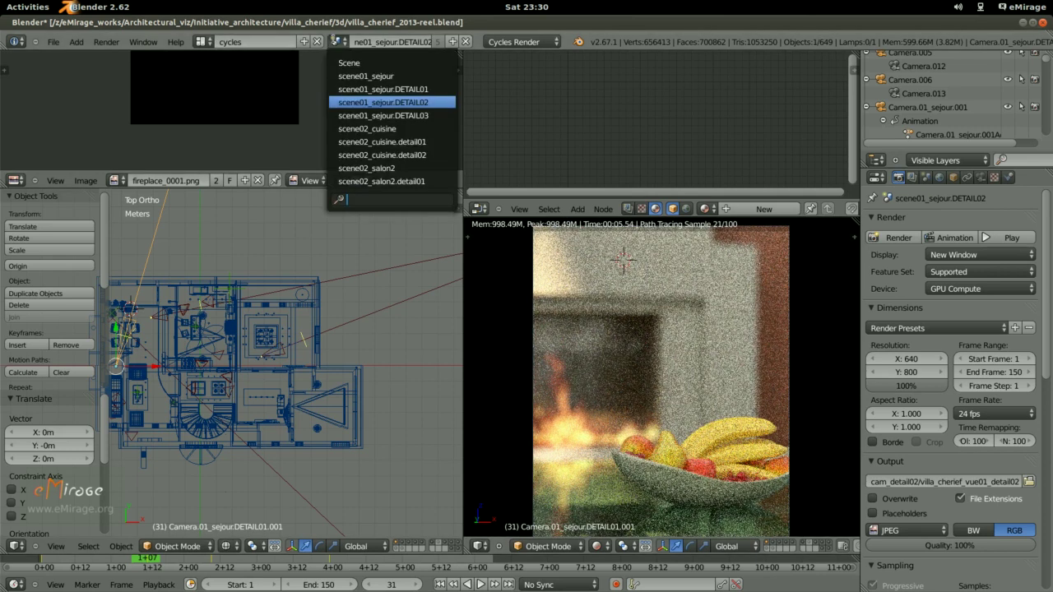
Switch to scene02_cuisine, enlarge its rendered camera view, and jump to frame 5.
click(417, 128)
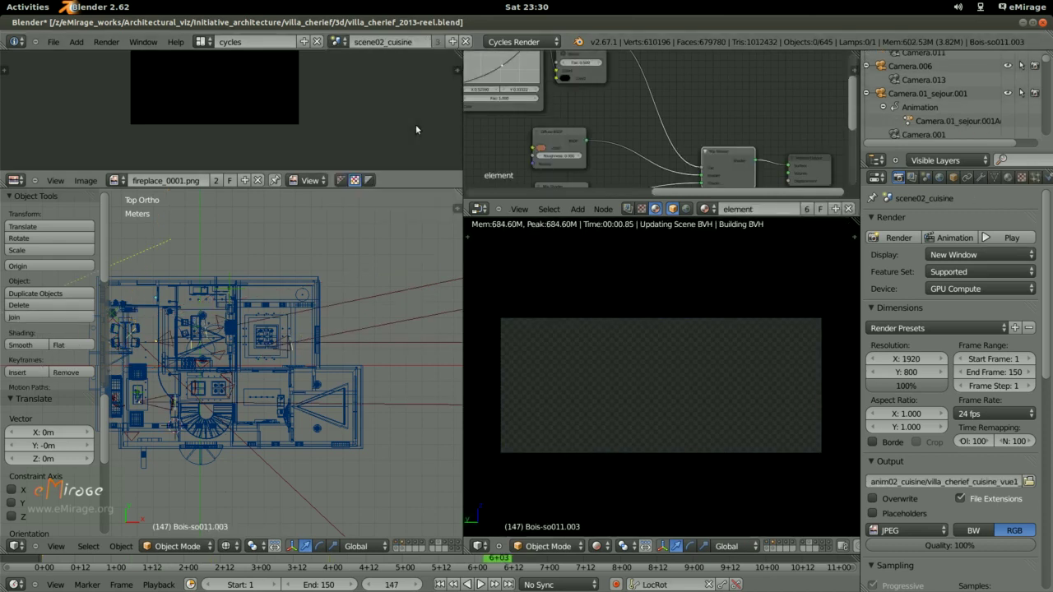
key(Home)
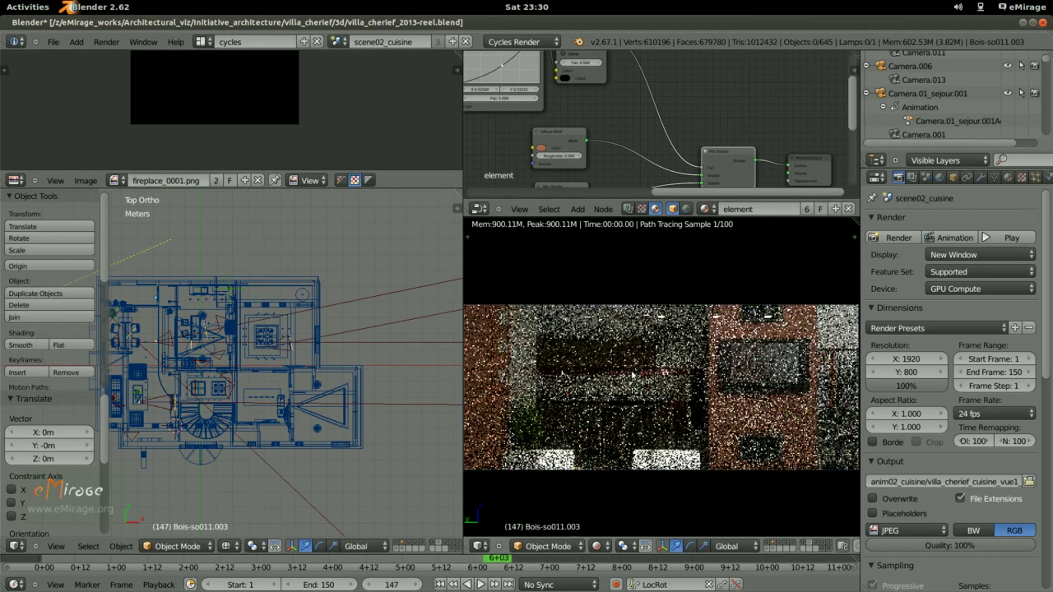
scroll(576, 403, up, 1)
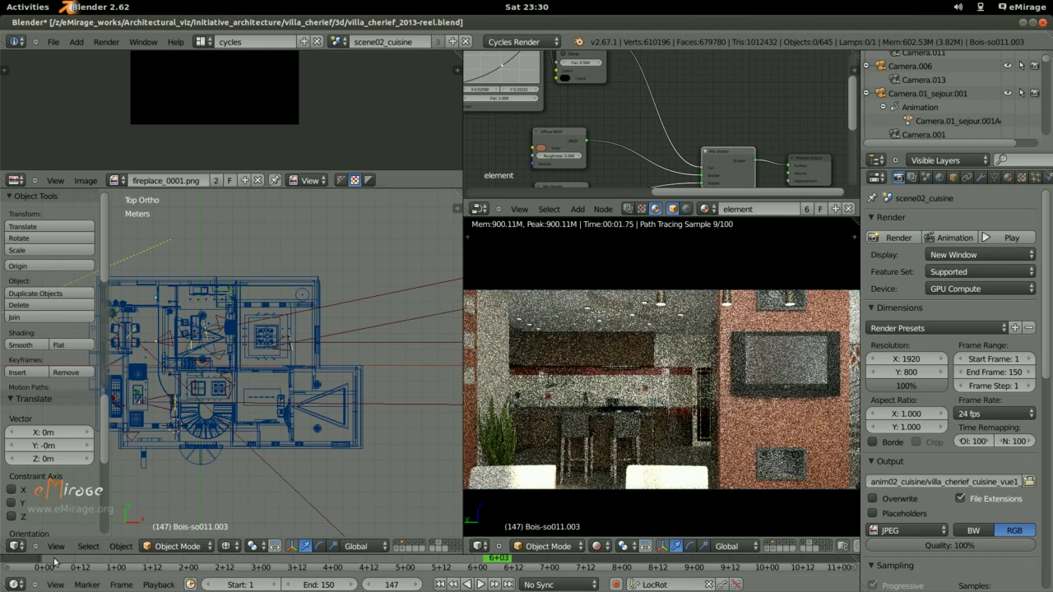
click(57, 569)
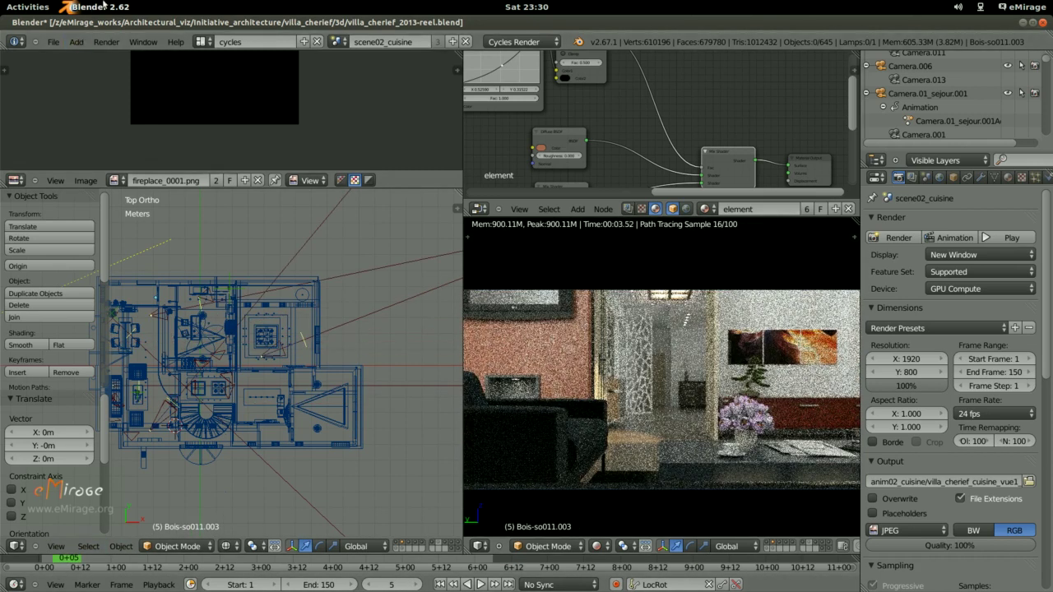
click(201, 41)
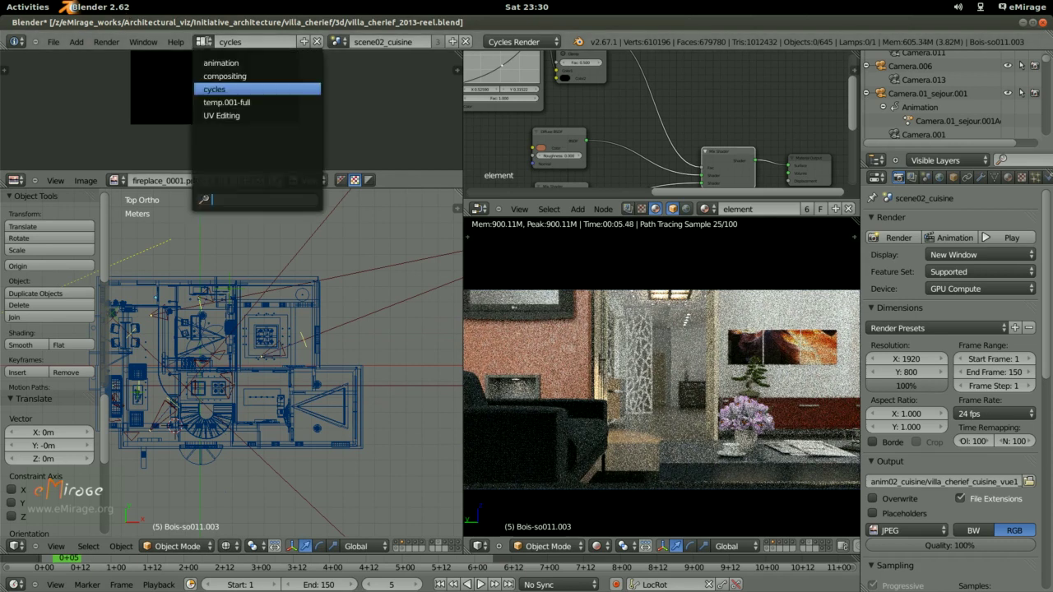
click(338, 42)
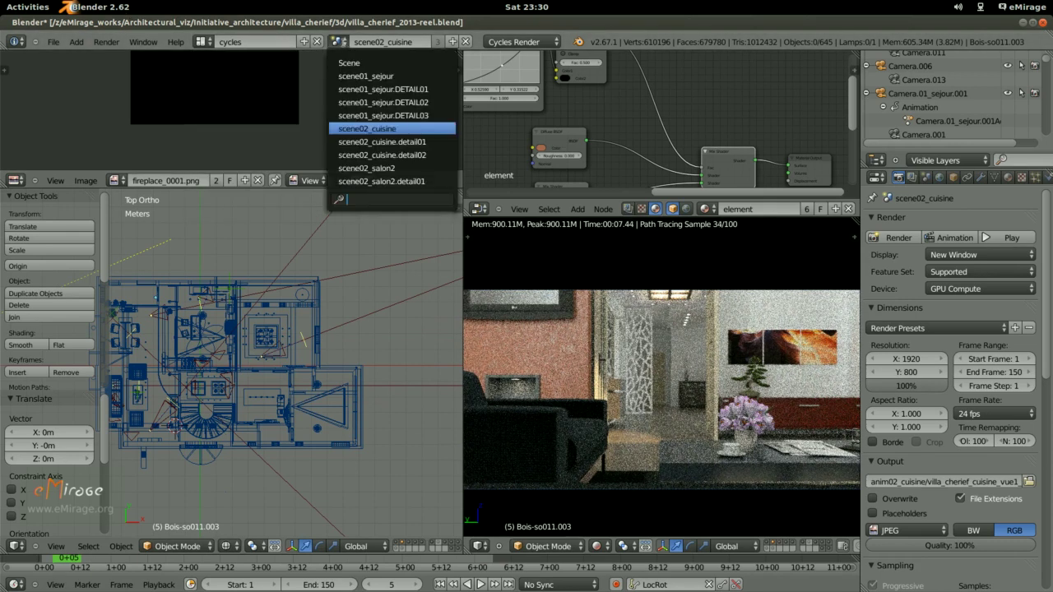
Switch to scene02_cuisine.detail01, inspect Mesh.028's material, then select the smoke plane Plane.001.
click(367, 142)
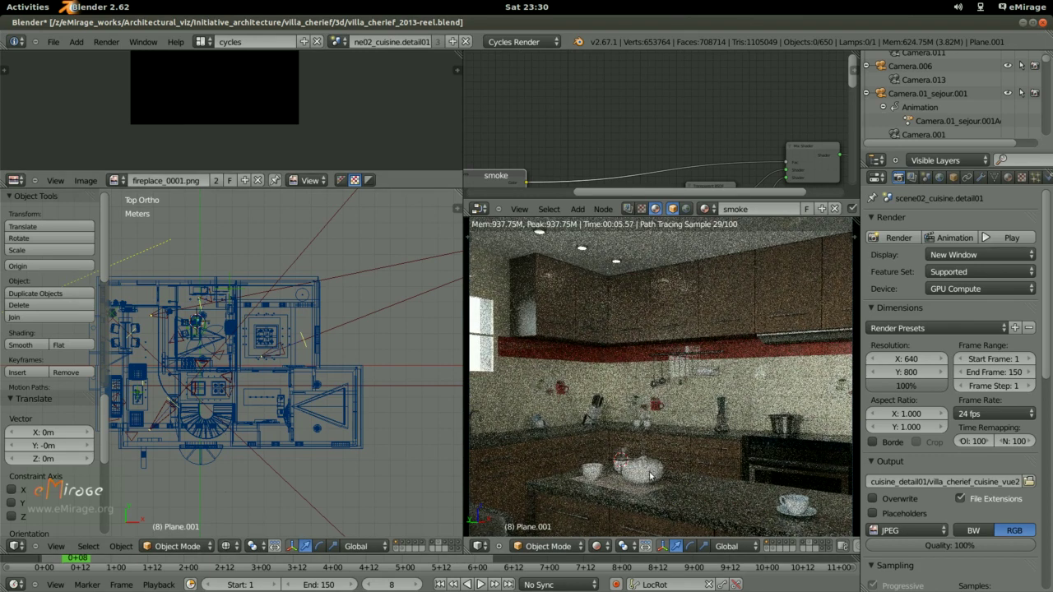
right_click(621, 467)
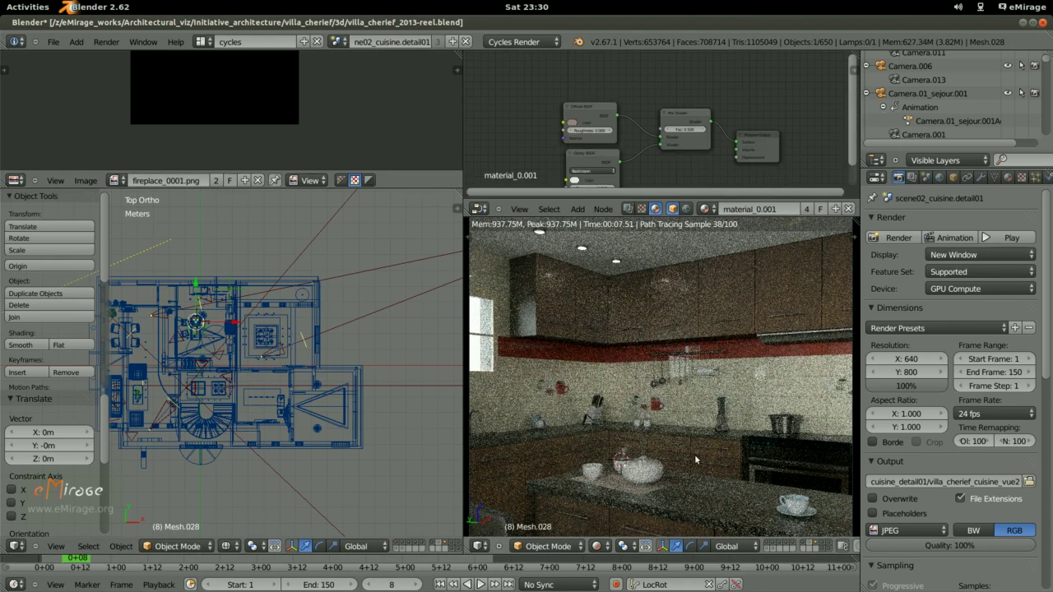
middle_drag(694, 454, 672, 373)
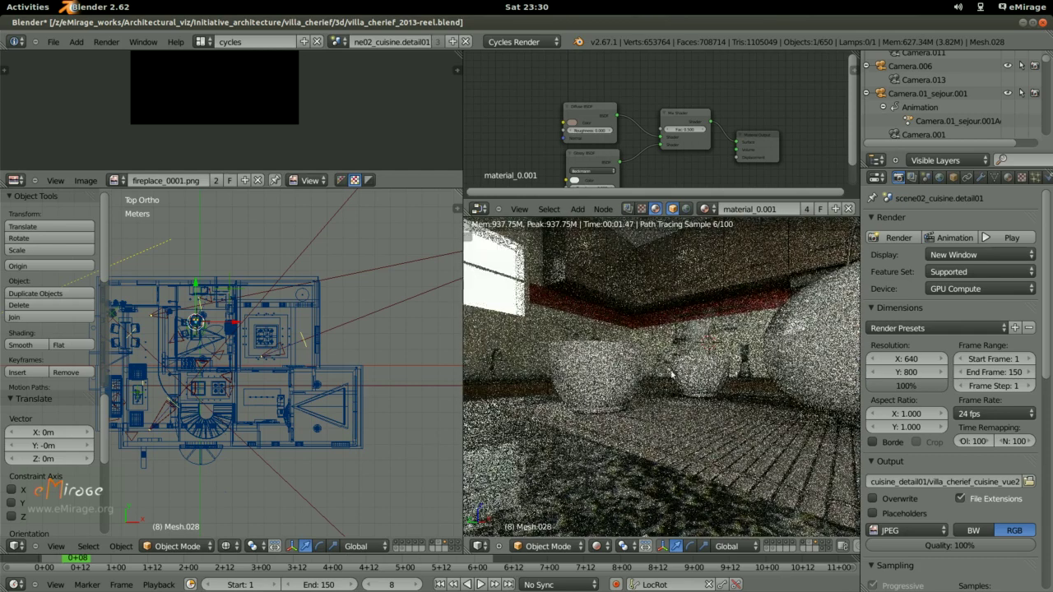
scroll(671, 373, up, 1)
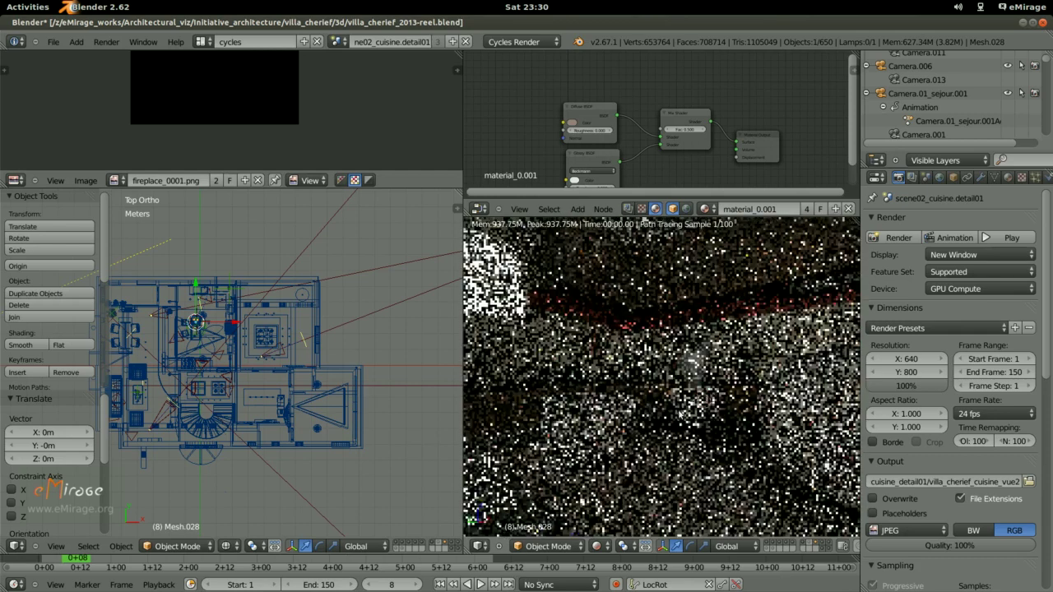
middle_drag(671, 373, 749, 428)
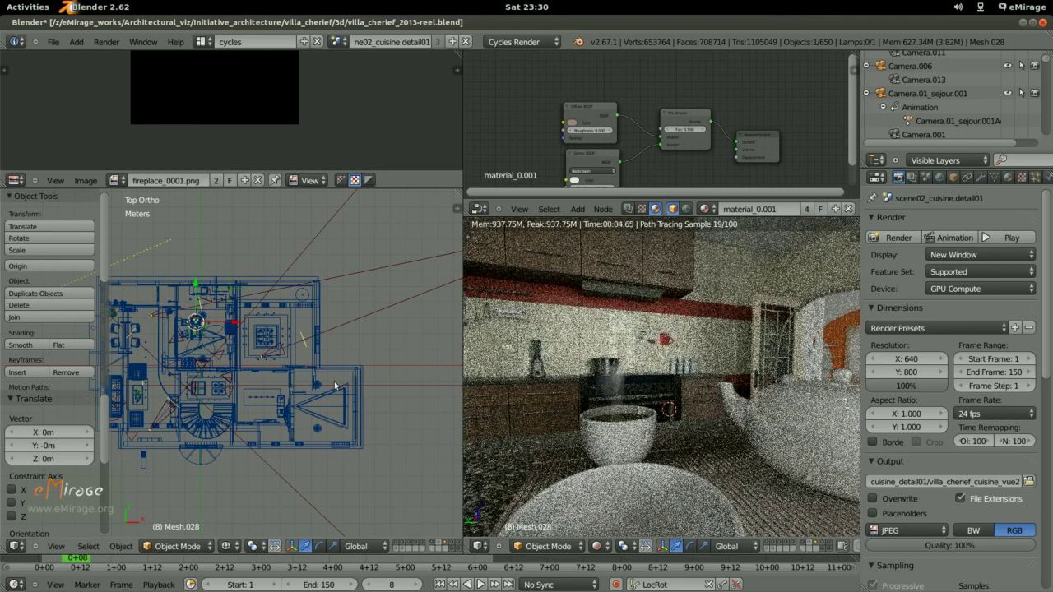
scroll(333, 385, up, 4)
scroll(334, 383, up, 3)
mouse_move(333, 381)
middle_down()
mouse_move(321, 310)
mouse_move(297, 302)
middle_up()
right_click(288, 307)
Frame Plane.001 and orbit around it, then turn the live render toward the arched-window room.
key(KP_Decimal)
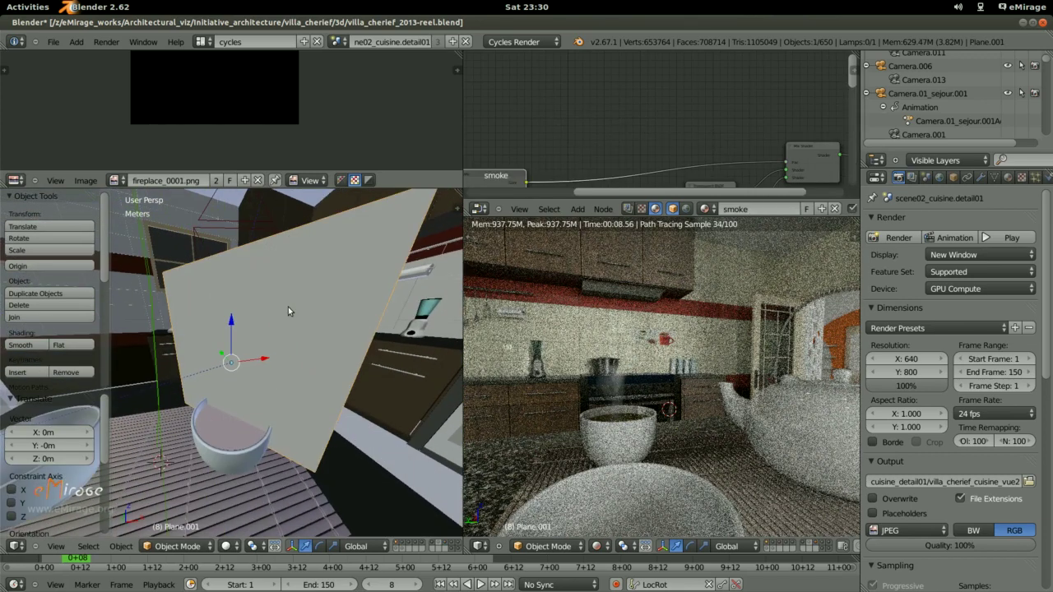
middle_drag(328, 315, 287, 336)
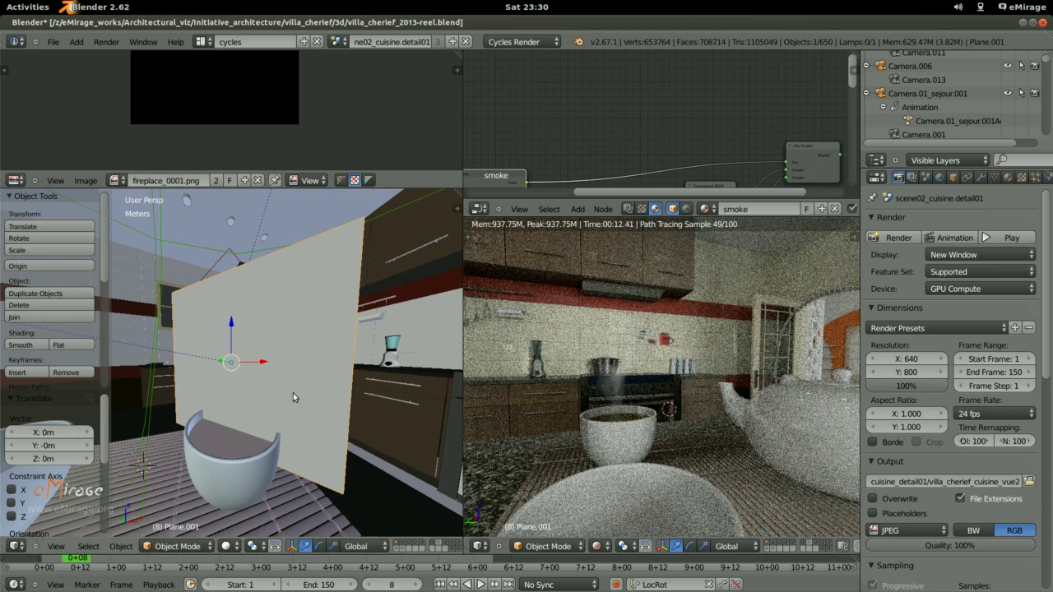
scroll(293, 392, down, 4)
scroll(296, 398, down, 3)
scroll(302, 405, down, 3)
middle_drag(302, 405, 354, 399)
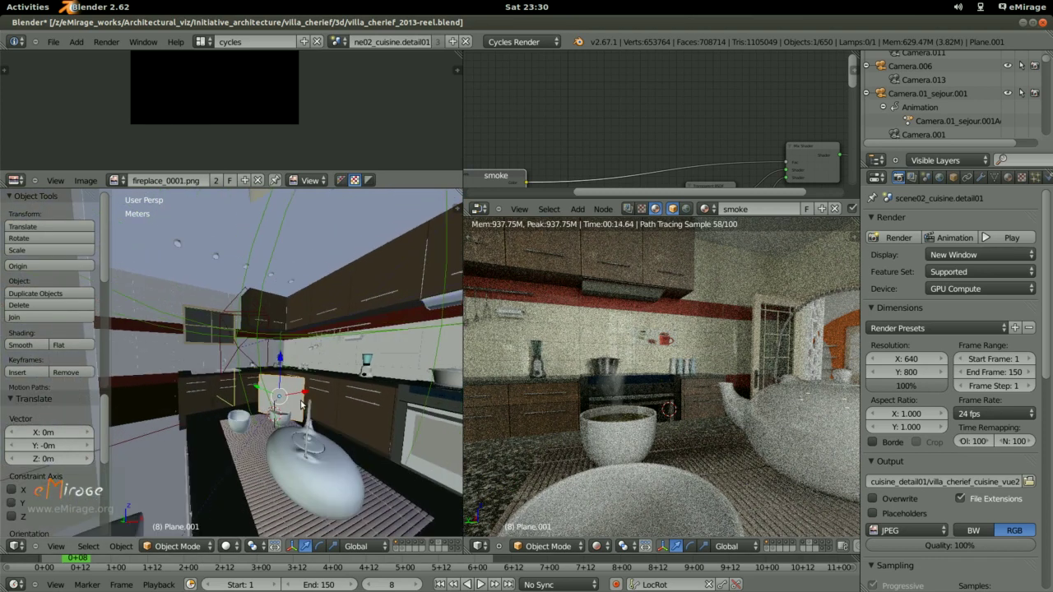
middle_drag(627, 391, 712, 396)
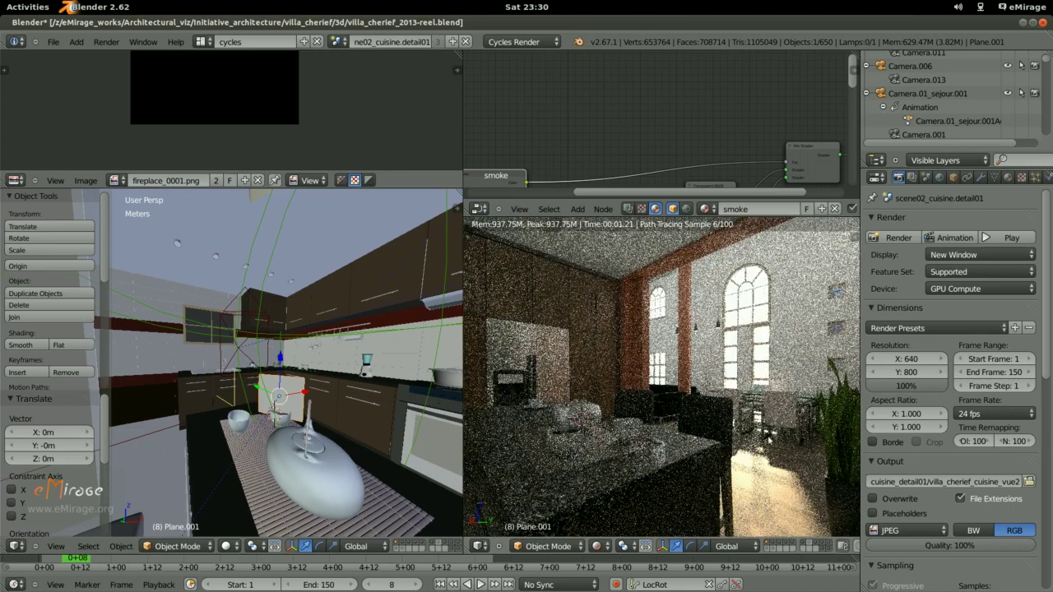
Inspect the material node trees of plante.001, Bois-P011 and Mesh.044 in turn.
right_click(836, 473)
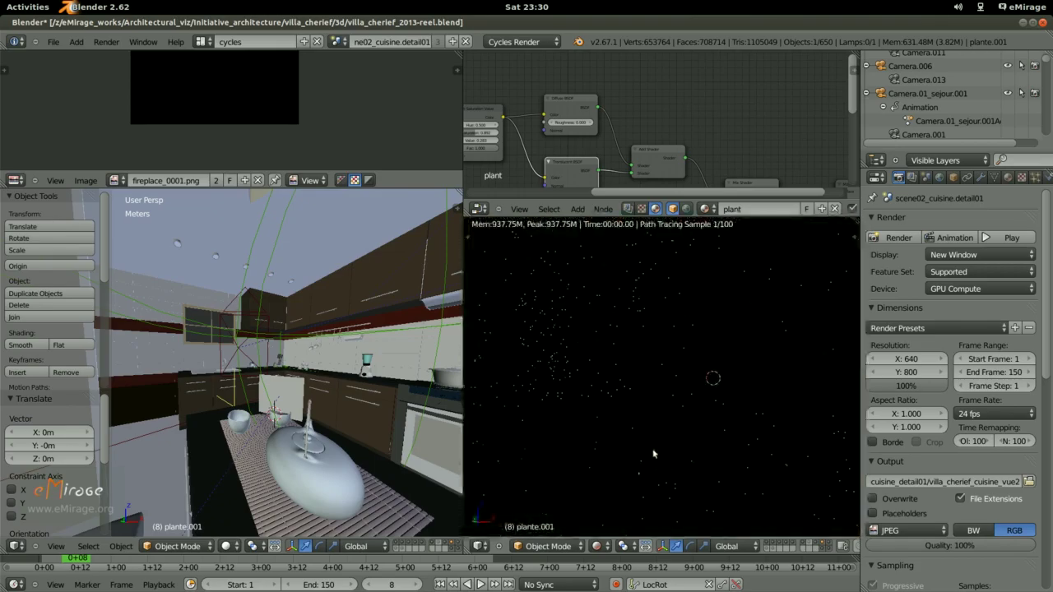
right_click(689, 377)
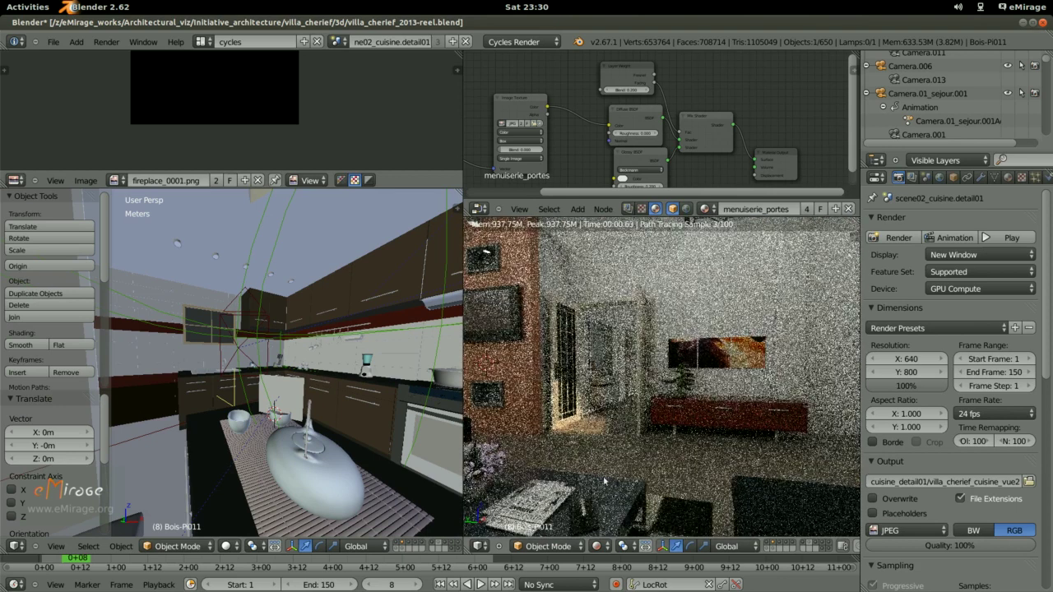
right_click(585, 514)
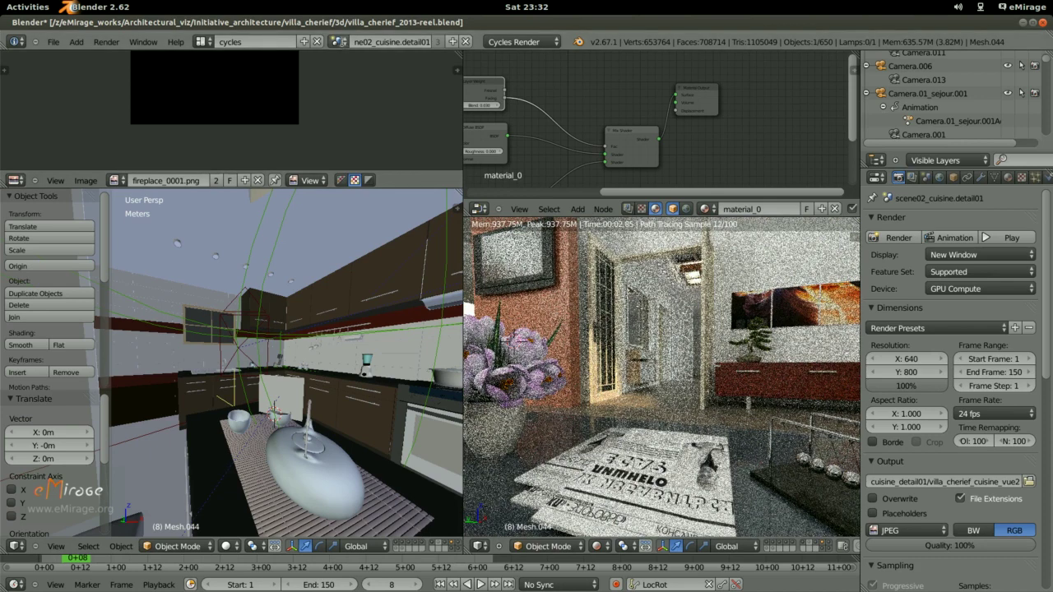
click(339, 41)
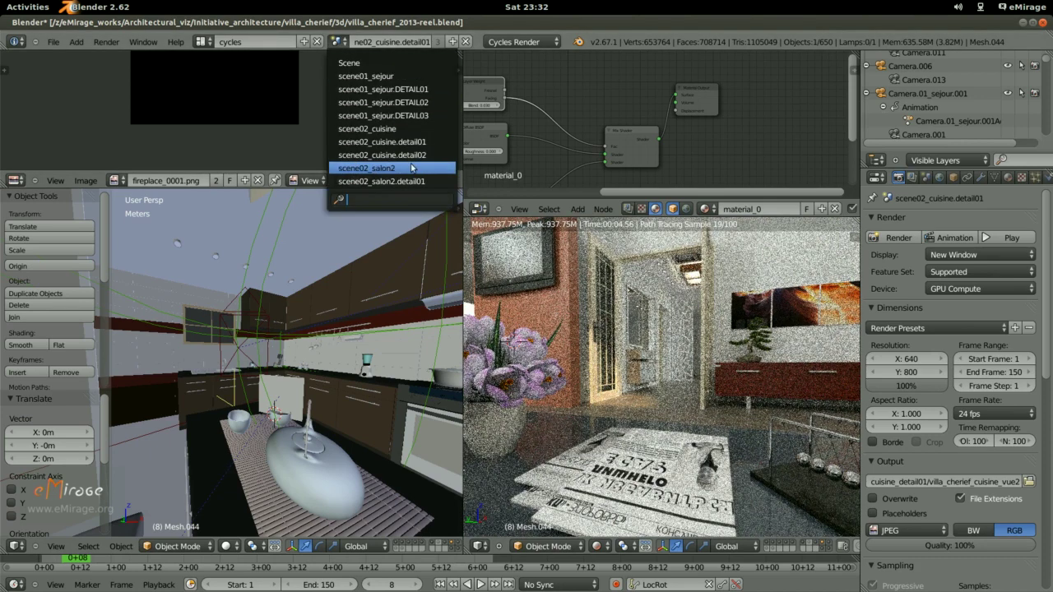
Switch to scene02_salon2 and view it through its camera at frame 176.
key(Return)
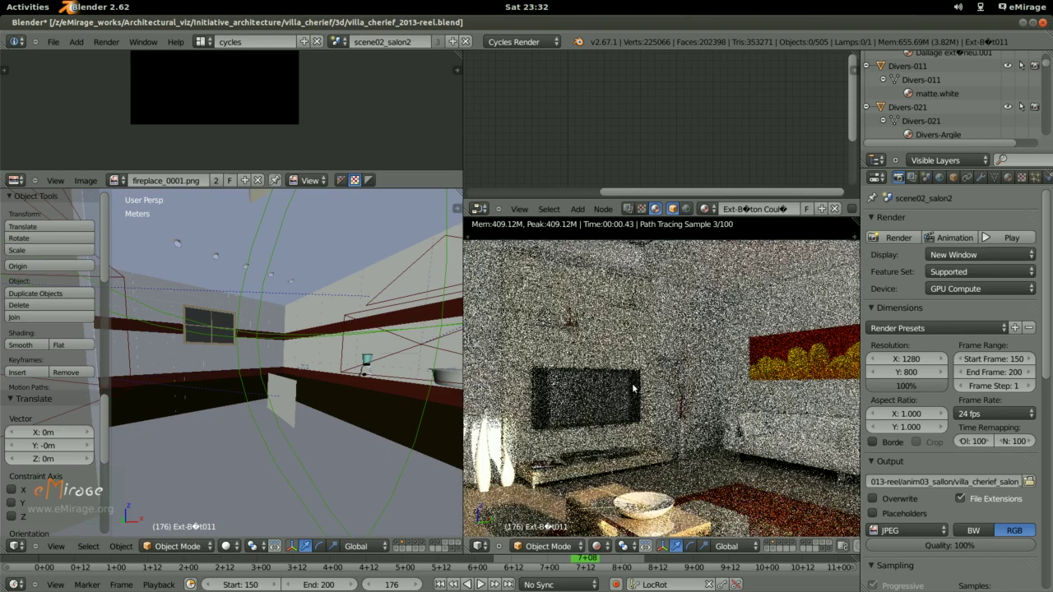
click(338, 42)
key(Return)
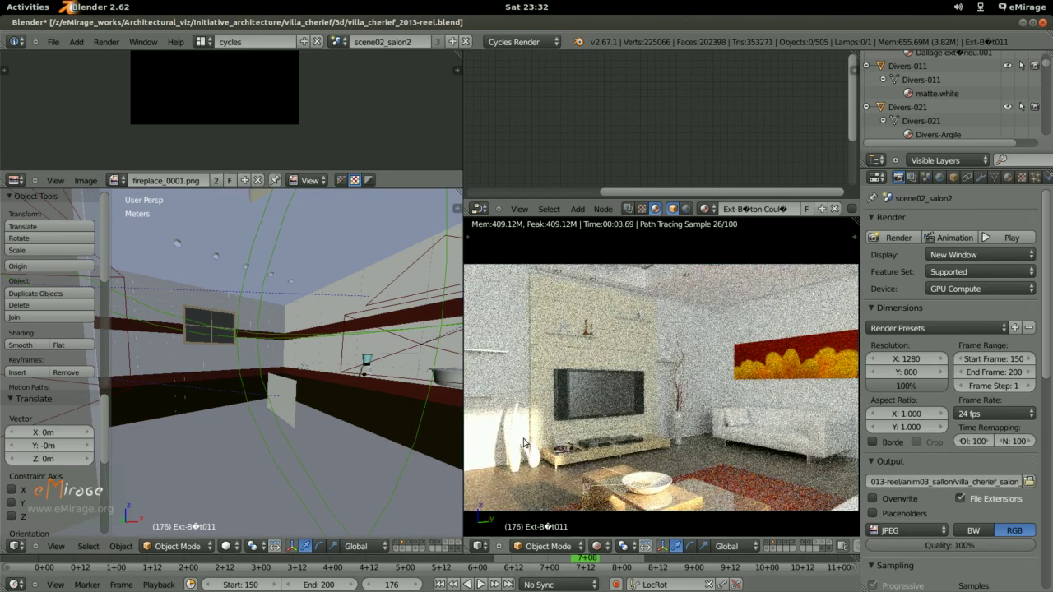
key(KP_0)
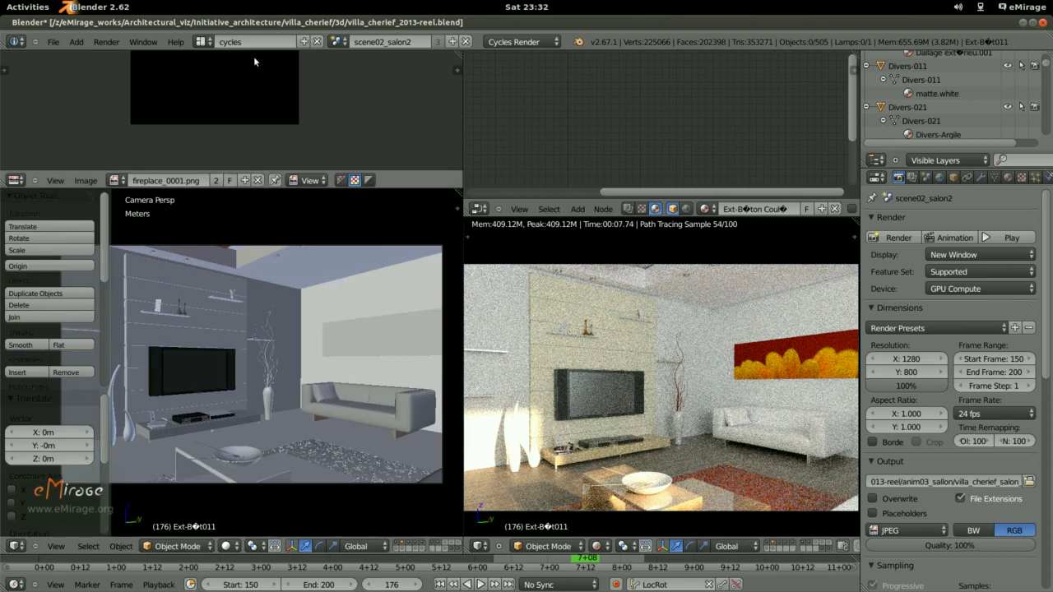
click(337, 42)
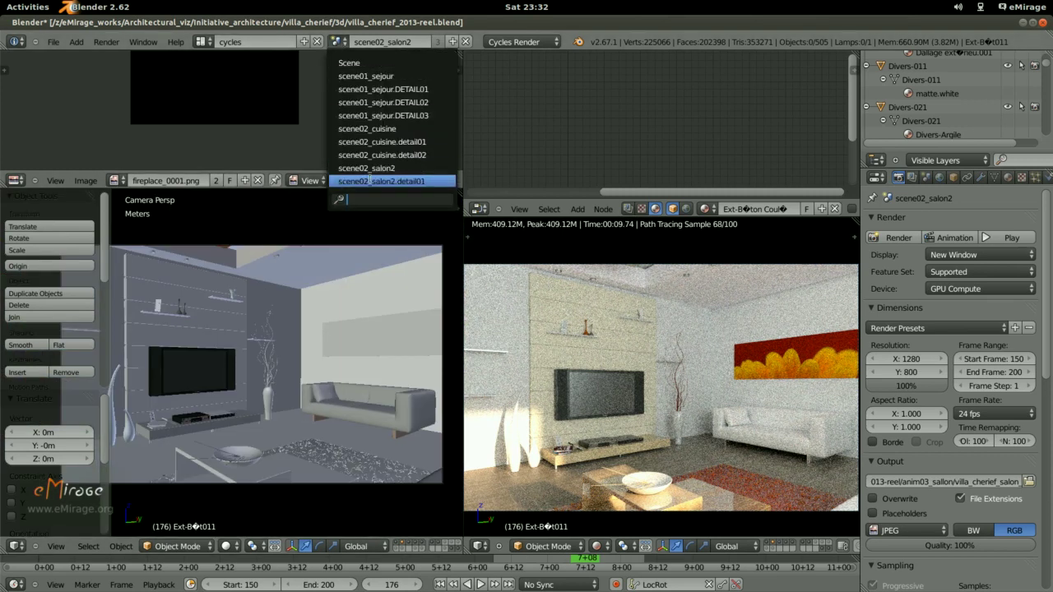
Switch to scene02_salon2.detail01, play its camera animation, and set the start frame to 0.
click(371, 182)
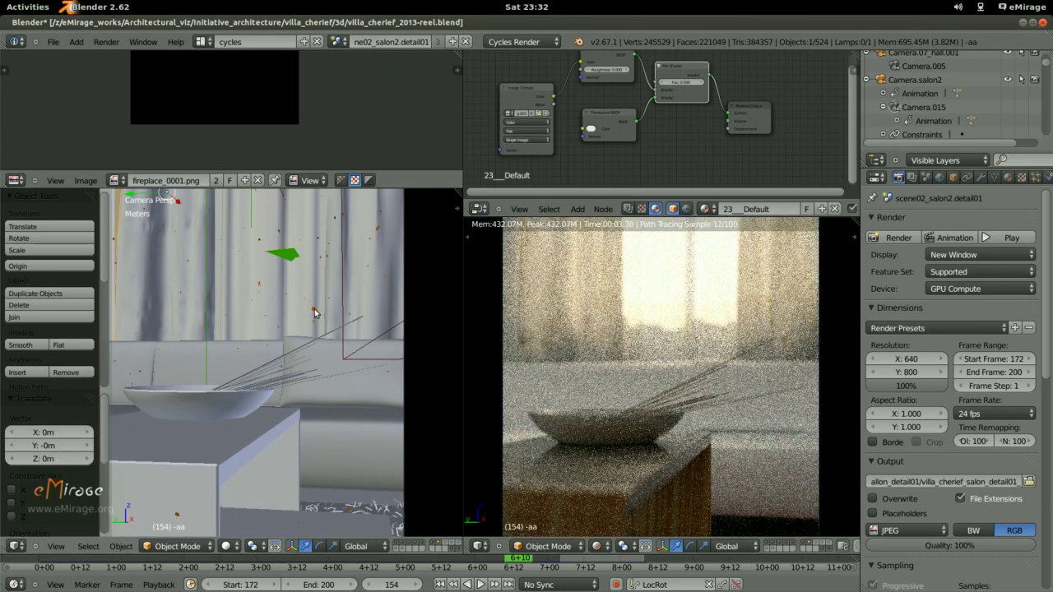
key(ctrl+Up)
key(alt+a)
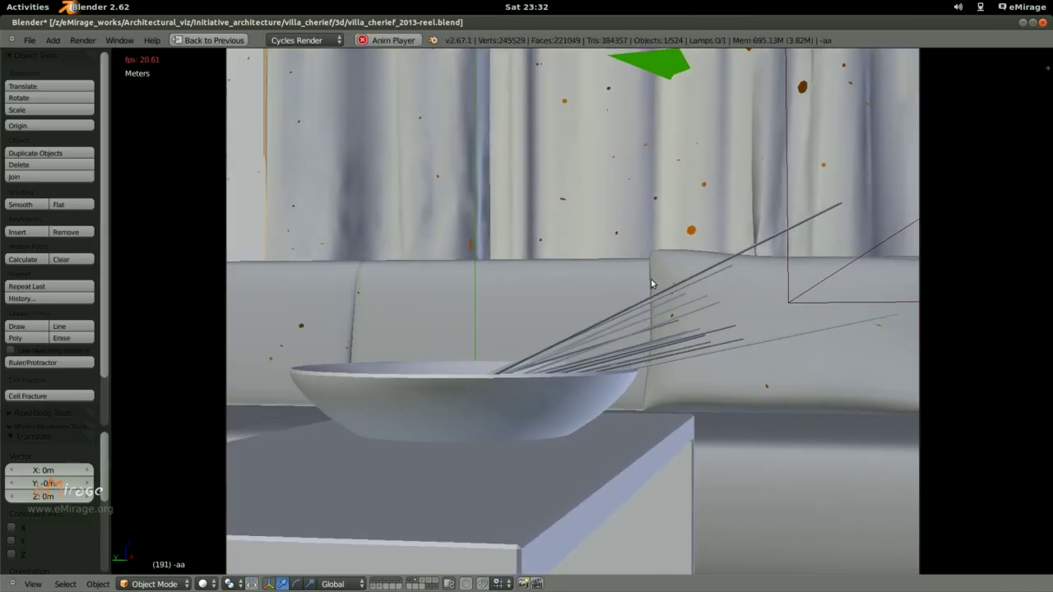
key(alt+a)
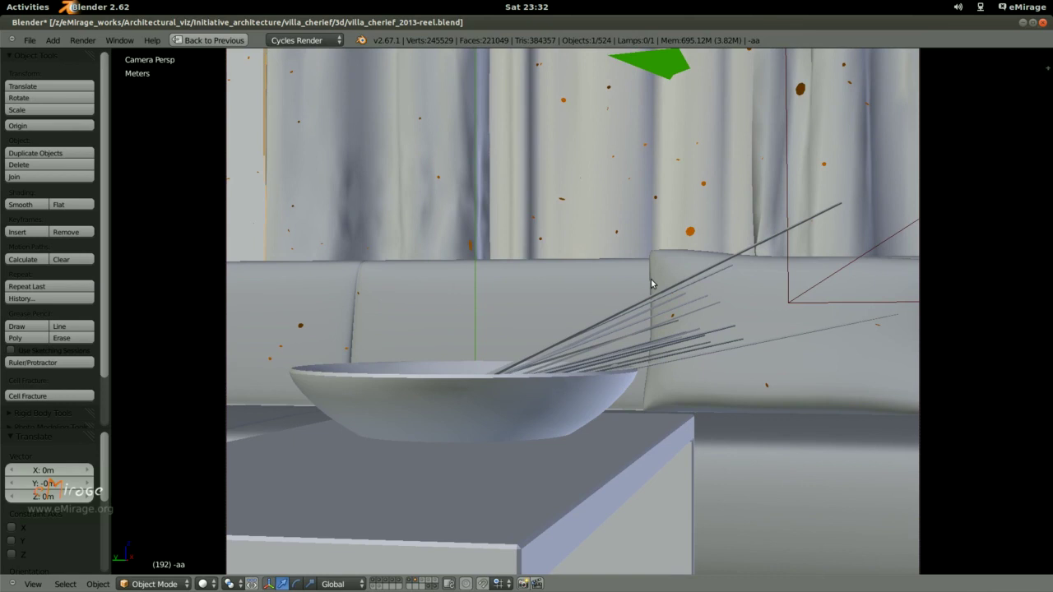
key(ctrl+Up)
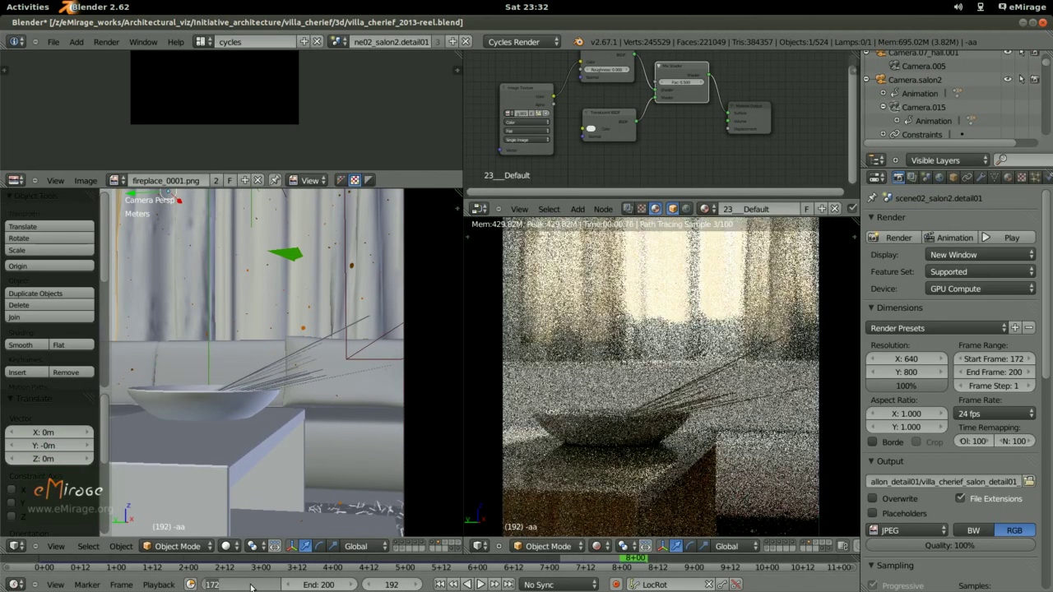
text(0)
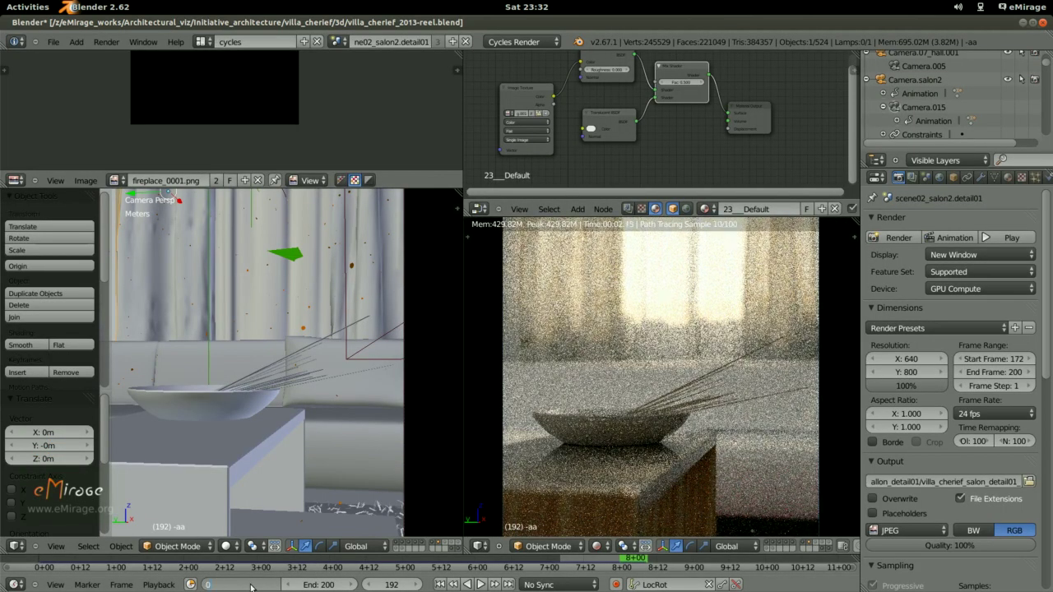
key(Return)
Replay the camera animation full-screen, then jump to frame 196 to preview the bowl.
key(ctrl+Up)
key(alt+a)
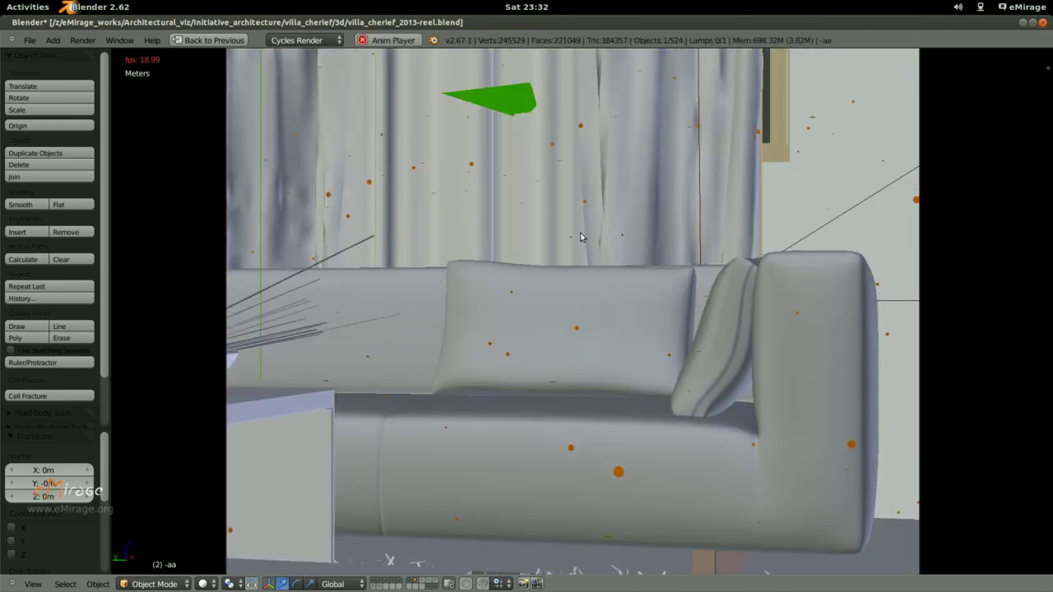
key(alt+a)
key(ctrl+Up)
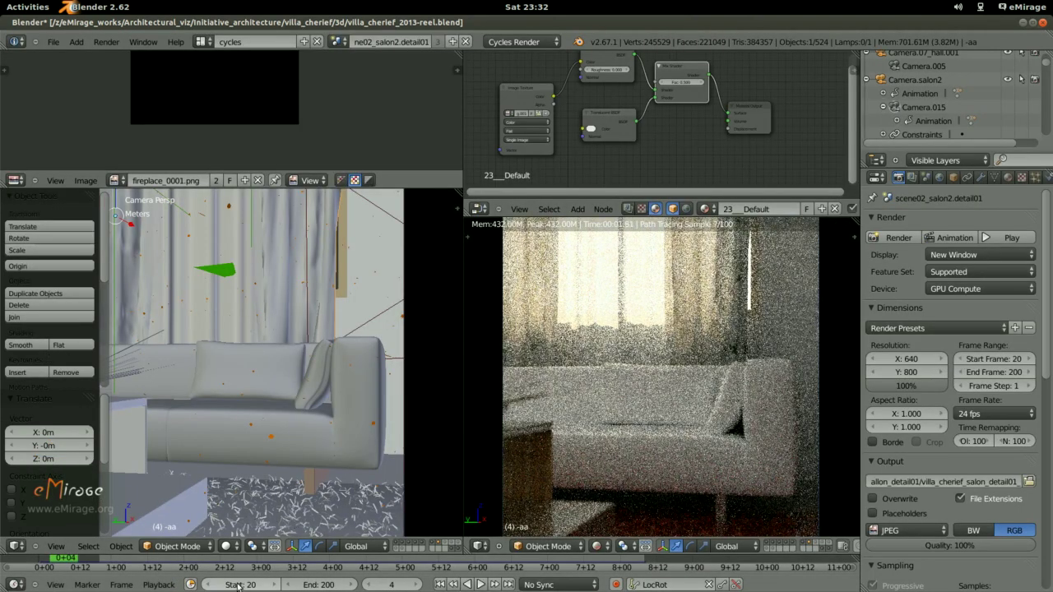
key(ctrl+Up)
key(alt+a)
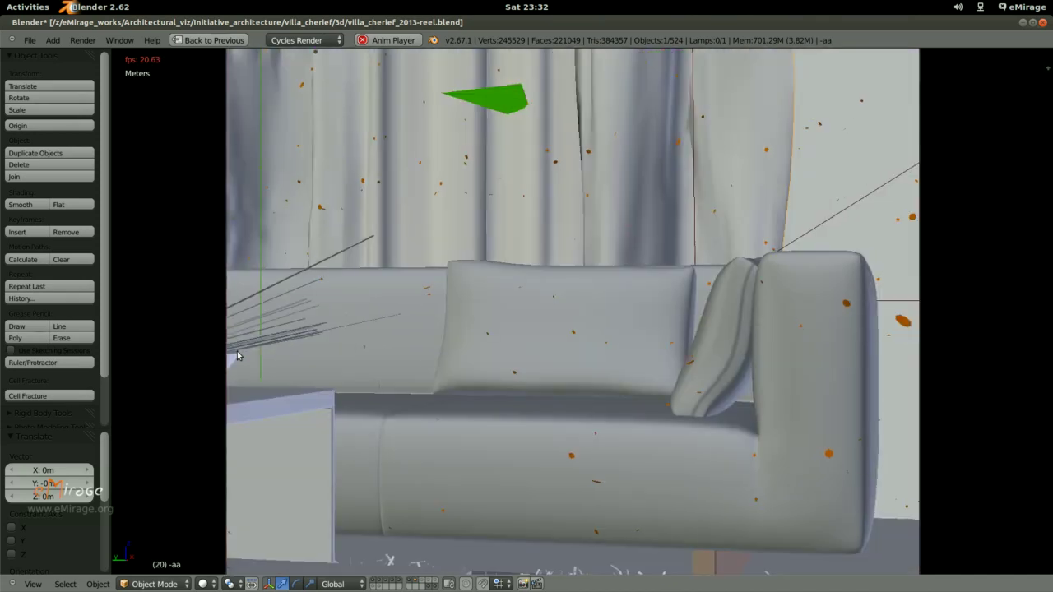
key(ctrl+Up)
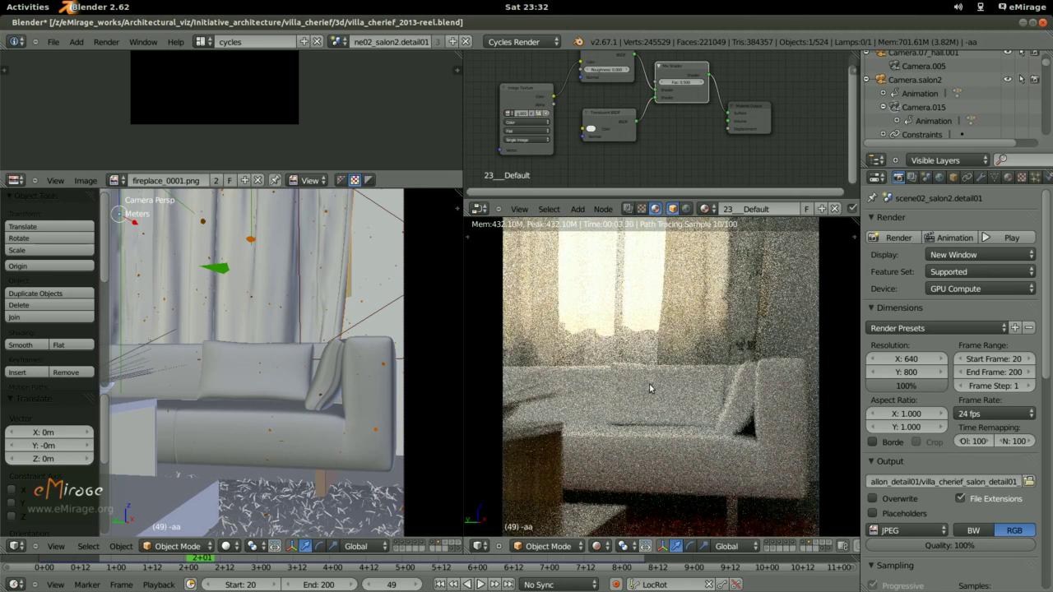
click(634, 562)
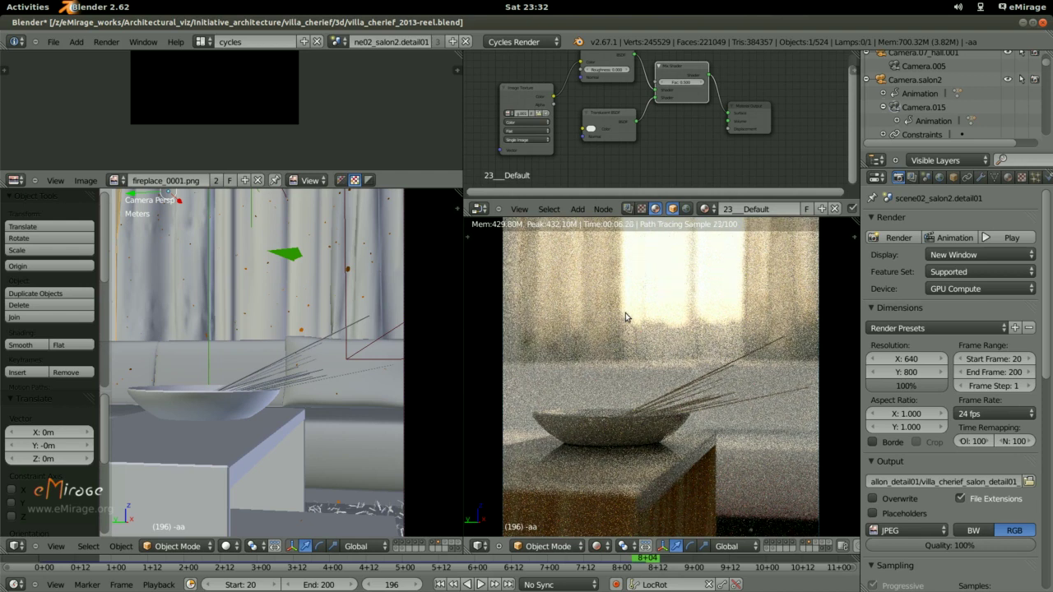
click(338, 41)
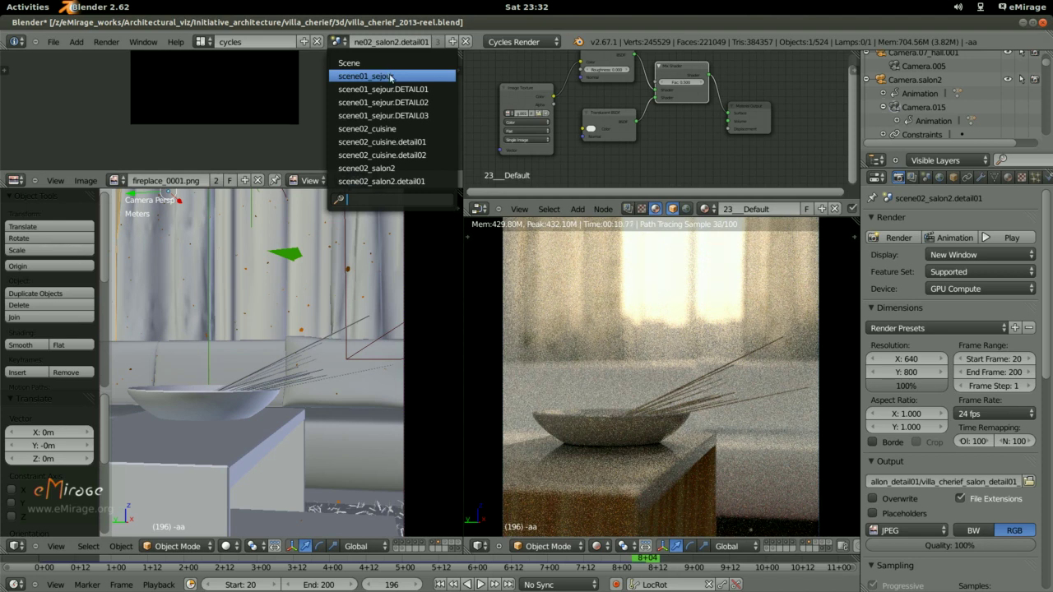
Switch back to the scene01_sejour scene.
click(390, 76)
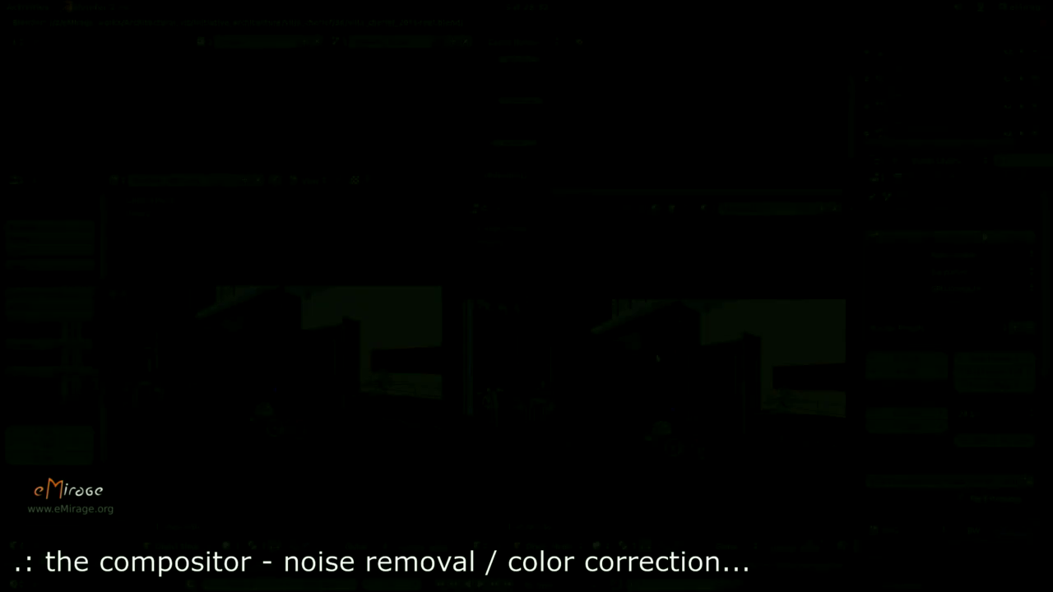
Render the scene01_sejour living-room frame with F12 and reposition the render window.
key(F12)
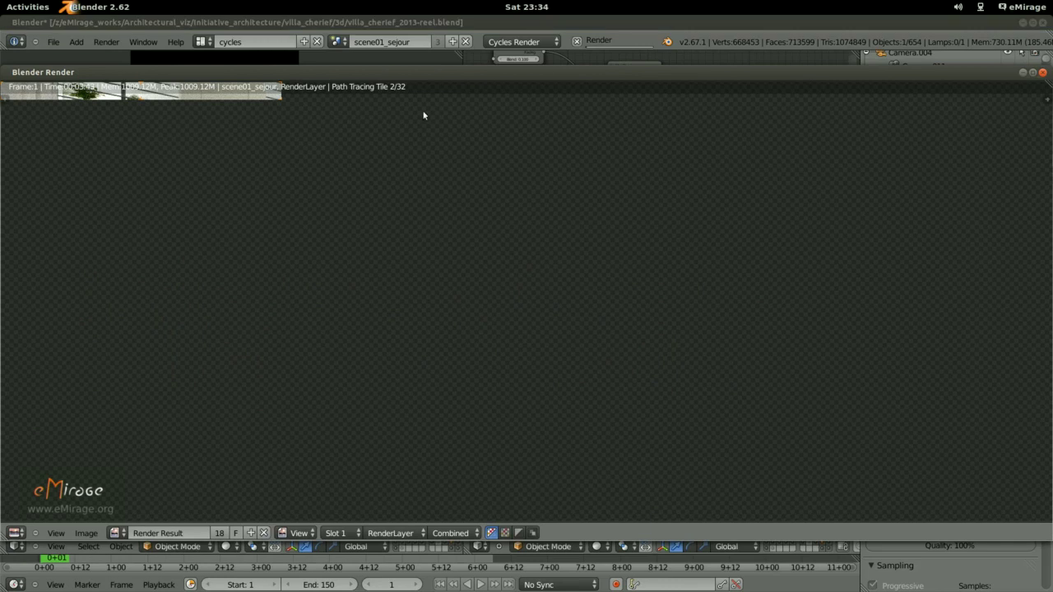
drag(705, 72, 523, 70)
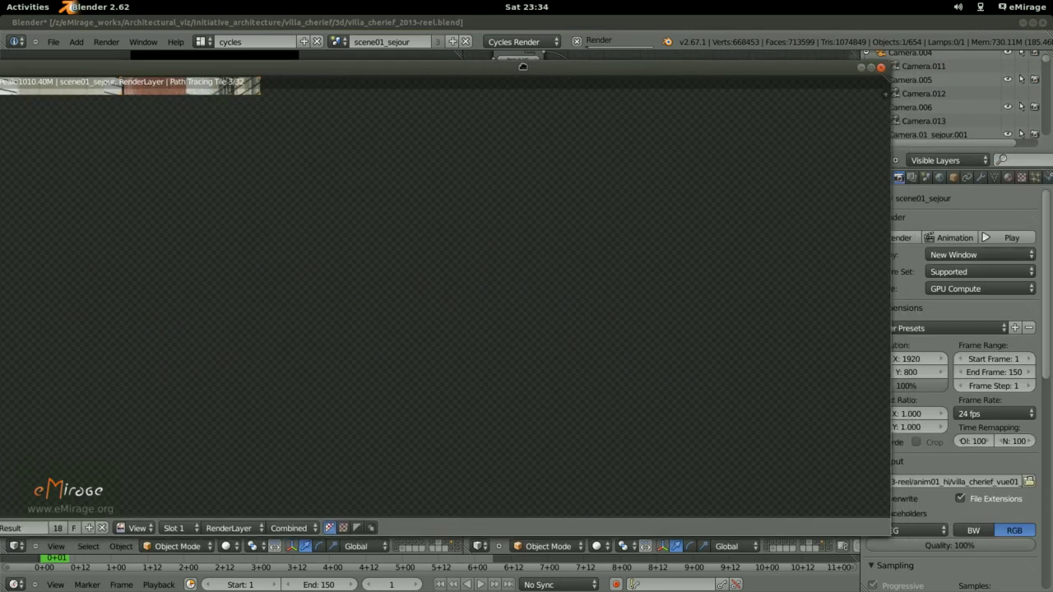
scroll(988, 370, down, 3)
scroll(996, 452, down, 2)
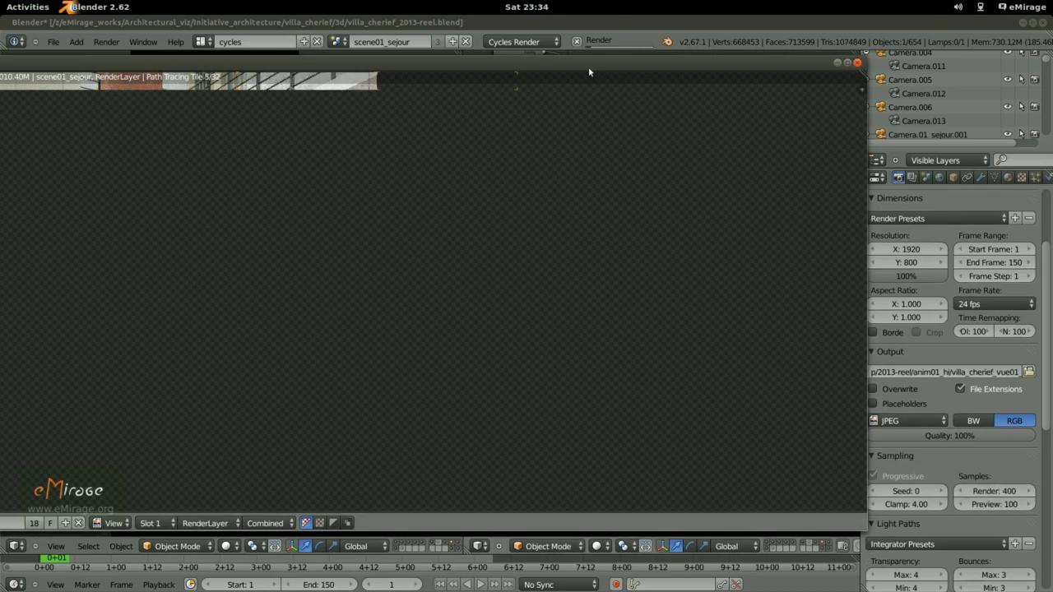
mouse_move(589, 67)
mouse_down()
mouse_move(723, 72)
mouse_move(723, 9)
mouse_up()
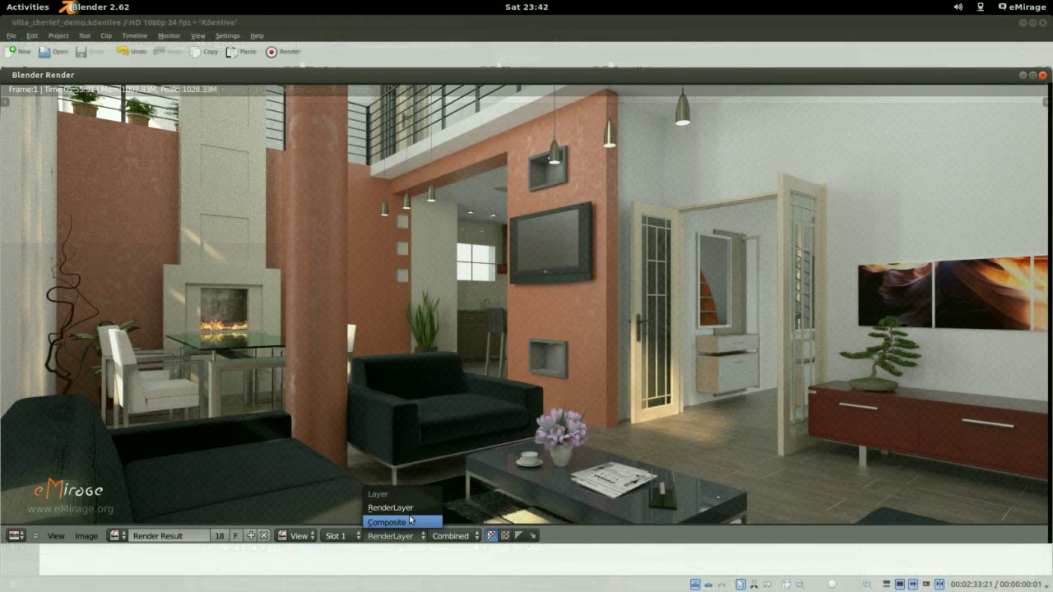
Toggle the render result between RenderLayer and Composite to compare, then return to the main window.
click(409, 508)
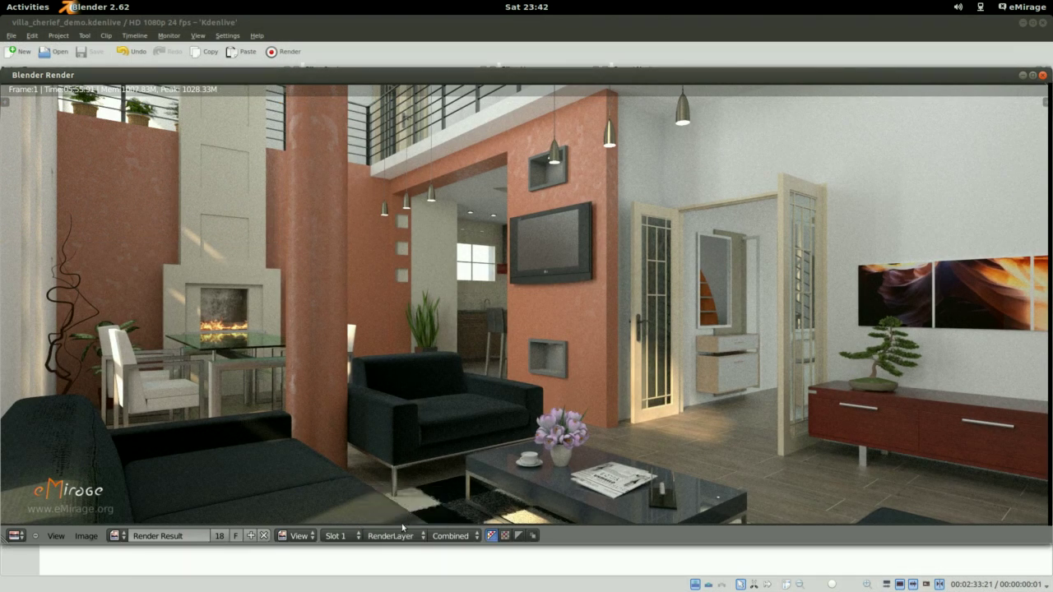
click(402, 527)
click(403, 524)
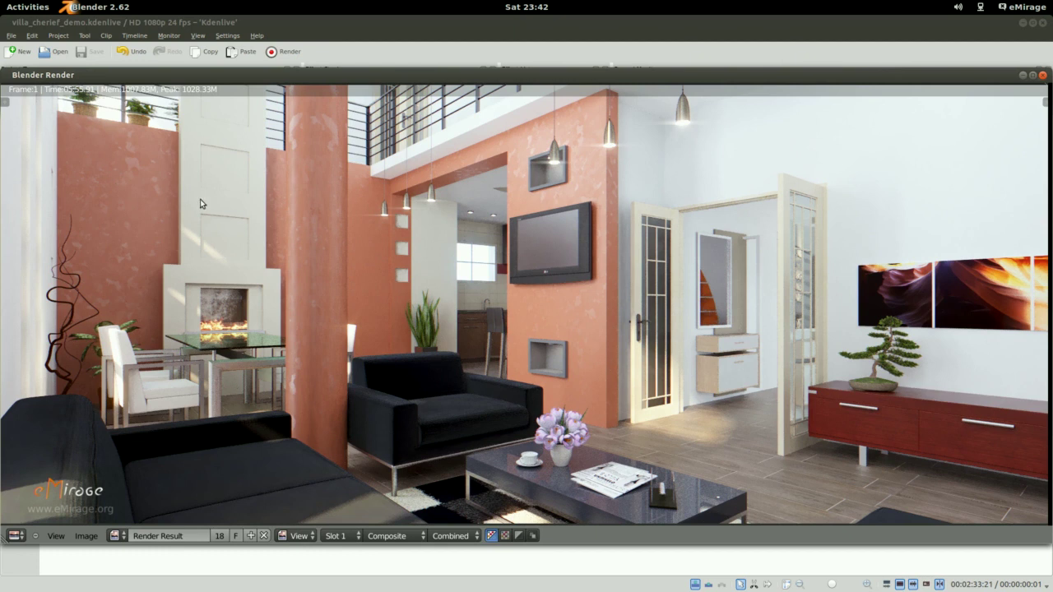
click(376, 537)
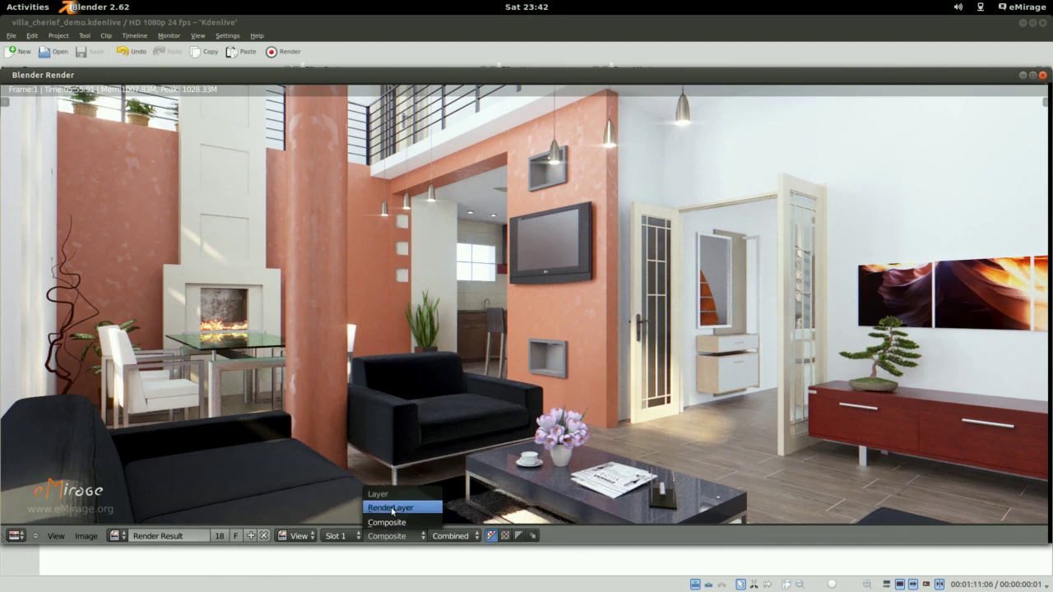
click(393, 507)
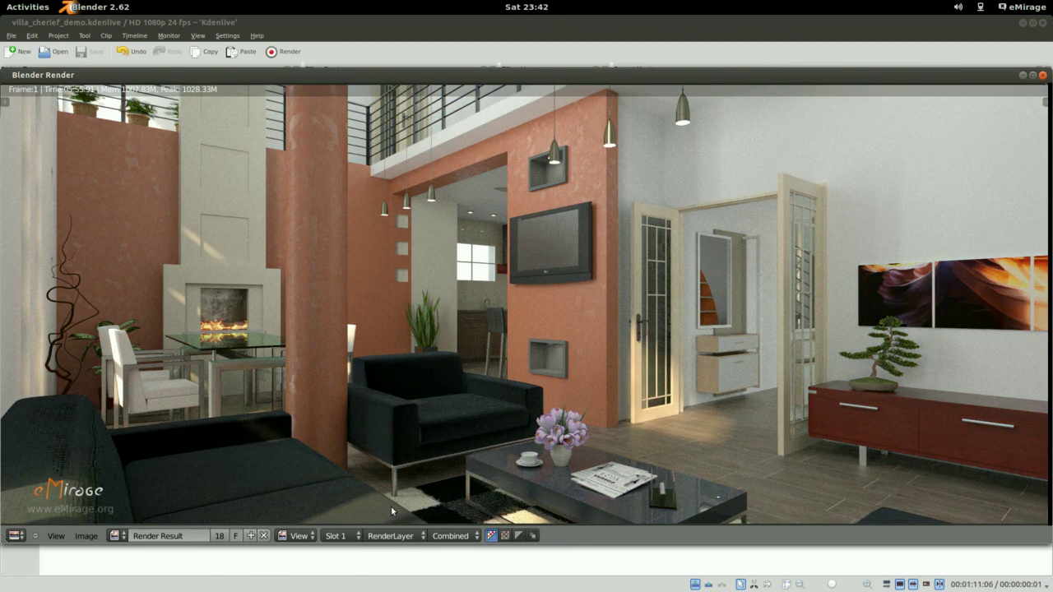
click(395, 536)
key(Return)
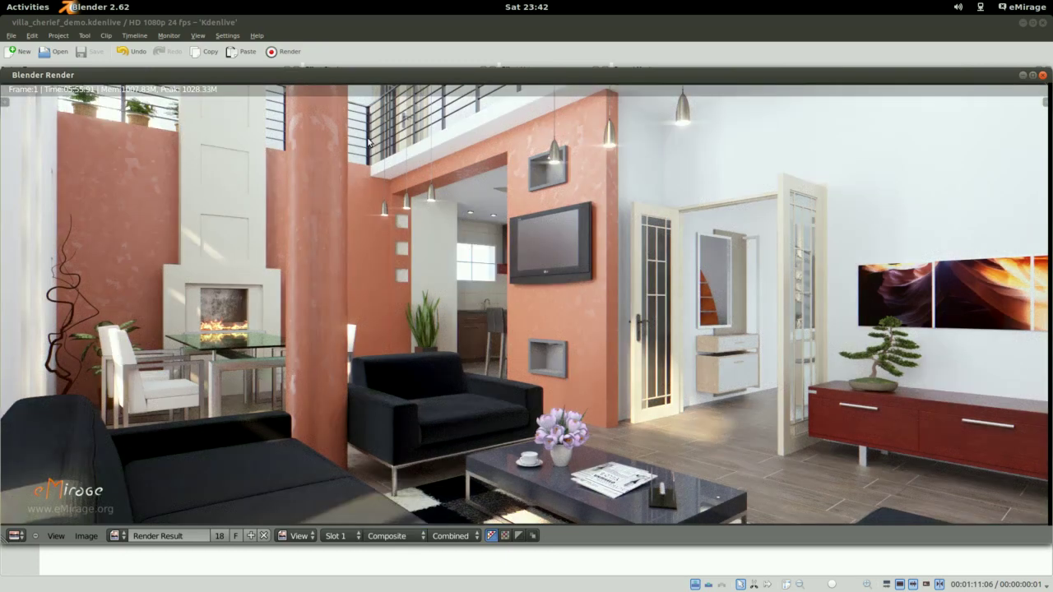
key(super)
Bring the main Blender window forward and switch the screen layout to compositing.
click(536, 192)
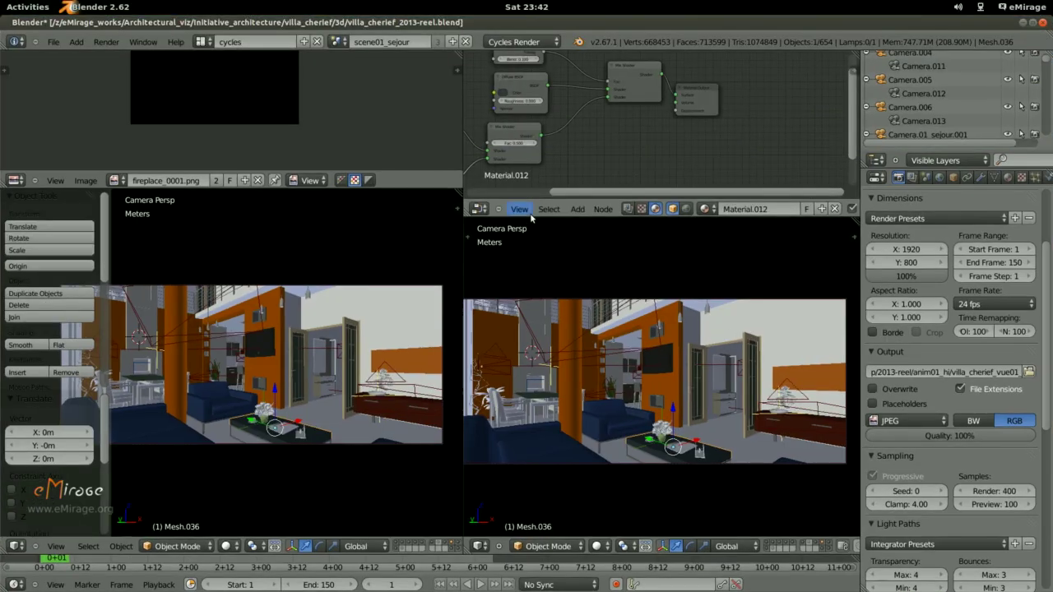
click(339, 41)
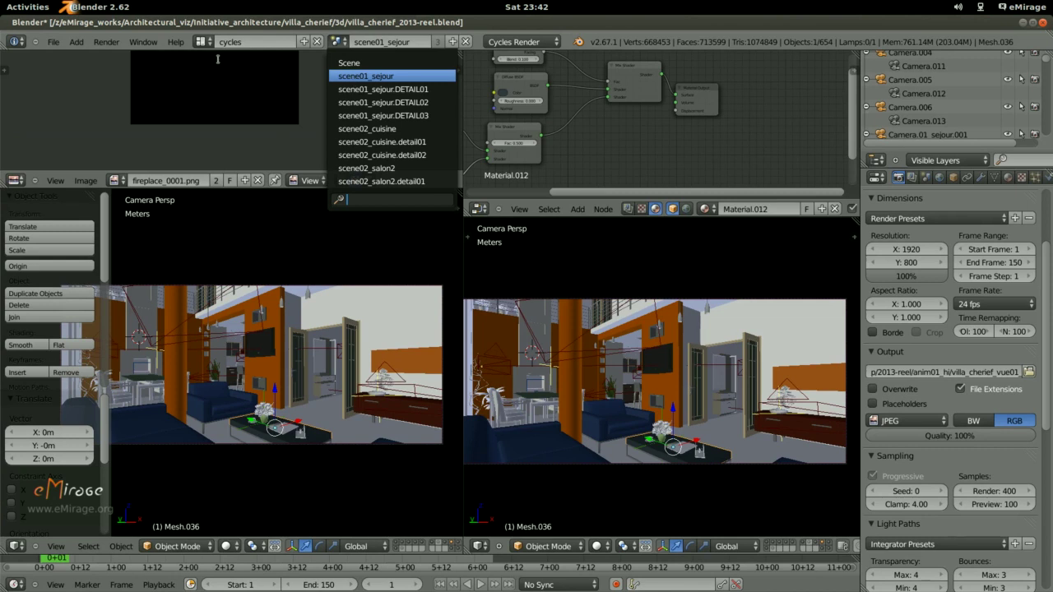
click(200, 41)
click(222, 77)
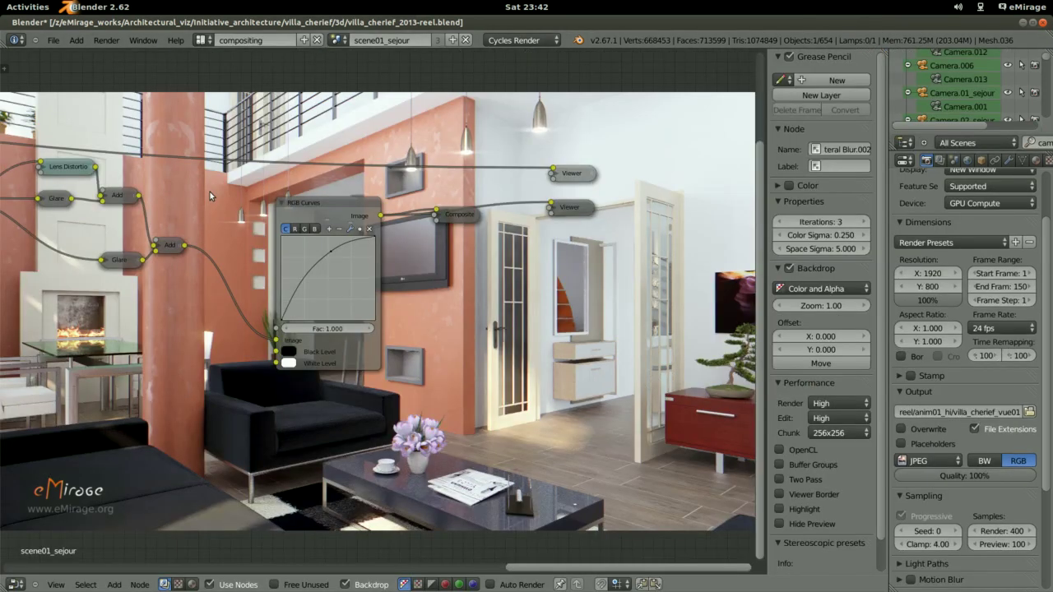
Select the upper Viewer node, enlarge the backdrop with Alt+V, and move the Viewer node.
click(572, 176)
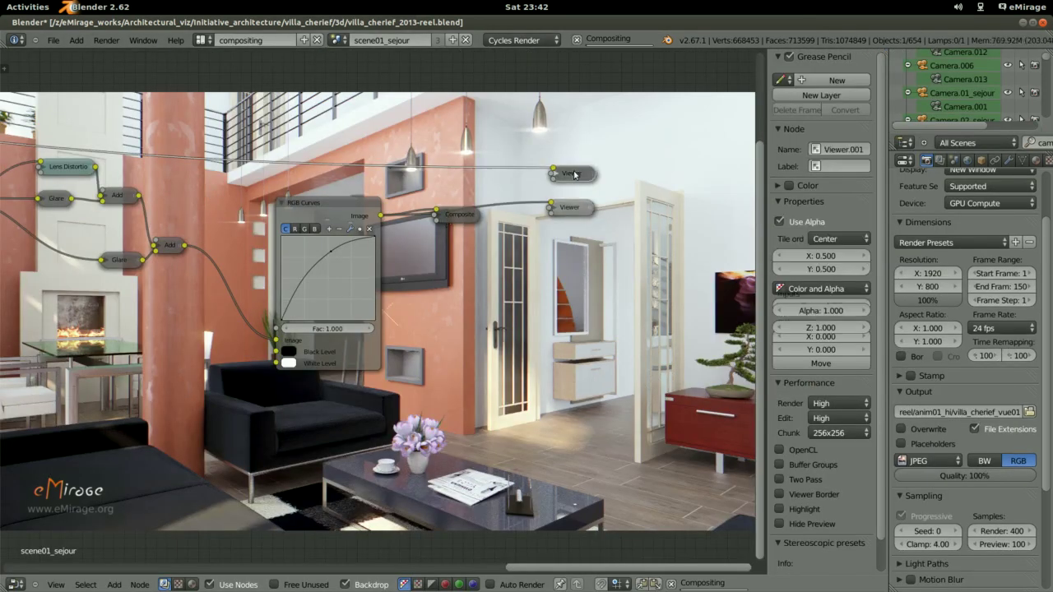
key(alt+v)
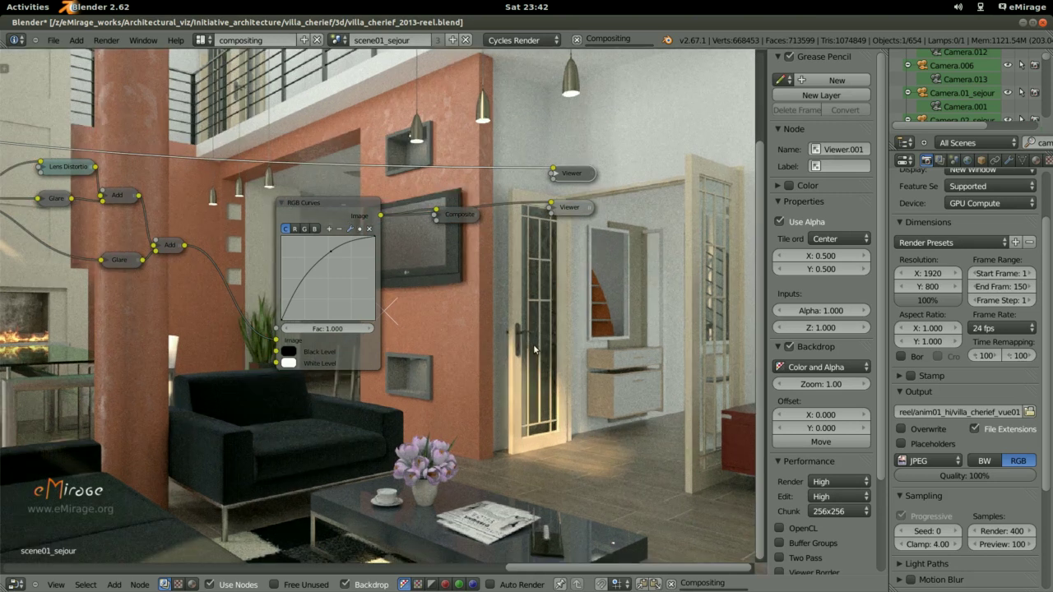
key(alt+v)
key(alt+v)
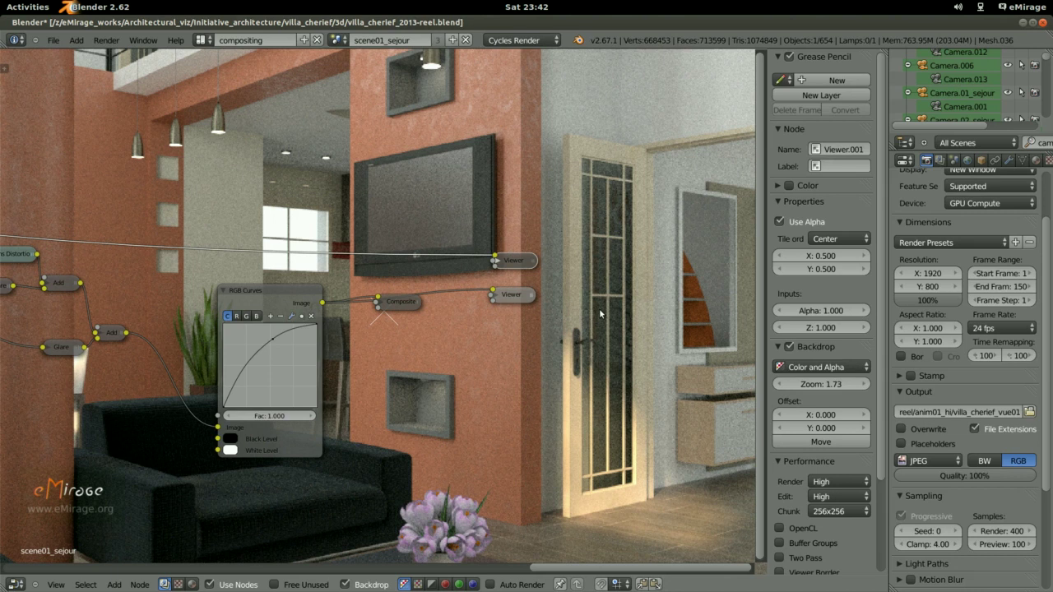
key(g)
key(x)
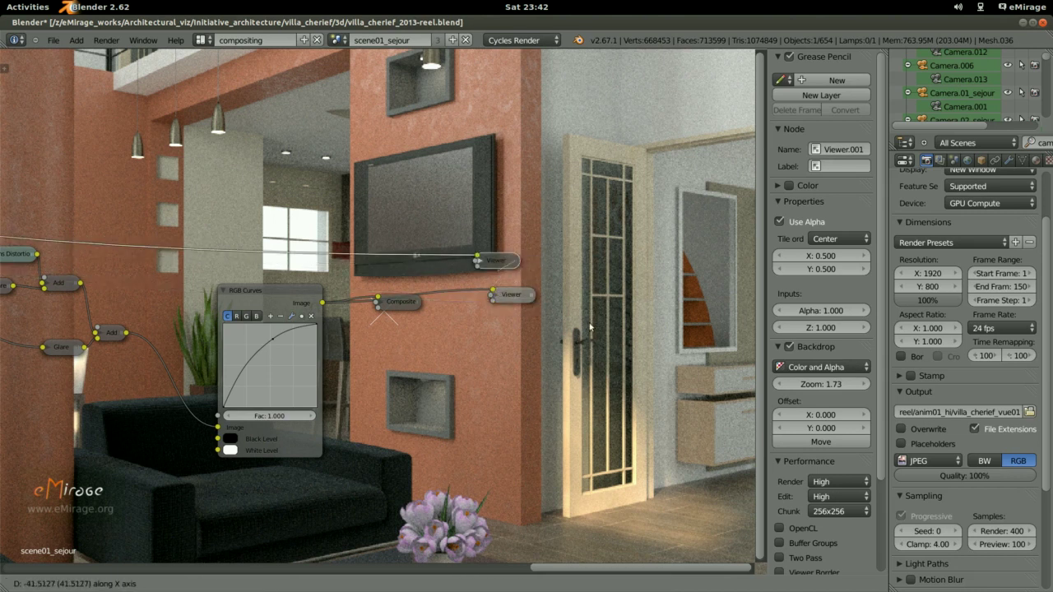
key(y)
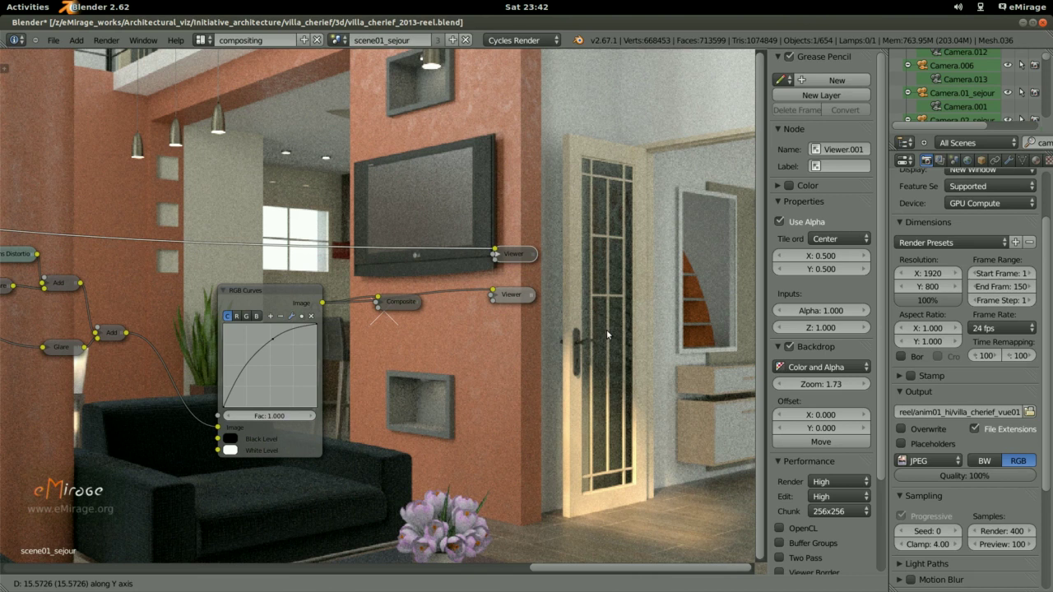
click(593, 374)
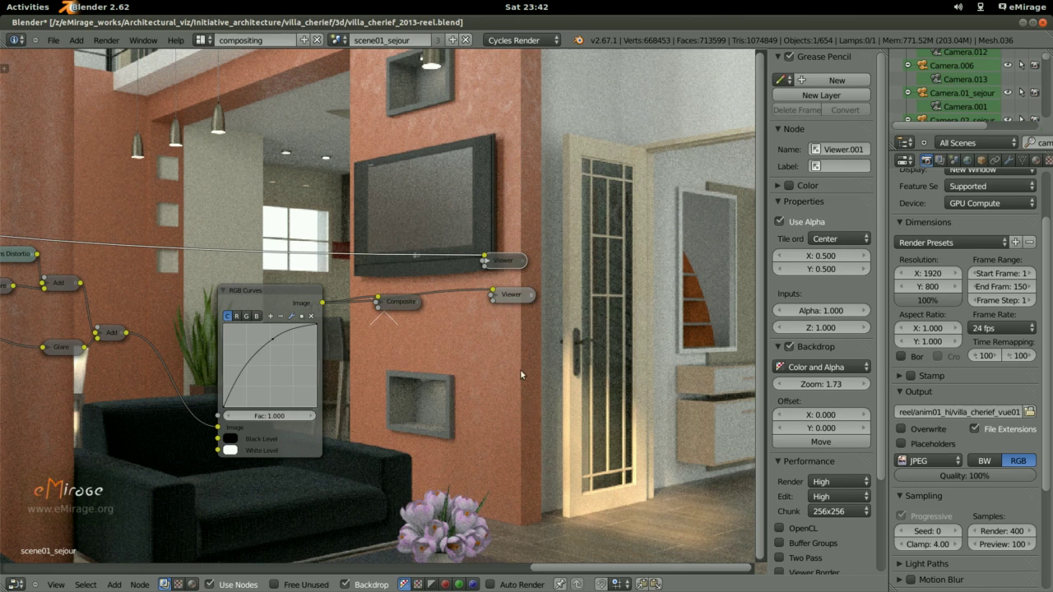
Zoom the node editor and activate the Viewer.004 node to show its output.
scroll(521, 375, down, 1)
scroll(523, 362, down, 1)
scroll(524, 351, down, 1)
scroll(576, 362, down, 2)
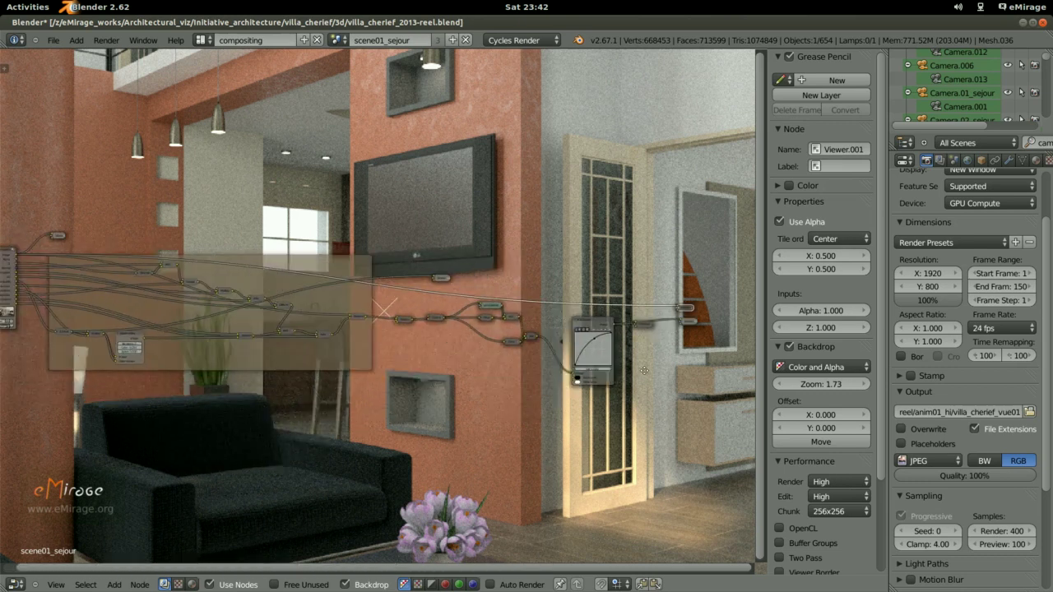
scroll(626, 354, up, 1)
scroll(572, 314, up, 2)
scroll(572, 313, up, 2)
click(579, 328)
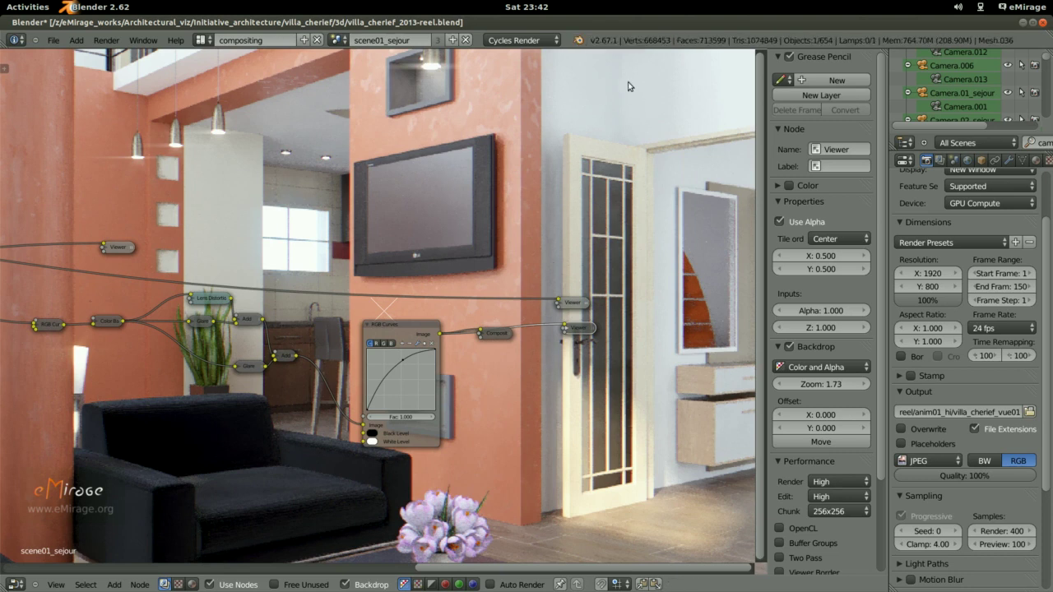
scroll(486, 288, down, 5)
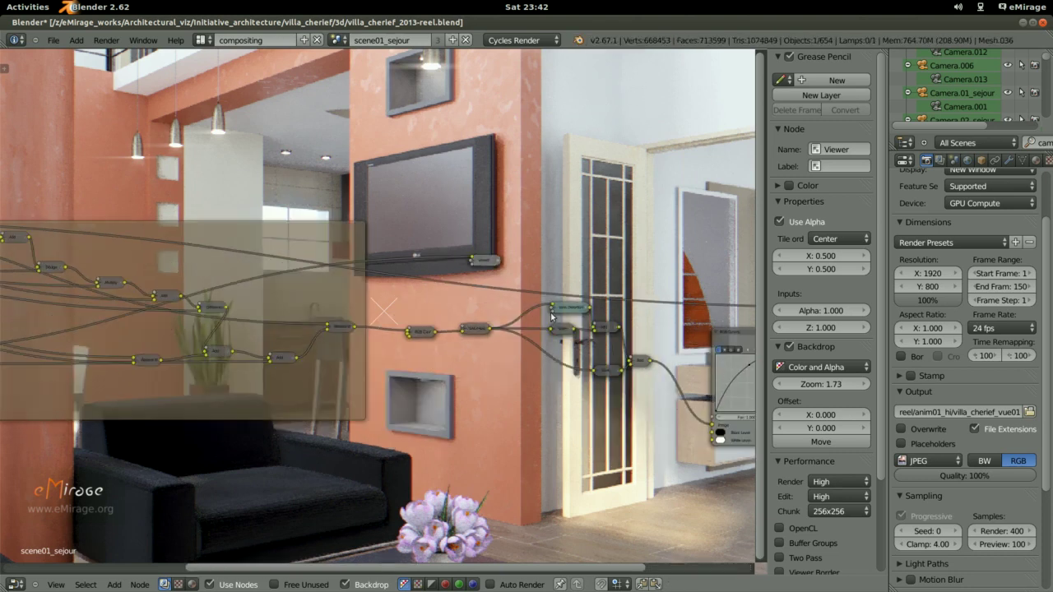
scroll(502, 371, up, 2)
scroll(502, 371, up, 2)
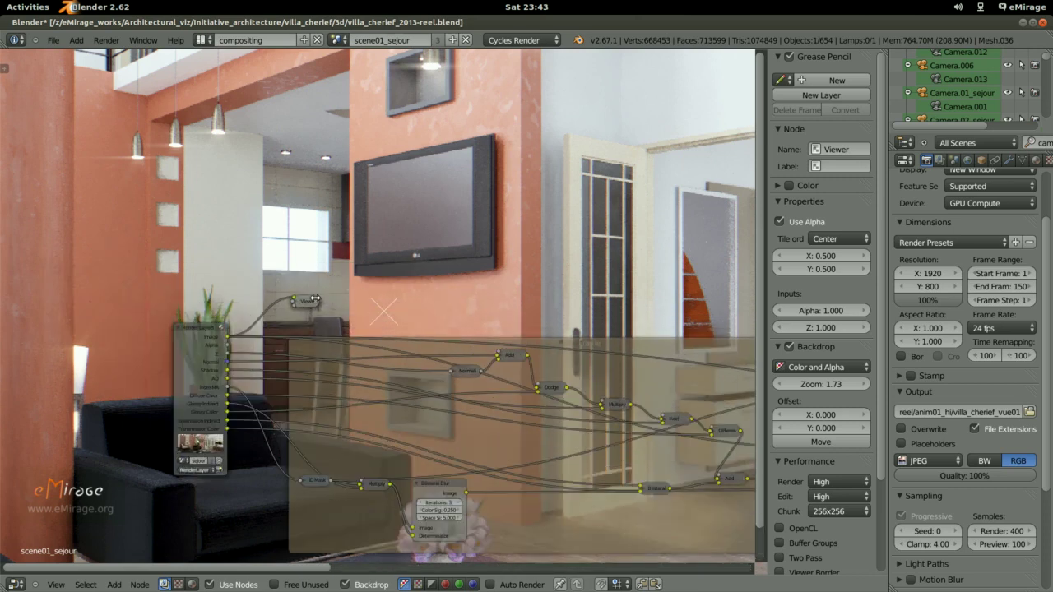
click(306, 301)
Cycle Render Layers passes (Z, Normal, AO) into the backdrop until Transmission Indirect shows.
middle_drag(215, 357, 163, 284)
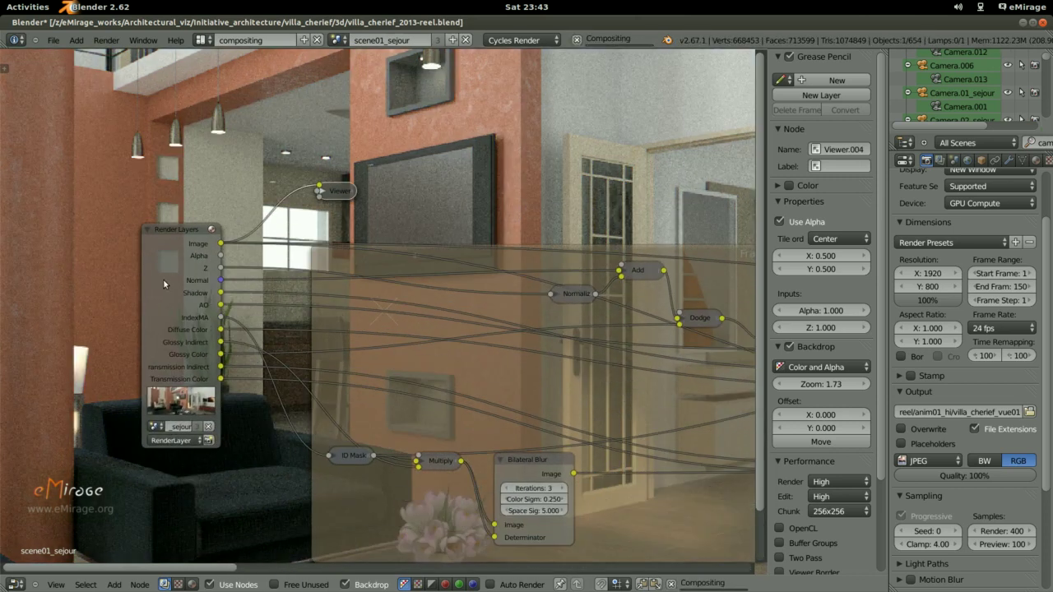
ctrl+shift+click(165, 271)
ctrl+shift+click(164, 271)
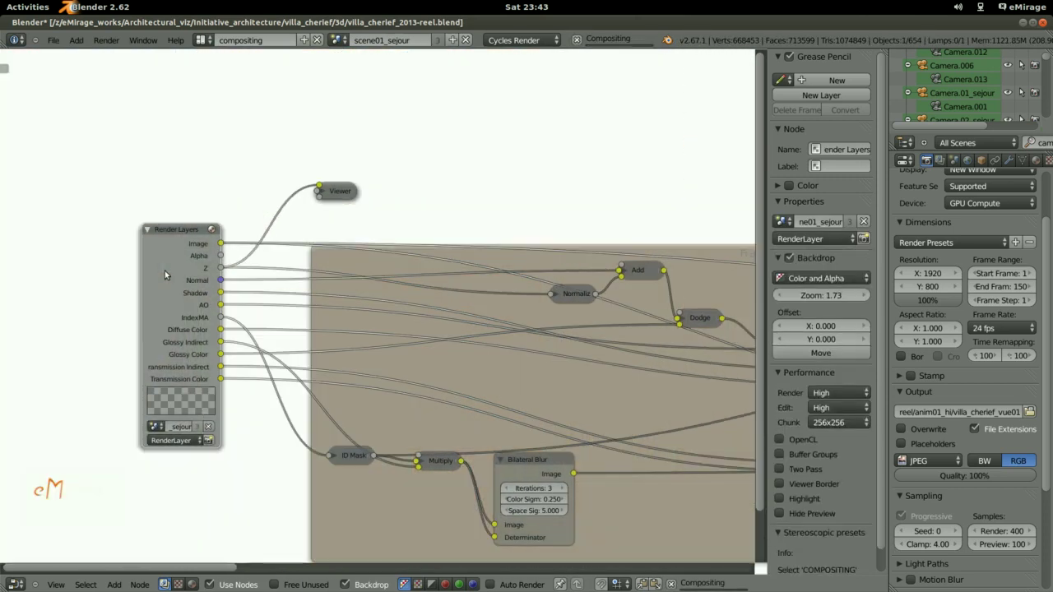
ctrl+shift+click(164, 271)
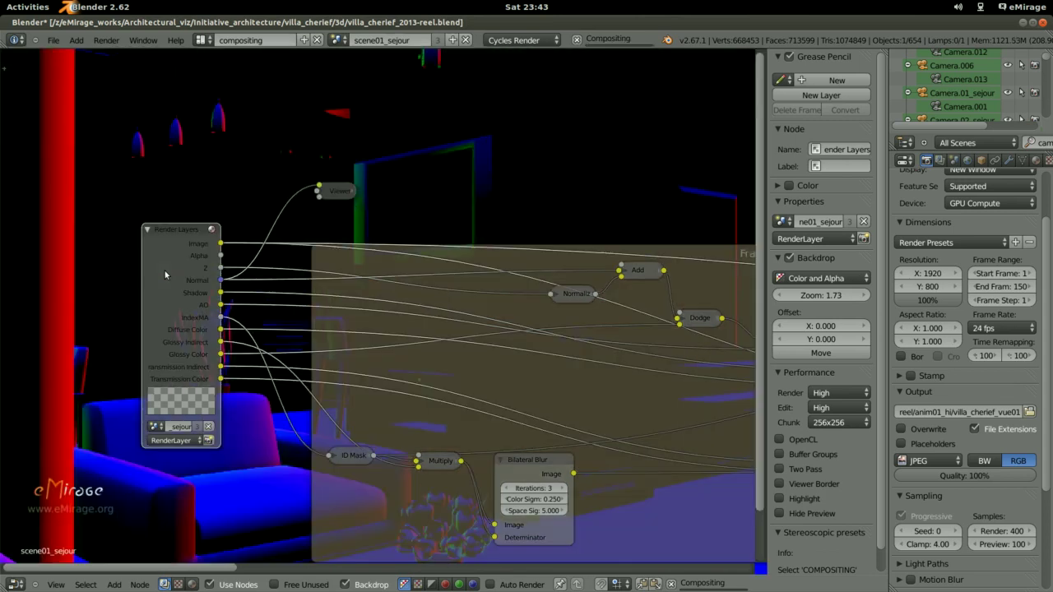
ctrl+shift+click(165, 275)
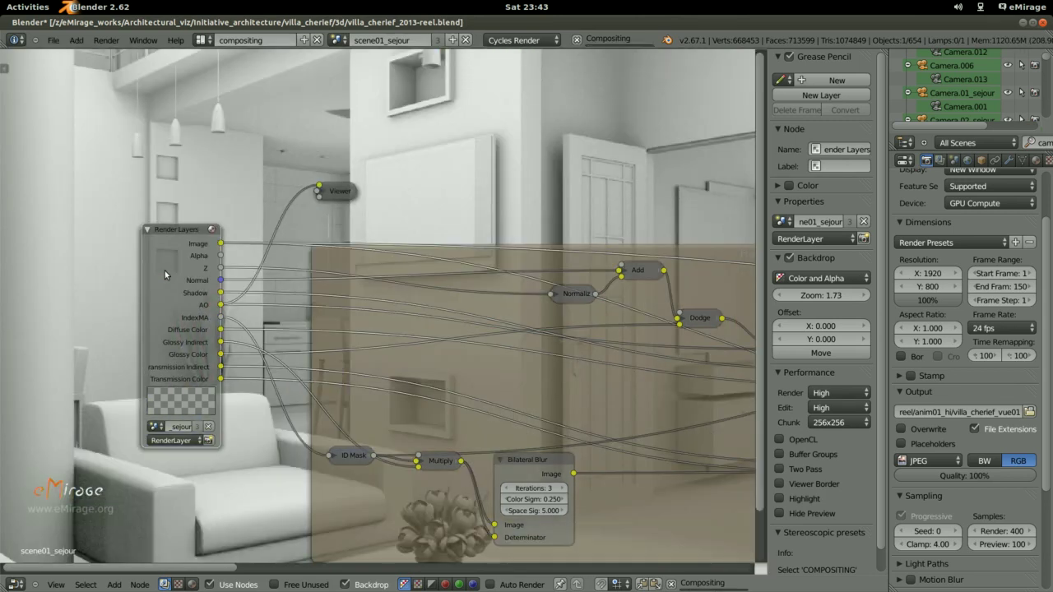
ctrl+shift+click(164, 276)
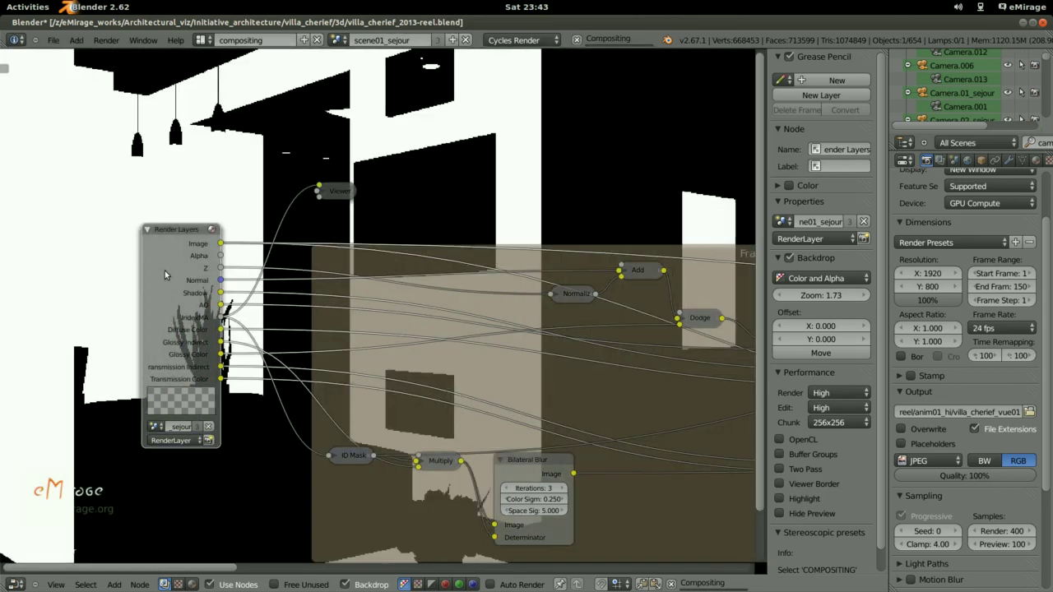
ctrl+shift+click(165, 271)
ctrl+shift+click(165, 271)
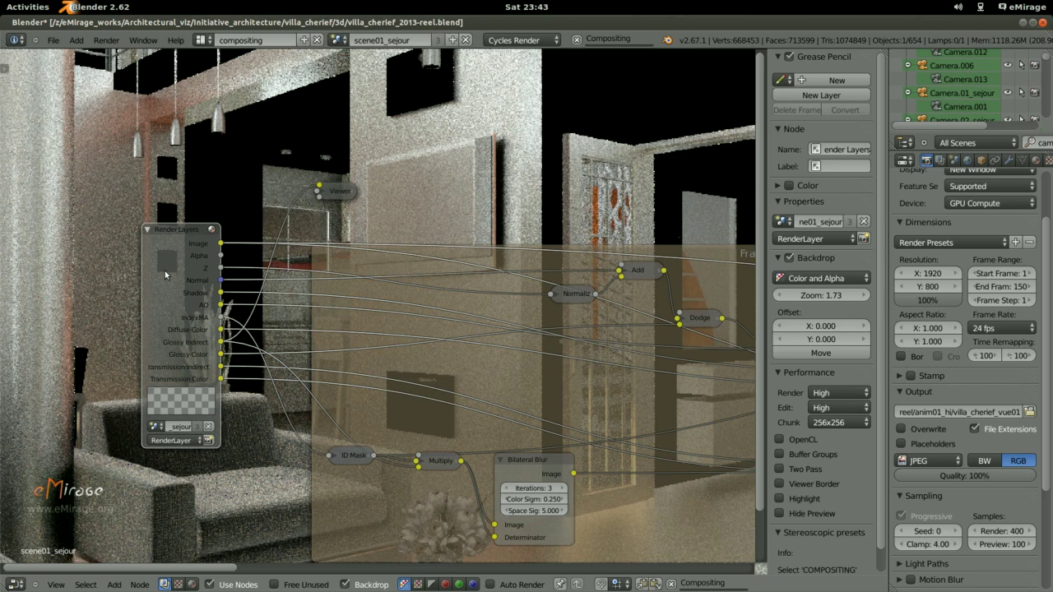
ctrl+shift+click(165, 275)
ctrl+shift+click(165, 275)
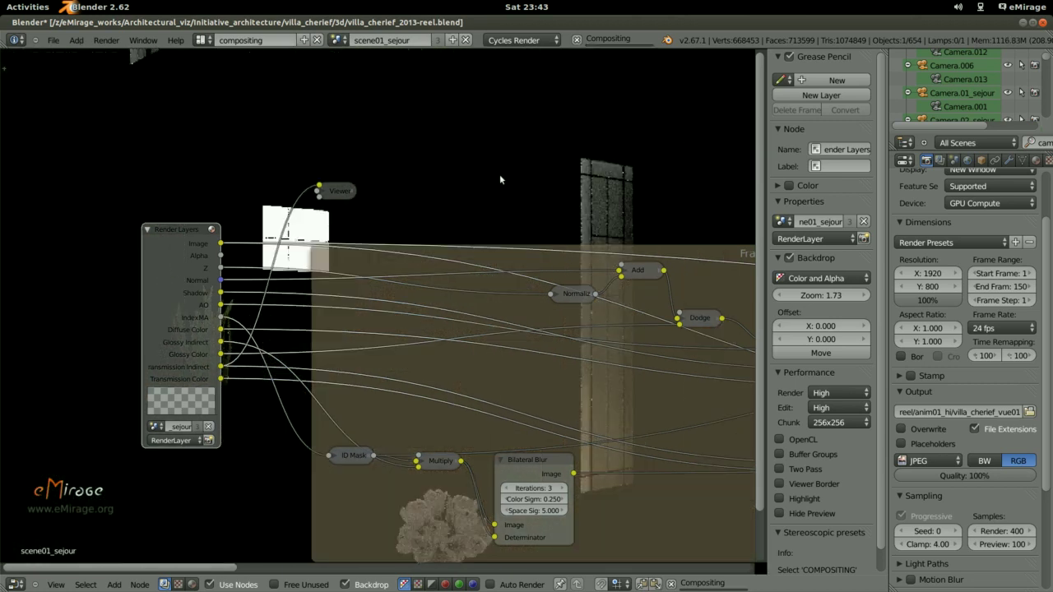
Shrink the backdrop to zoom 0.83 and pan to the later grading chain.
key(v)
key(v)
key(v)
key(v)
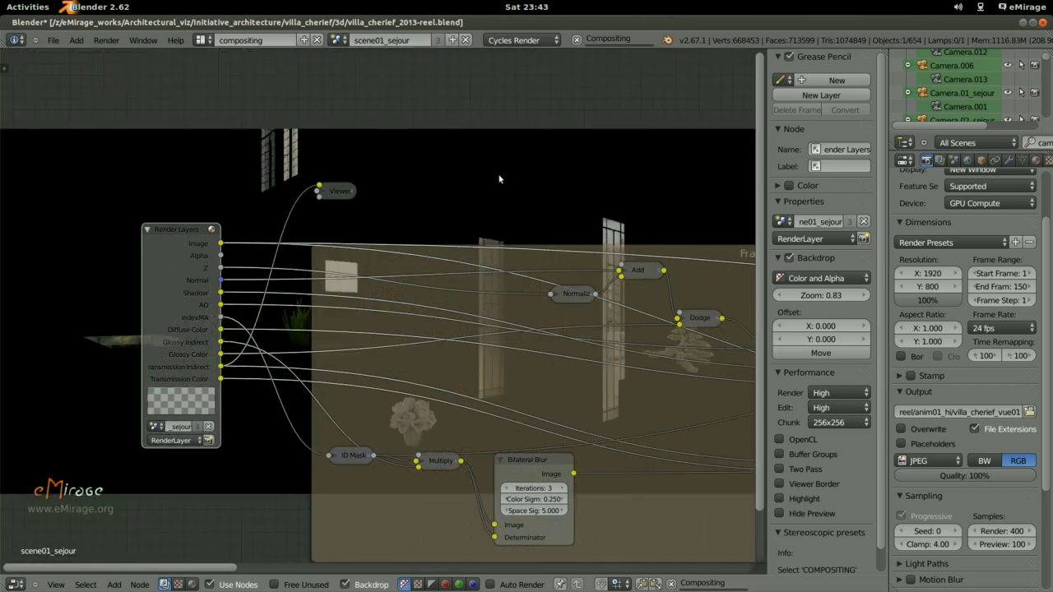
mouse_move(183, 329)
middle_down()
mouse_move(293, 314)
mouse_move(272, 324)
middle_up()
middle_drag(525, 322, 95, 372)
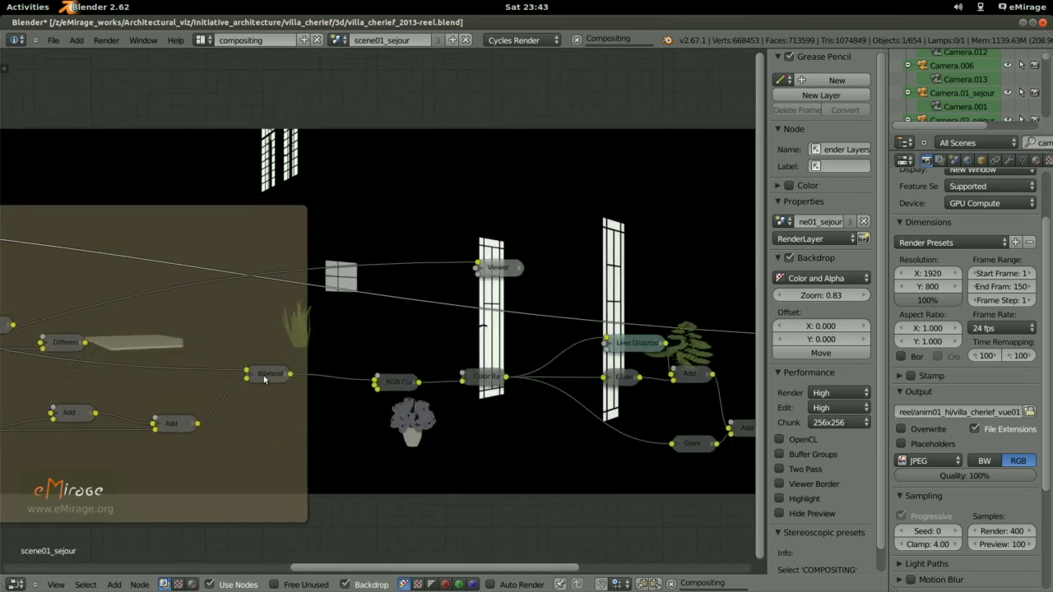
Expand the collapsed Bilateral Blur node with H and move it upward.
right_click(270, 372)
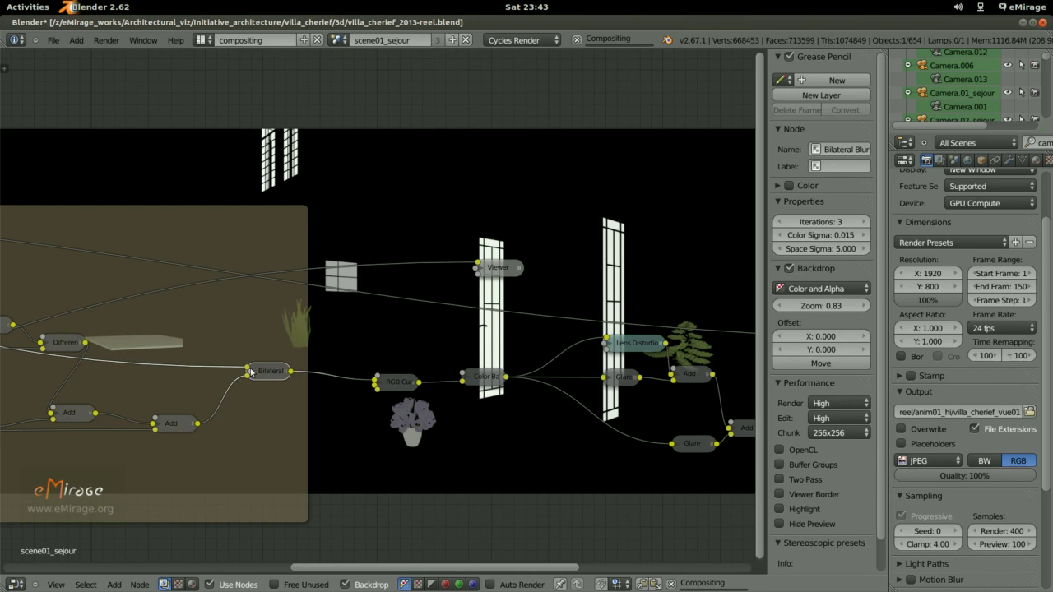
key(h)
key(g)
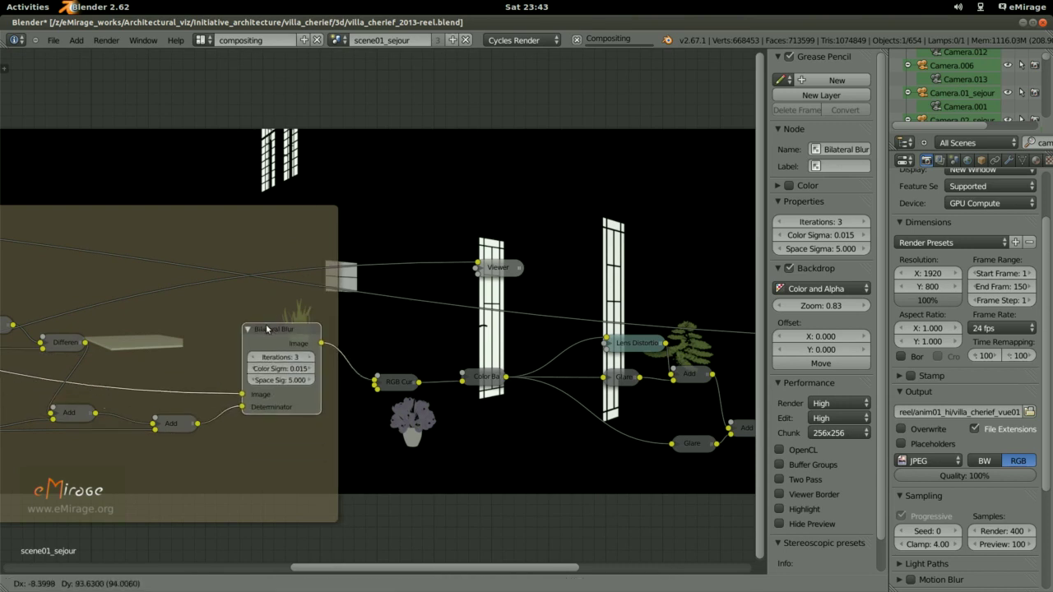
click(265, 310)
scroll(264, 310, up, 2)
middle_drag(265, 310, 523, 311)
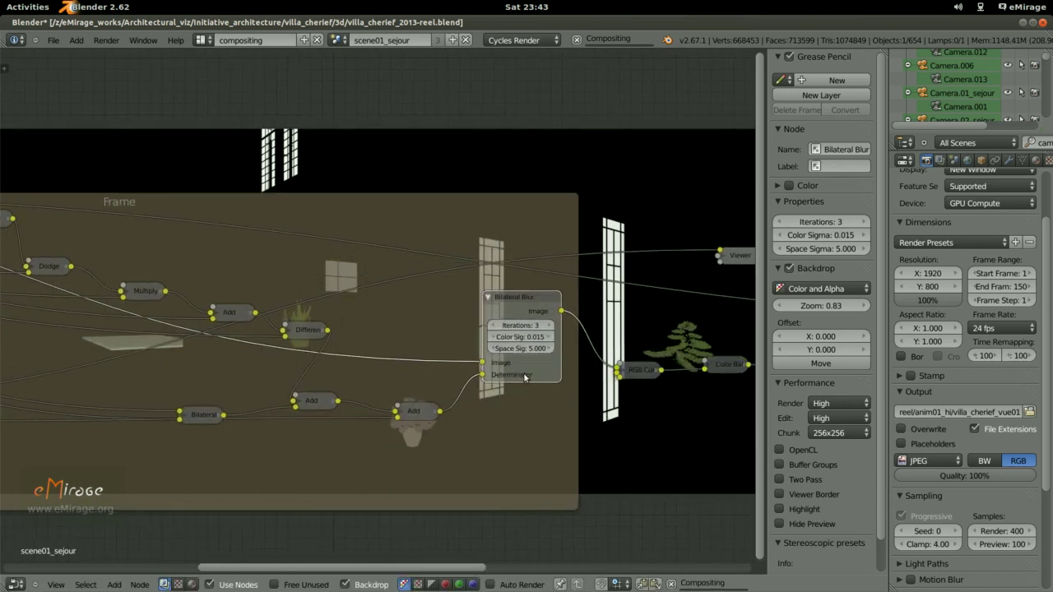
drag(524, 311, 508, 302)
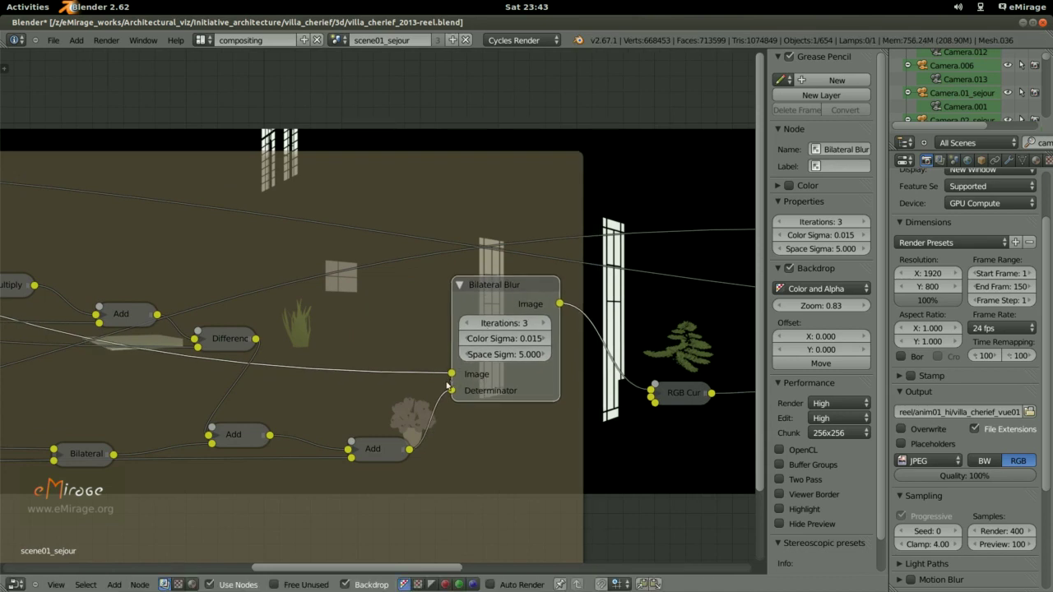
Reposition the Normalize and Add nodes within the frame and toggle the Add node's display.
scroll(418, 394, down, 2)
mouse_move(288, 354)
middle_down()
mouse_move(158, 368)
mouse_move(175, 310)
middle_up()
scroll(158, 368, down, 2)
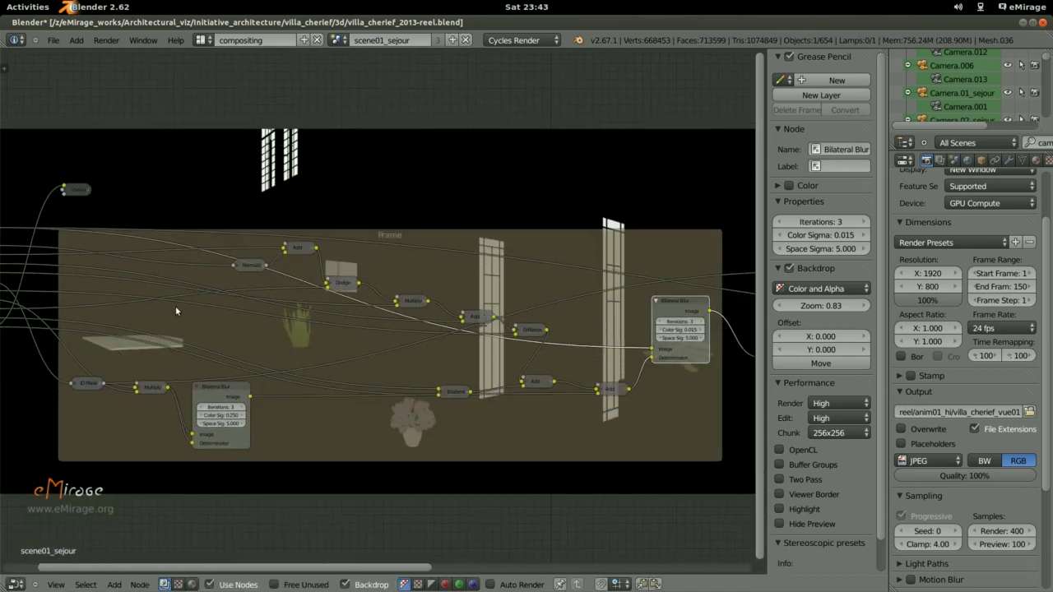
scroll(223, 329, up, 1)
scroll(146, 243, up, 1)
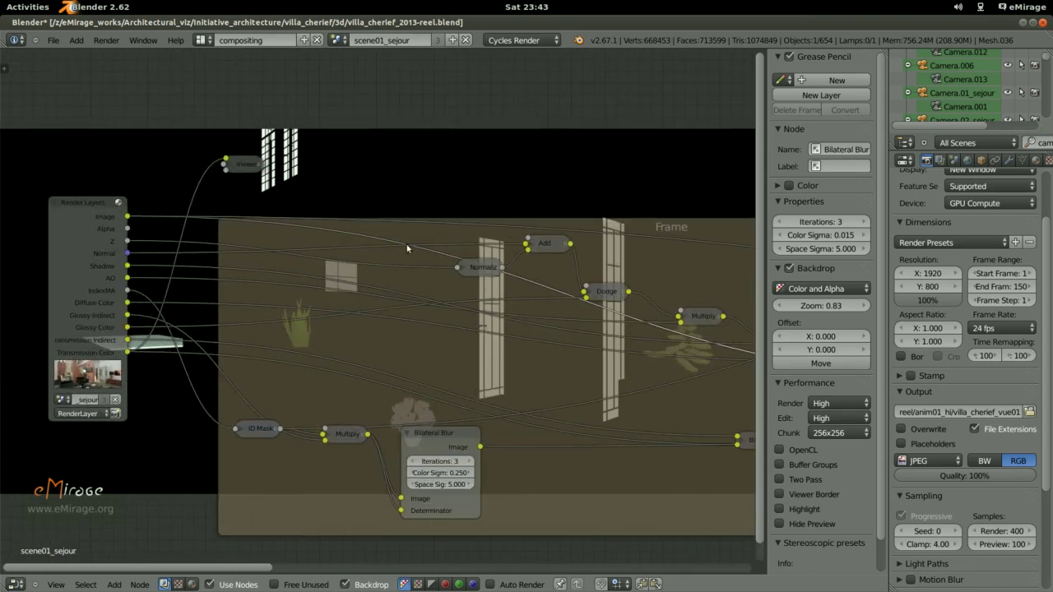
drag(491, 267, 416, 280)
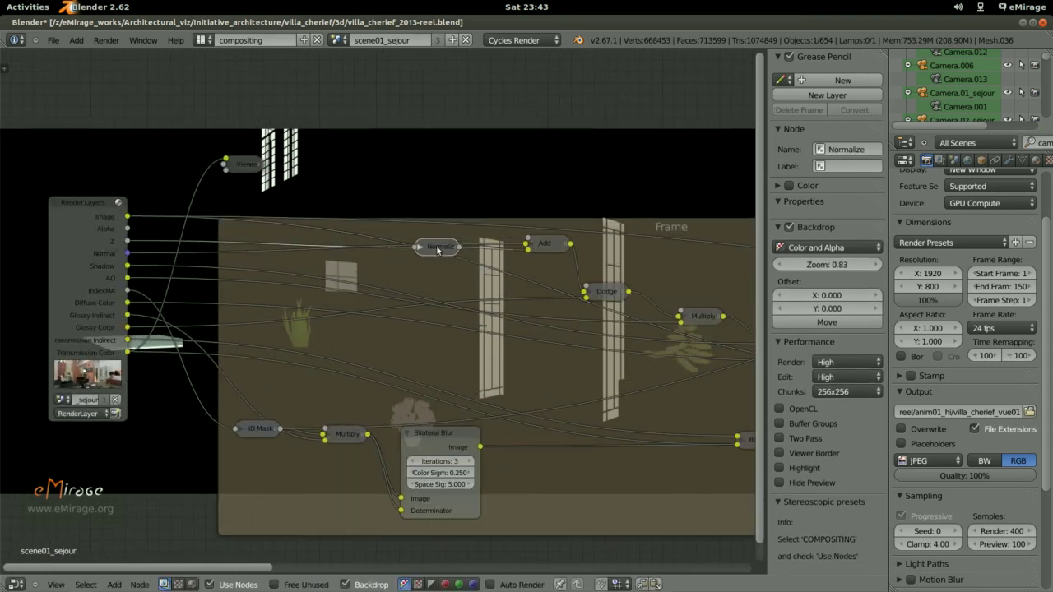
click(416, 280)
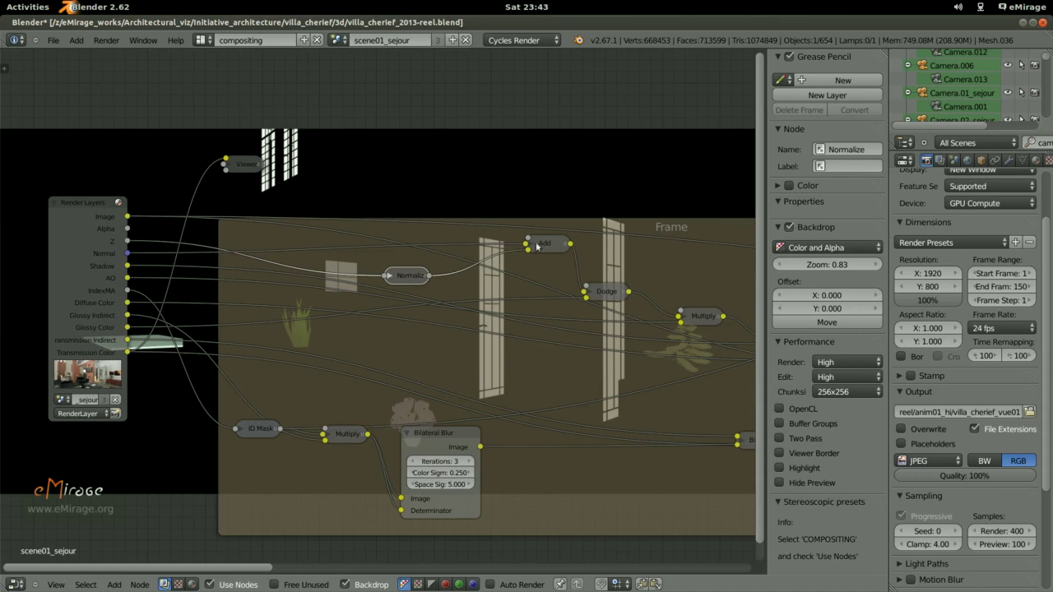
drag(537, 246, 532, 263)
click(519, 261)
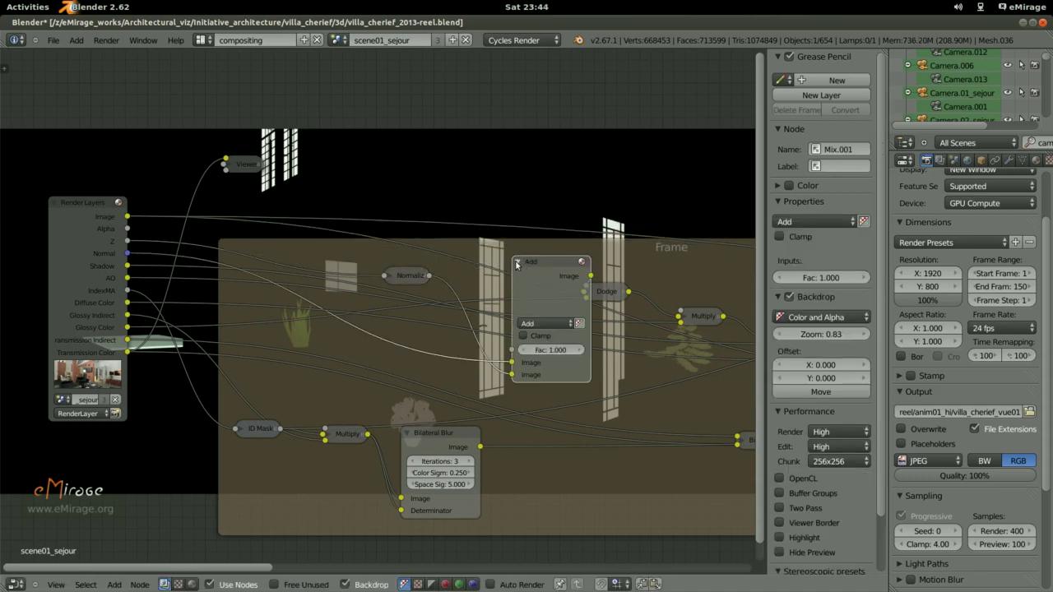
click(518, 261)
Move the Viewer node beside the Dodge node and preview Dodge's output.
middle_drag(226, 161, 170, 169)
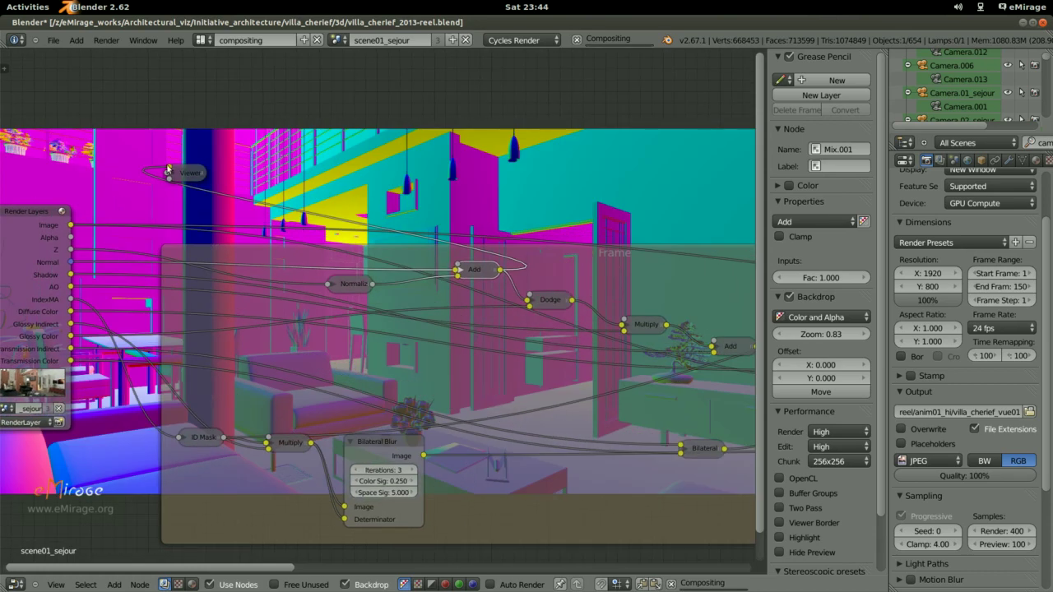
right_click(187, 172)
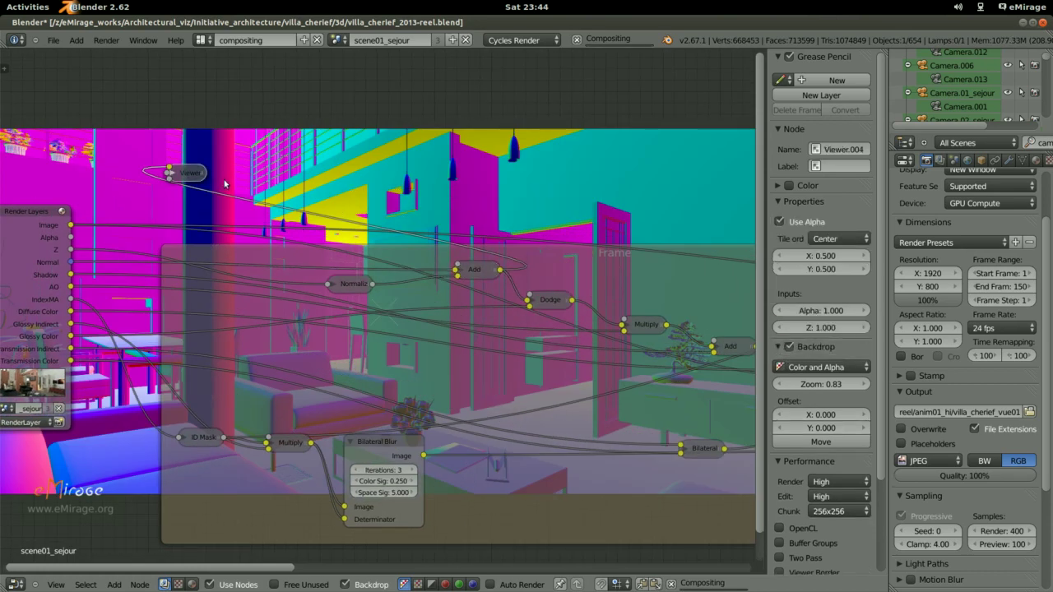
right_drag(188, 173, 586, 198)
right_click(551, 301)
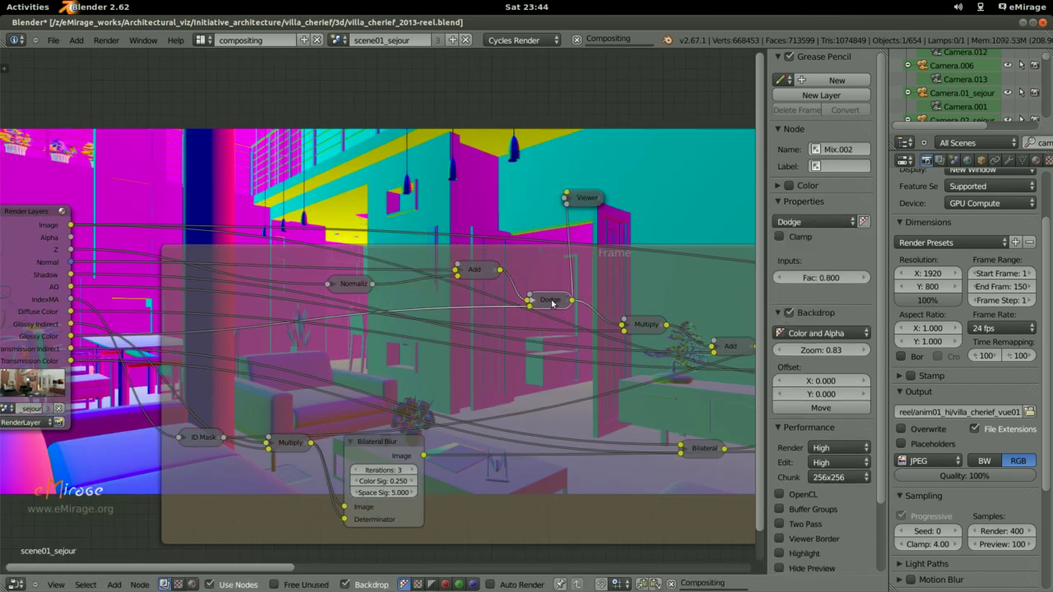
Preview the Multiply, Add, Difference and following Add nodes' outputs in turn.
scroll(526, 321, down, 1)
scroll(493, 345, down, 1)
scroll(452, 376, down, 1)
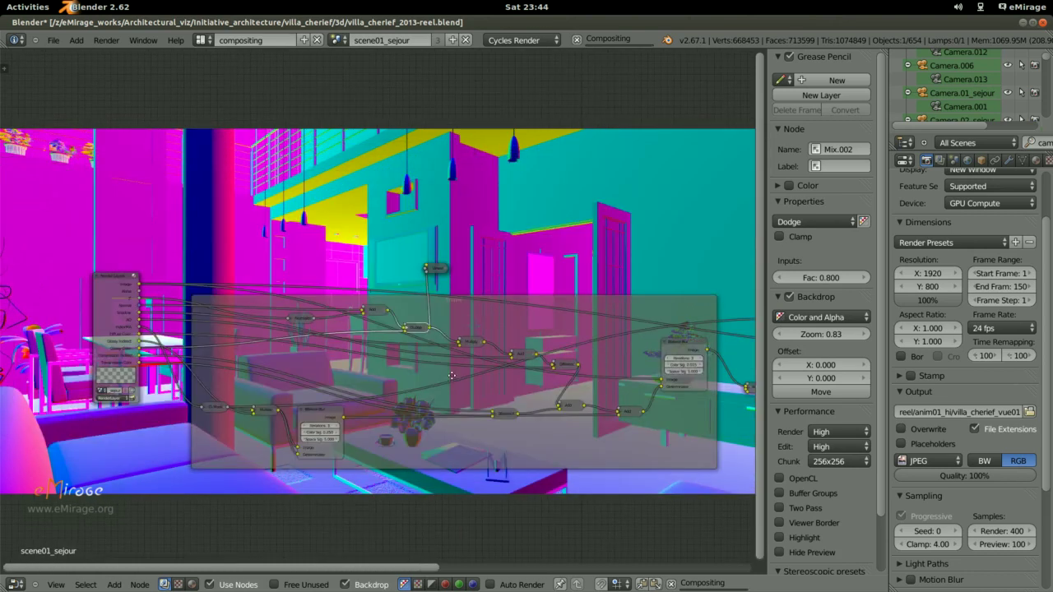
middle_drag(452, 376, 372, 479)
ctrl+shift+click(392, 449)
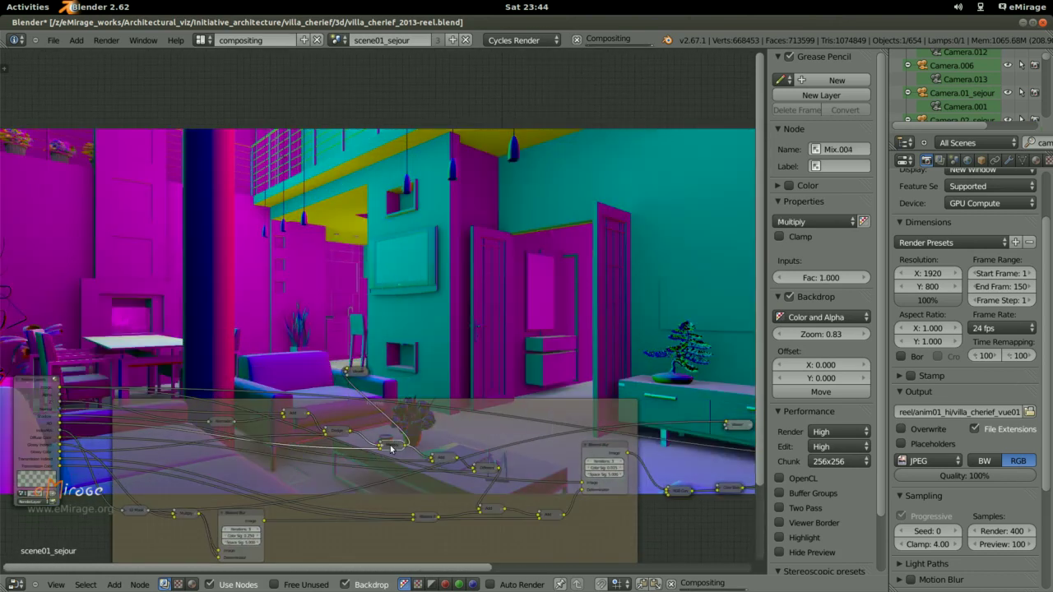
ctrl+shift+click(444, 458)
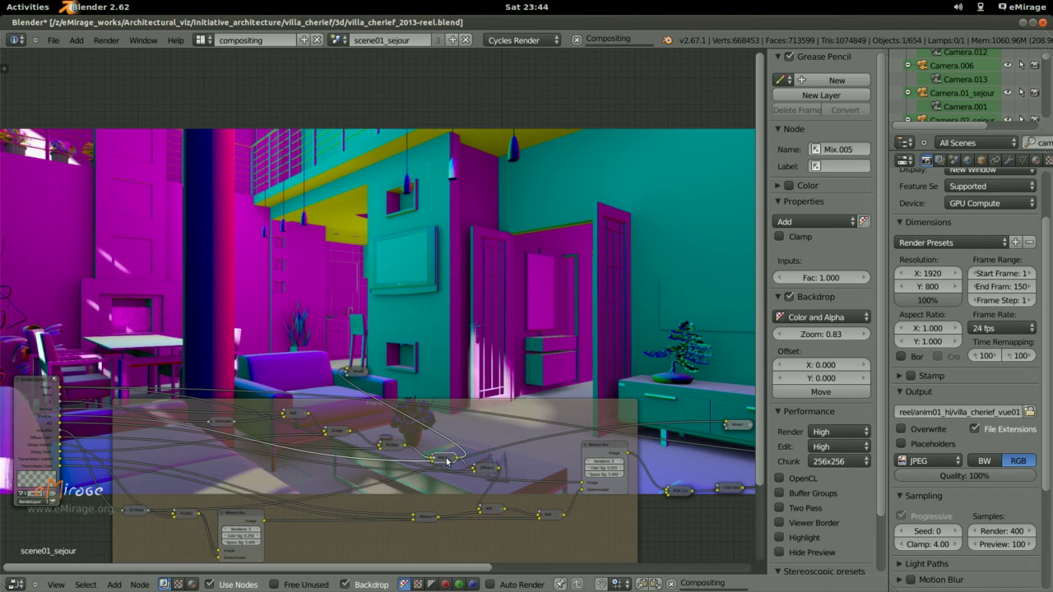
middle_drag(446, 461, 362, 492)
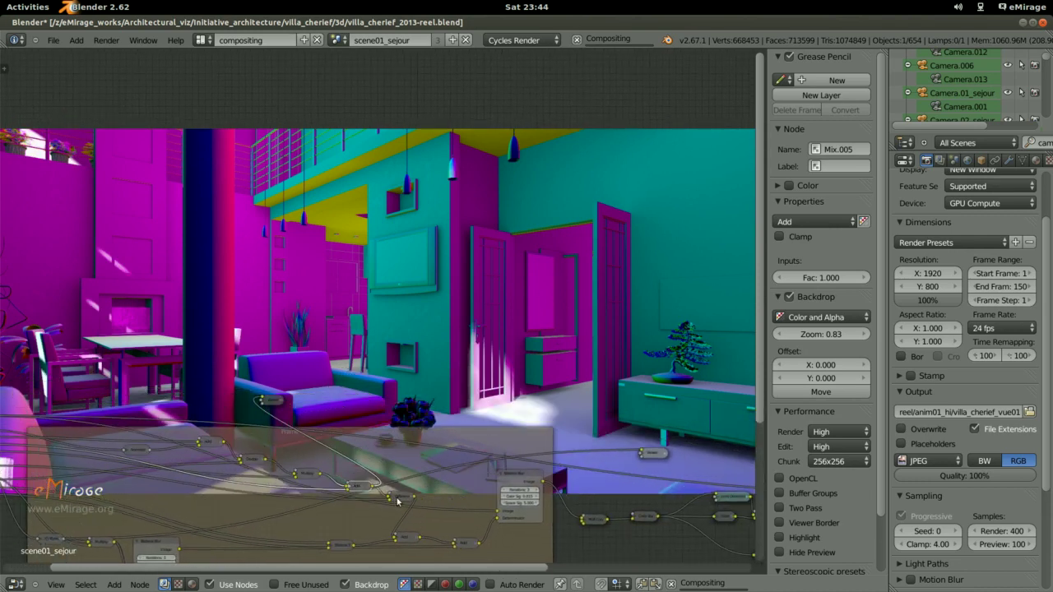
ctrl+shift+click(400, 498)
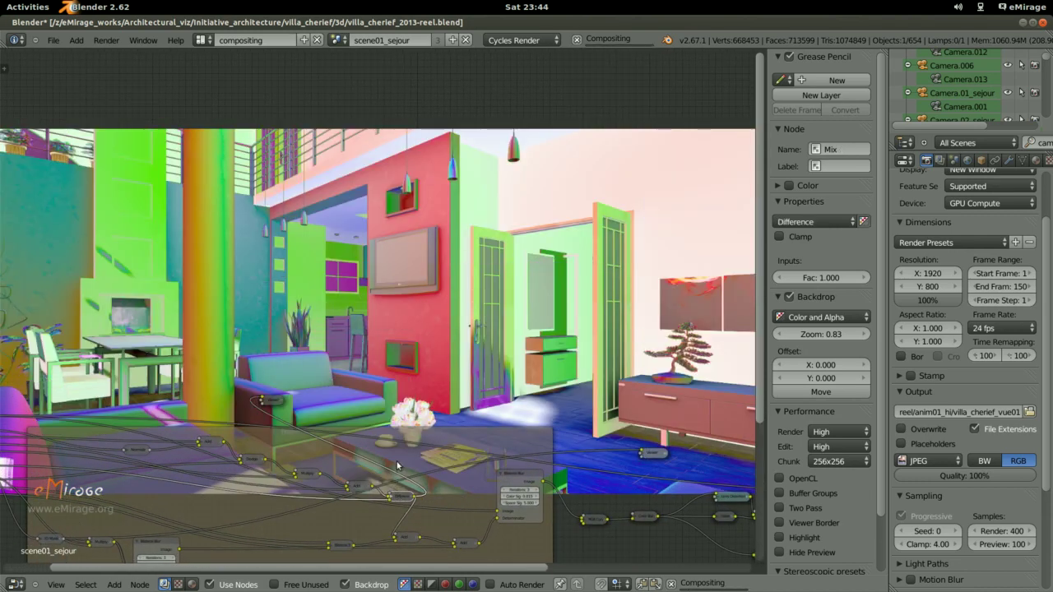
ctrl+shift+click(405, 540)
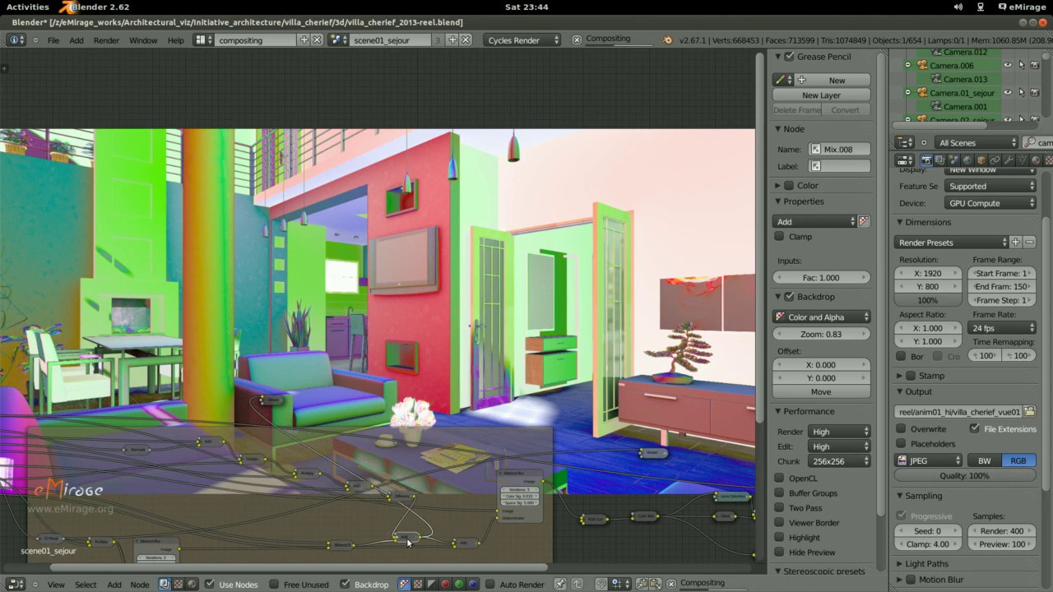
ctrl+shift+click(462, 545)
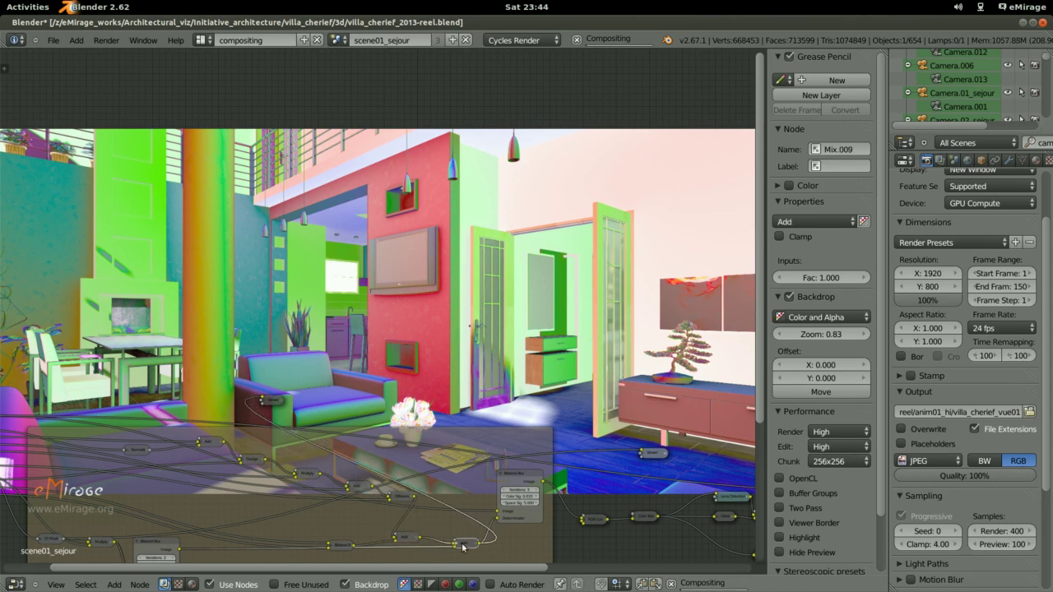
Preview the Bilateral Blur node's output, showing the natural-colour living room.
middle_drag(463, 548, 345, 539)
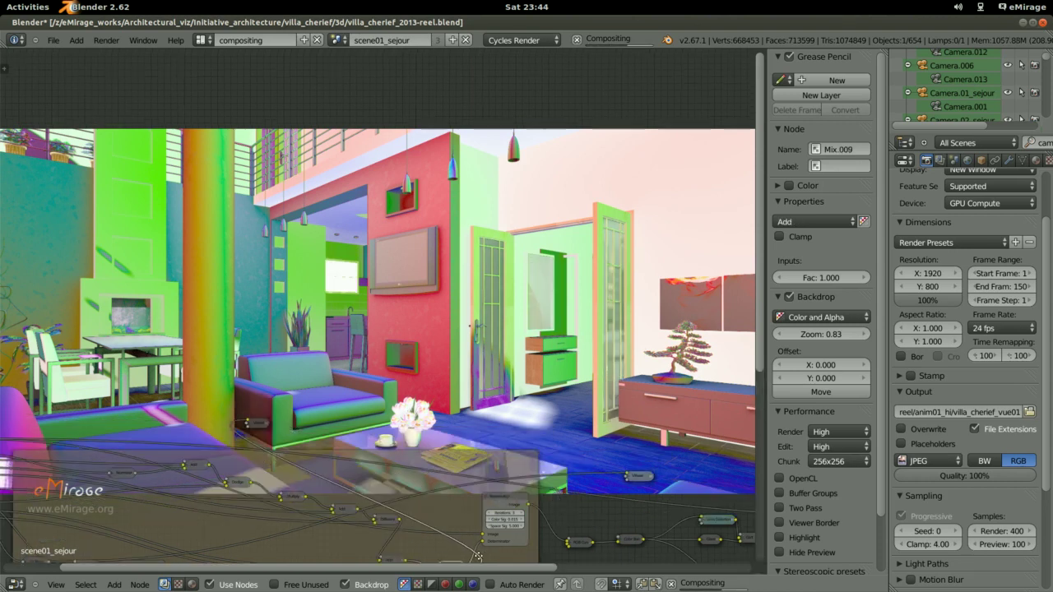
scroll(352, 531, up, 1)
scroll(369, 519, up, 1)
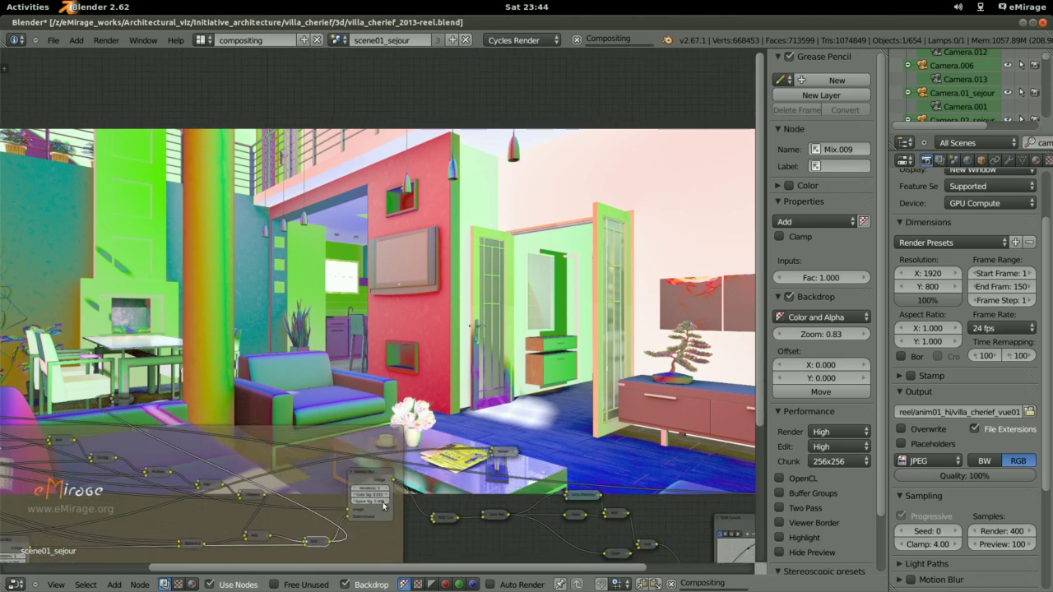
scroll(384, 508, up, 1)
scroll(379, 498, up, 1)
scroll(362, 473, up, 1)
scroll(341, 436, up, 1)
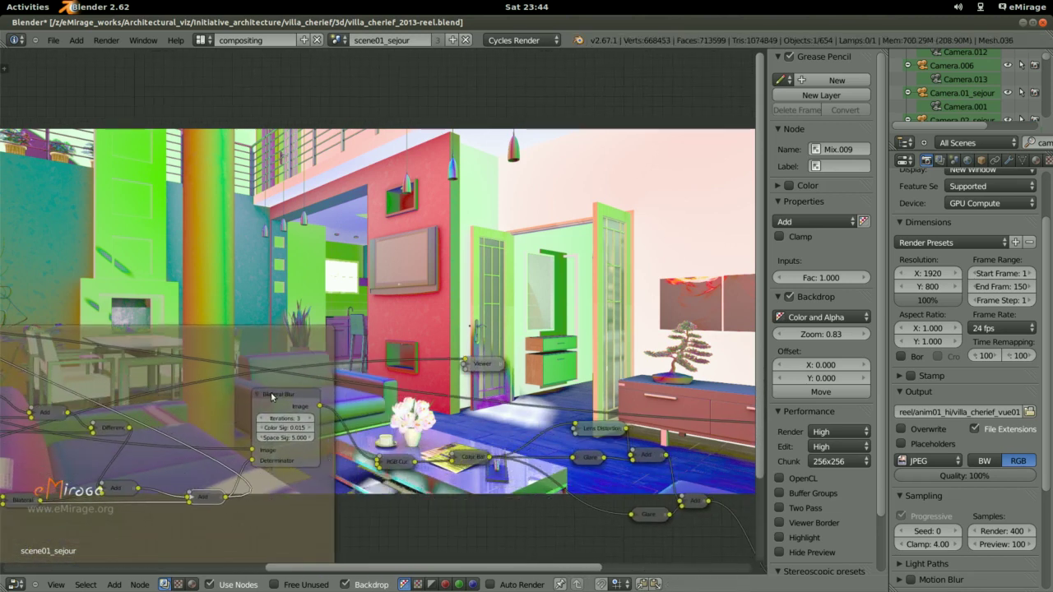
scroll(312, 394, up, 1)
click(292, 404)
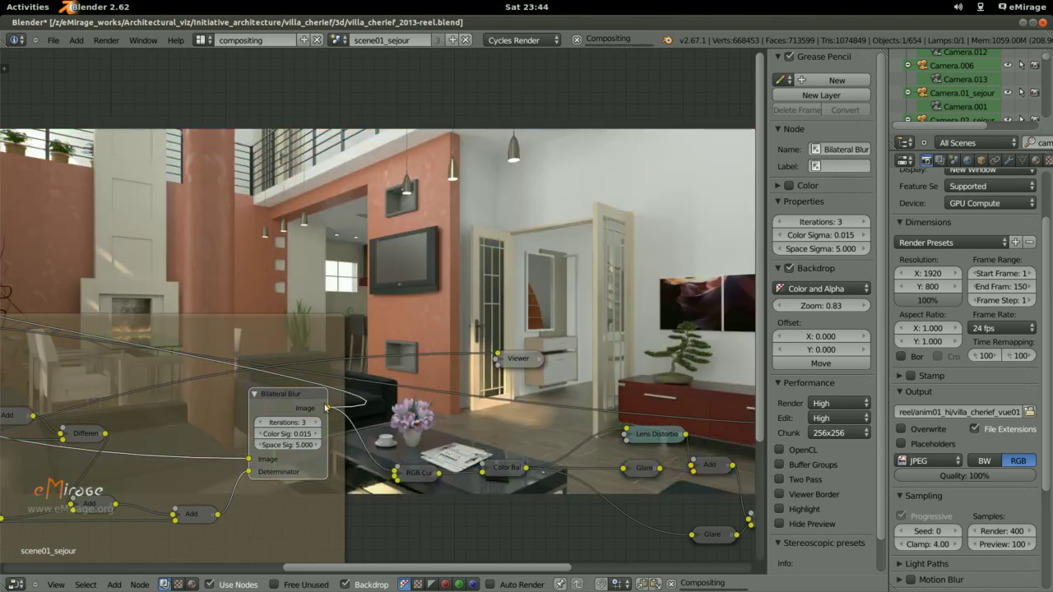
Mute and unmute Bilateral Blur, inspect Color Balance, and shift Lens Distortion slightly left.
key(m)
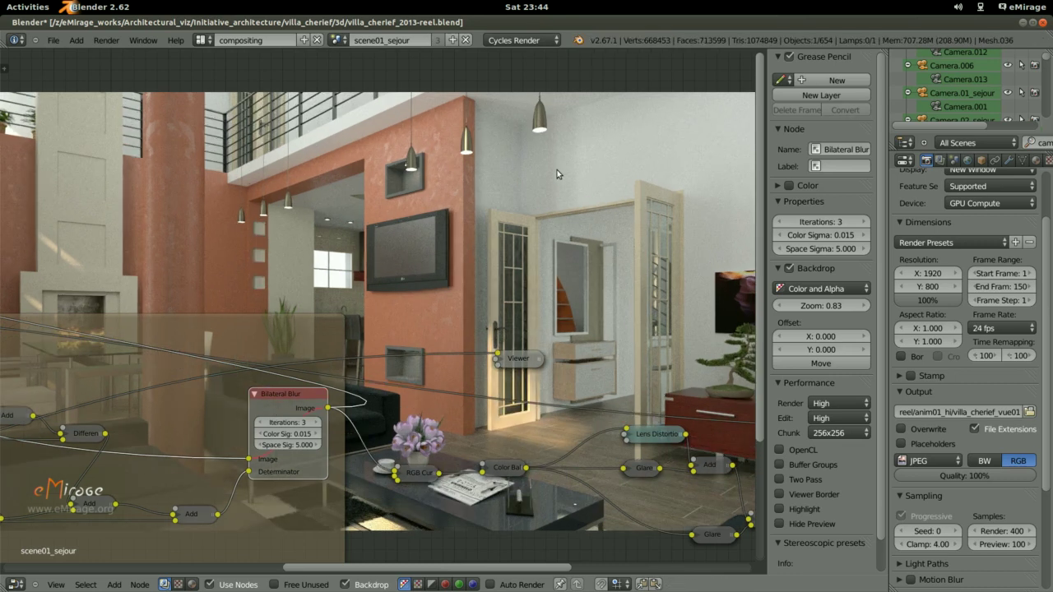
key(m)
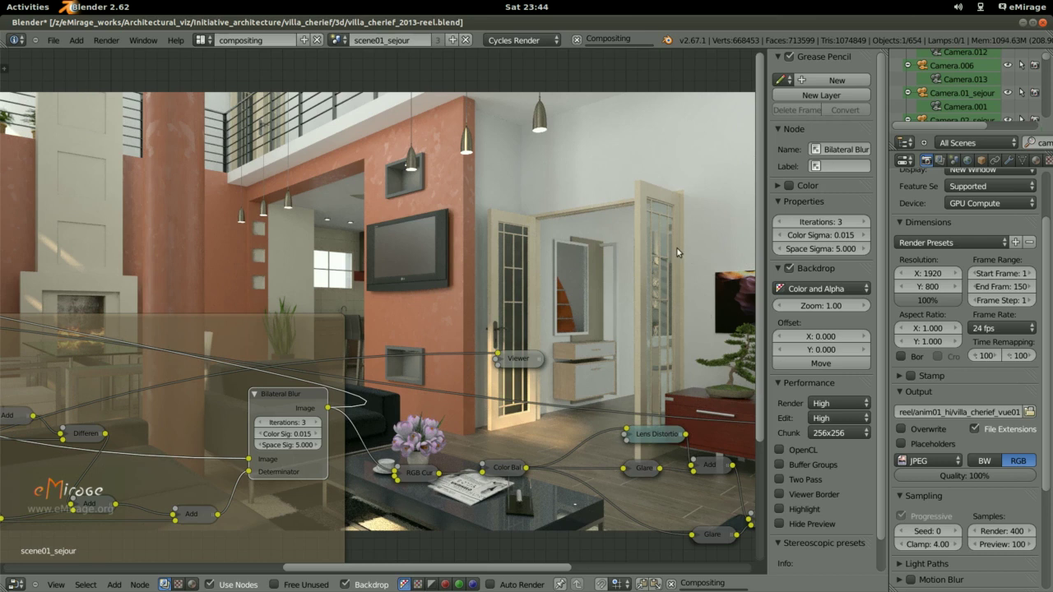
middle_drag(511, 415, 347, 333)
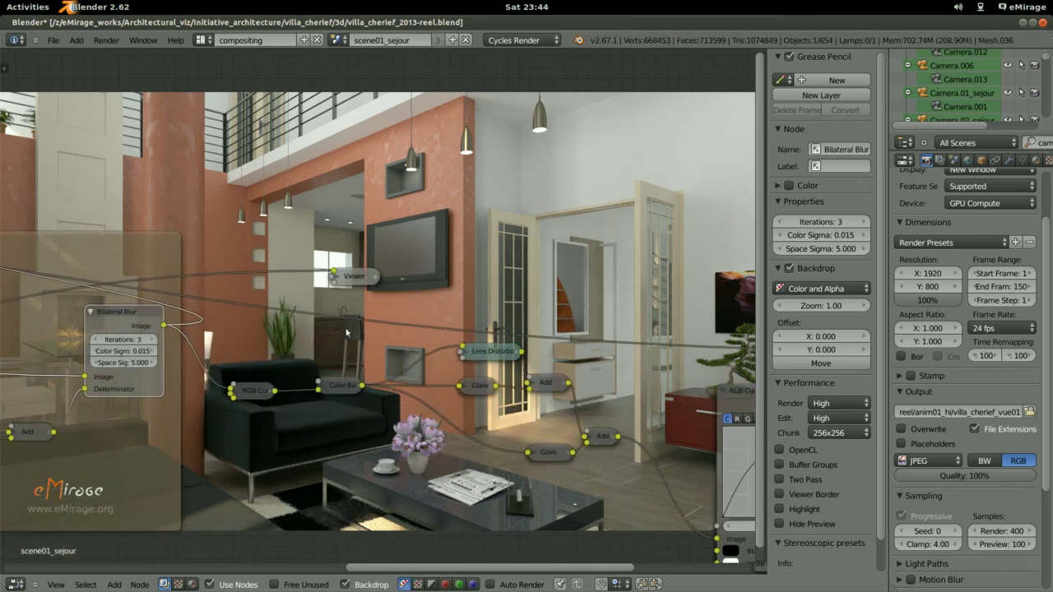
click(250, 392)
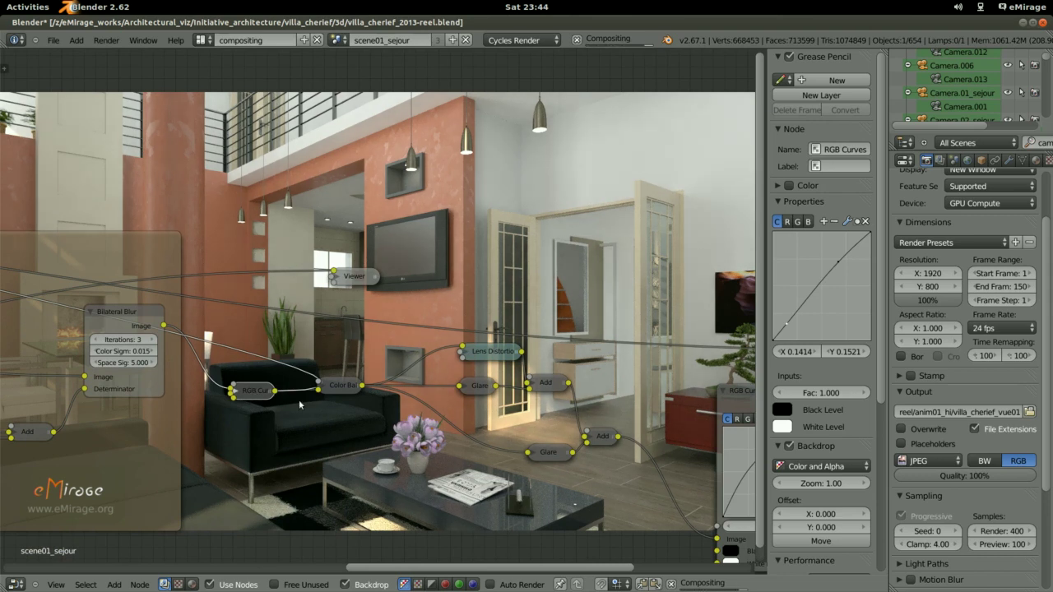
click(330, 392)
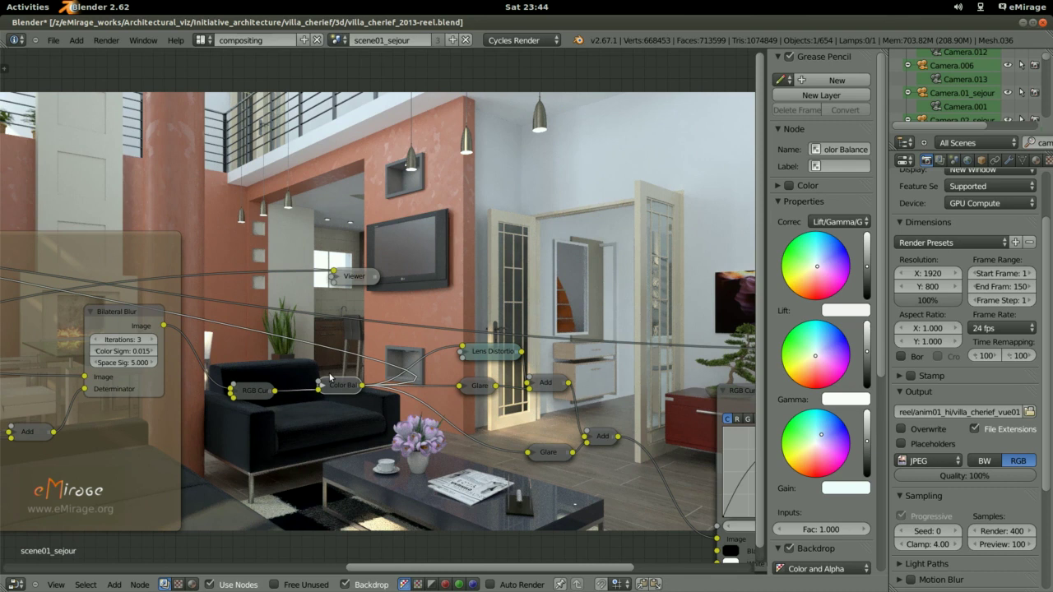
click(491, 353)
drag(491, 352, 442, 349)
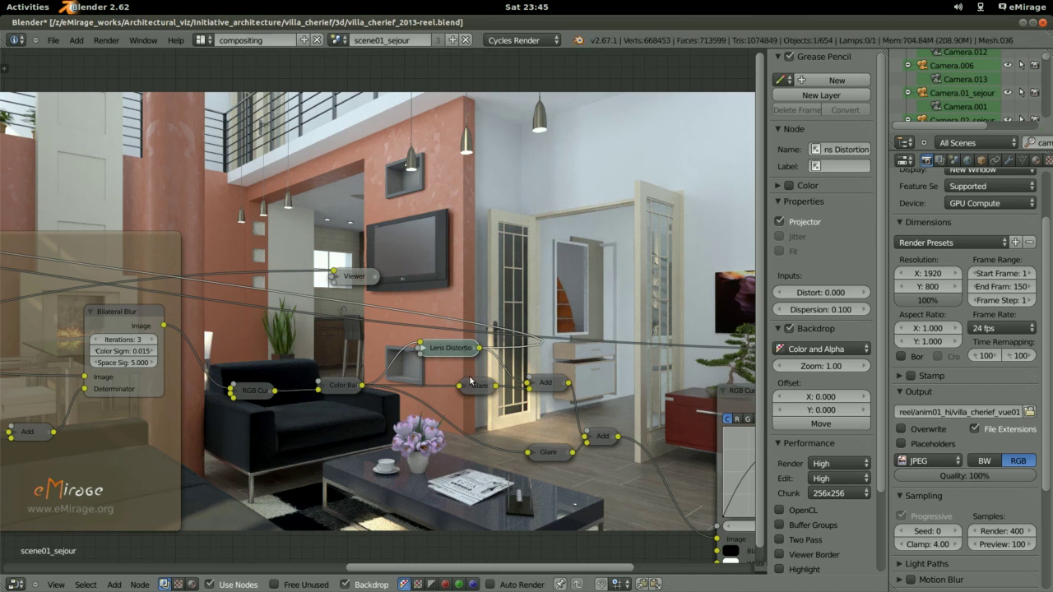
Inspect the Glare and Add node settings, then hide the sidebar and pan to the tree's output end.
middle_drag(473, 384, 326, 416)
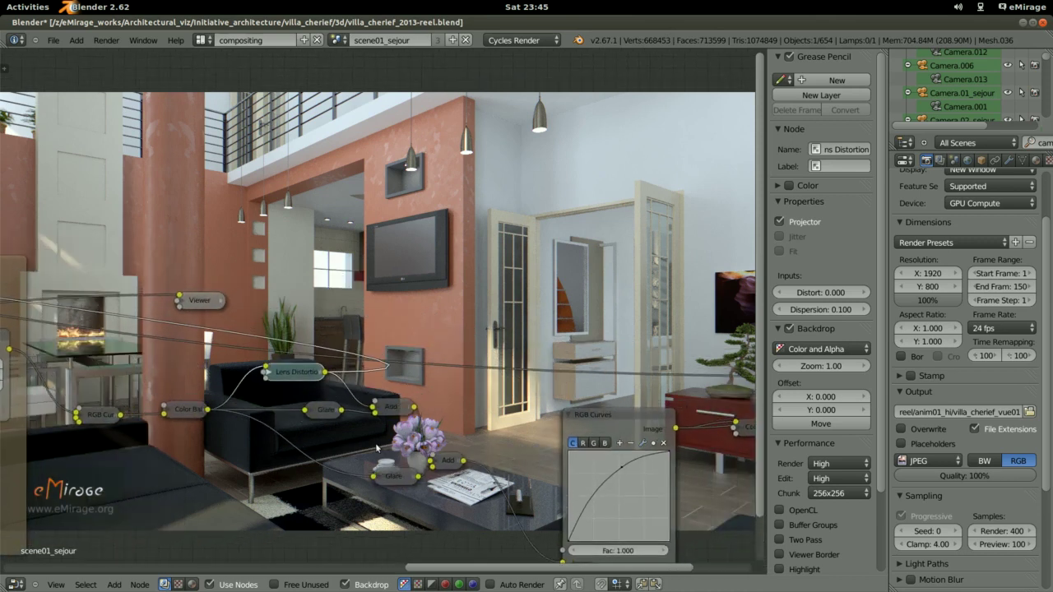
click(326, 416)
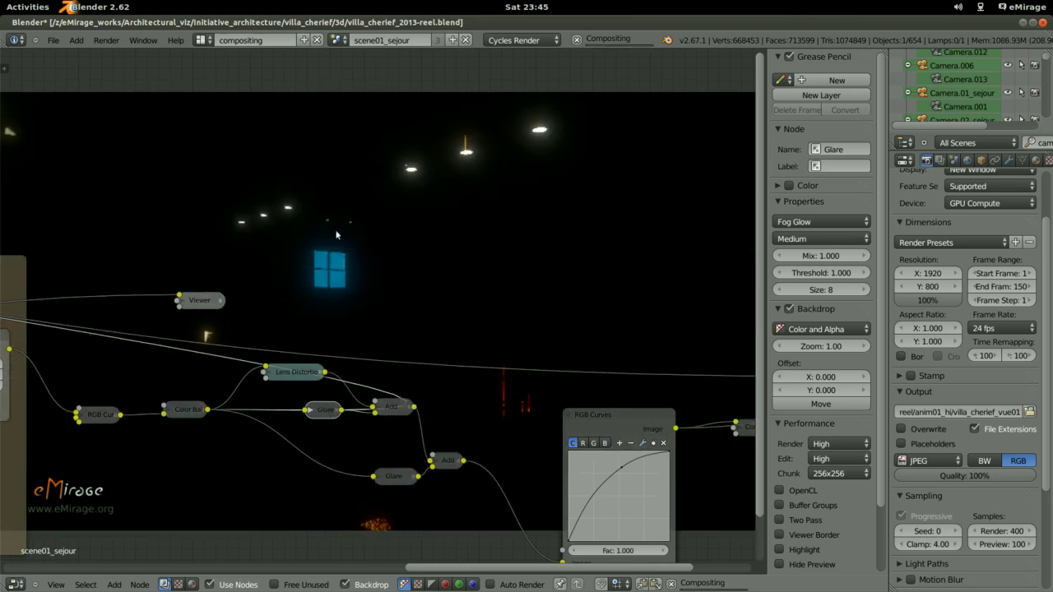
click(391, 407)
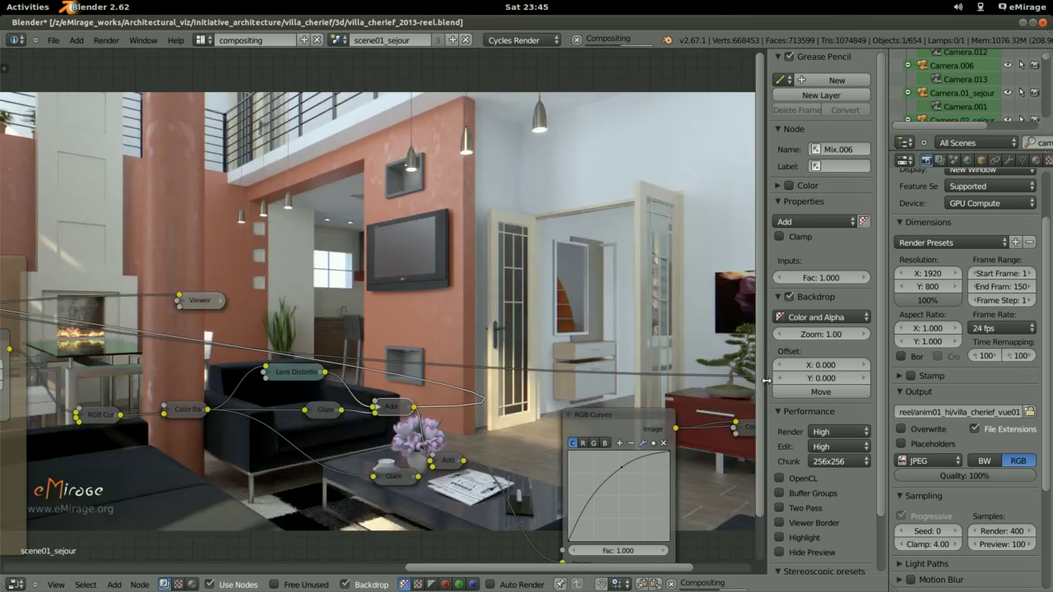
drag(766, 381, 877, 381)
middle_drag(486, 449, 321, 329)
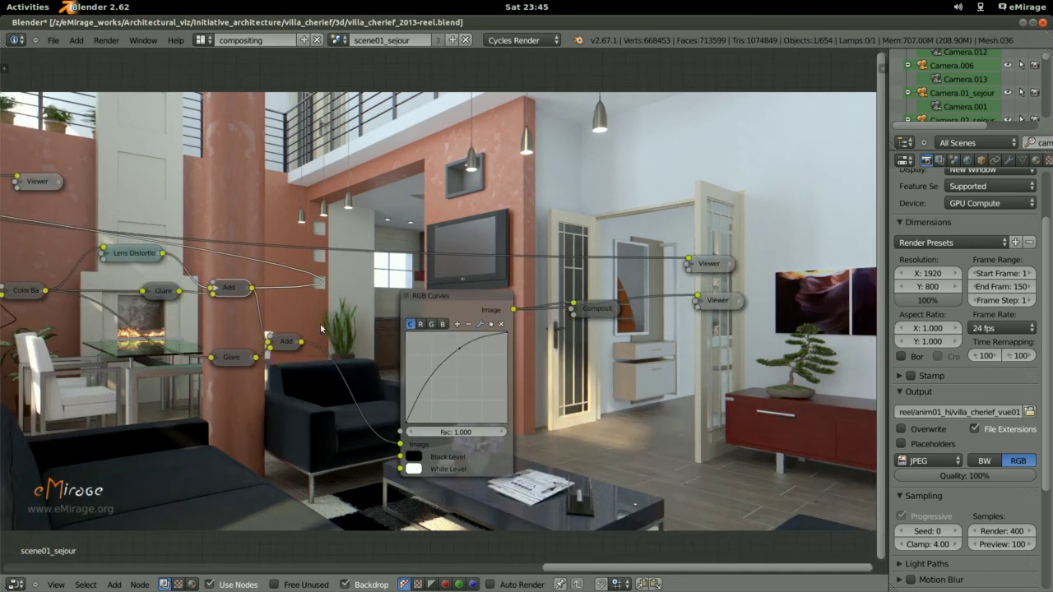
Reconnect the lower Add node into RGB Curves and move RGB Curves down and left.
click(233, 361)
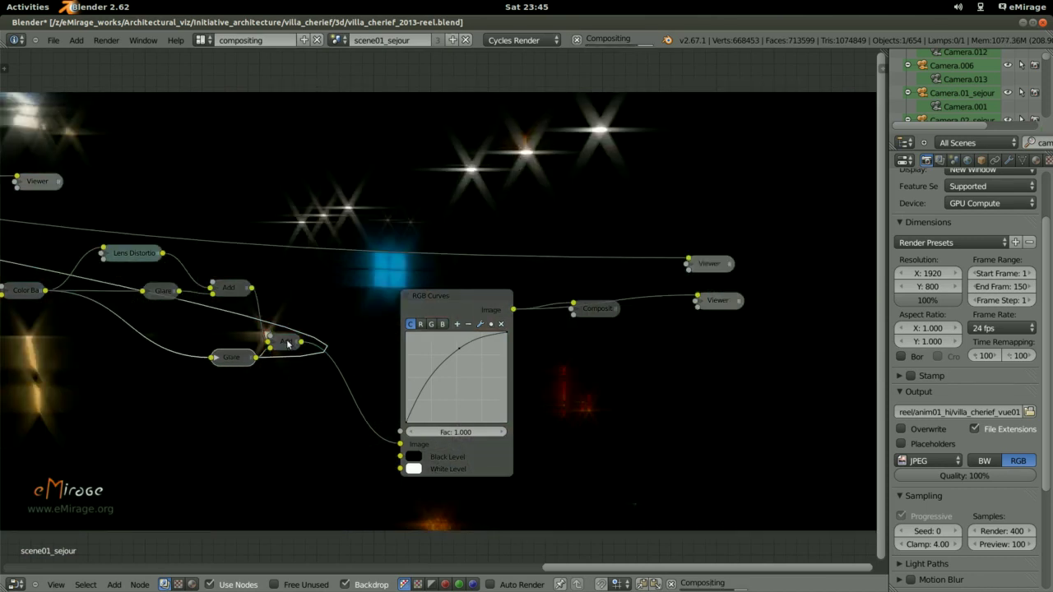
click(288, 344)
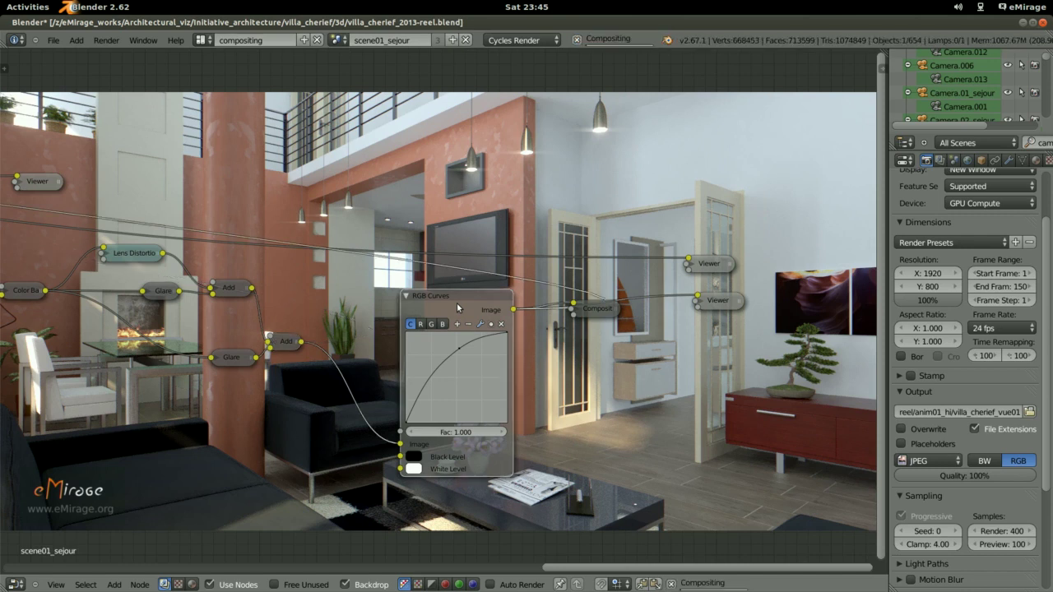
drag(458, 308, 417, 360)
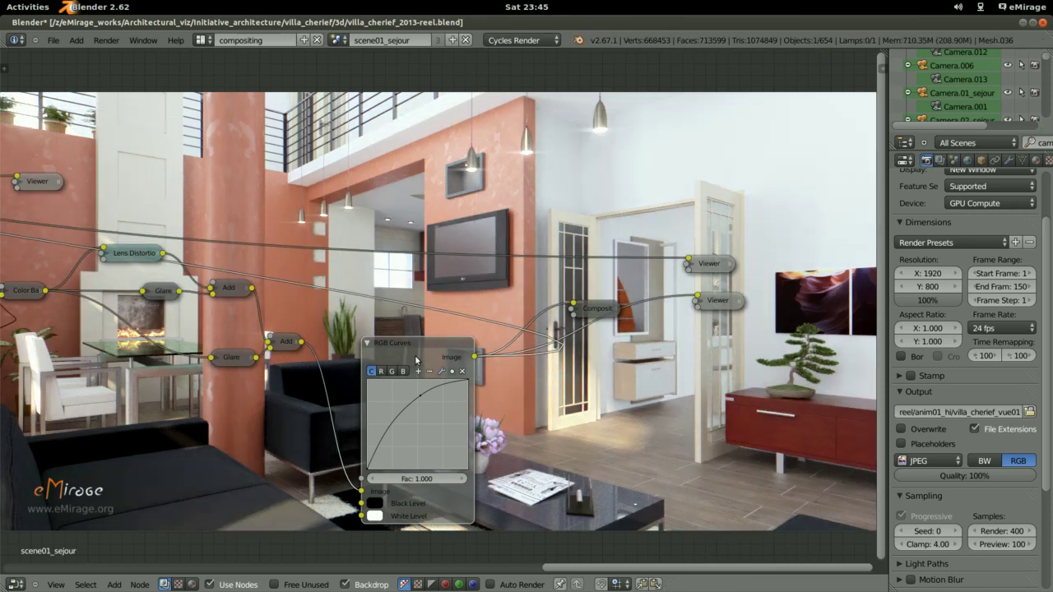
Refresh the backdrop from the Viewer node and move the lower Viewer out of the way.
middle_drag(682, 400, 556, 414)
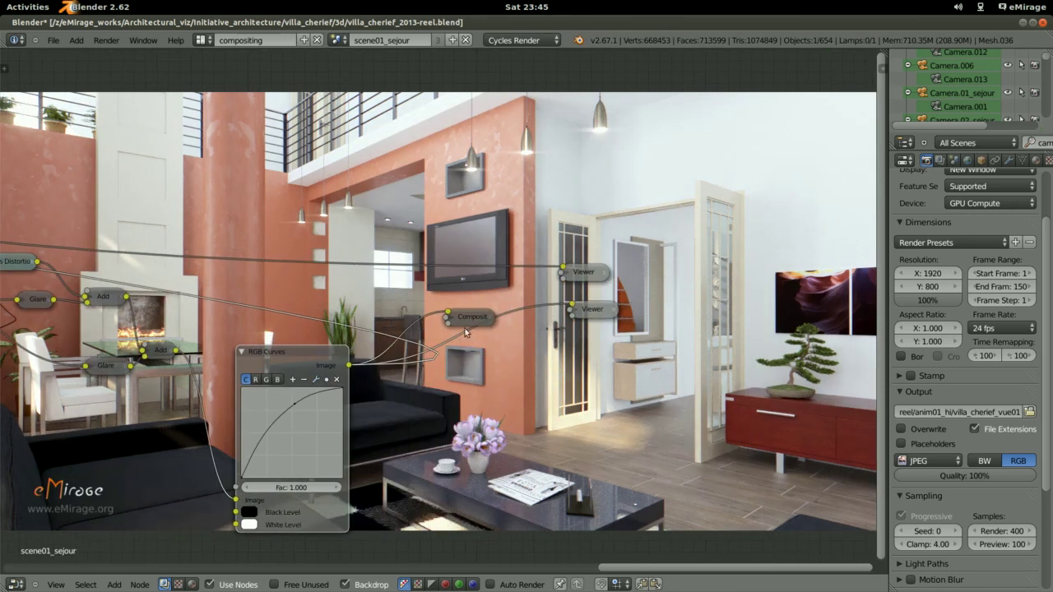
scroll(320, 362, down, 2)
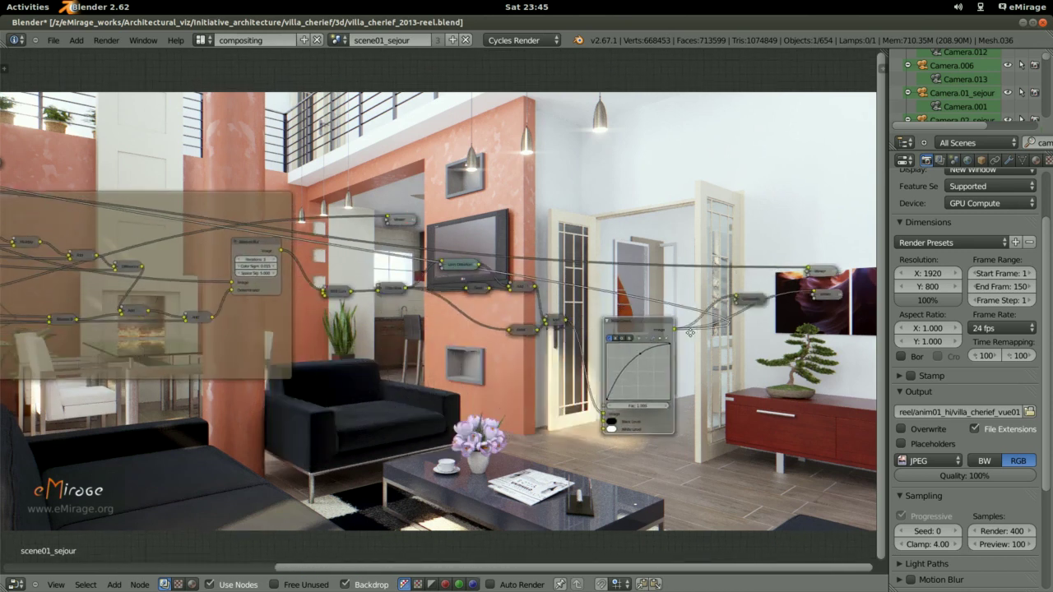
middle_drag(336, 366, 516, 354)
scroll(661, 291, up, 2)
click(661, 291)
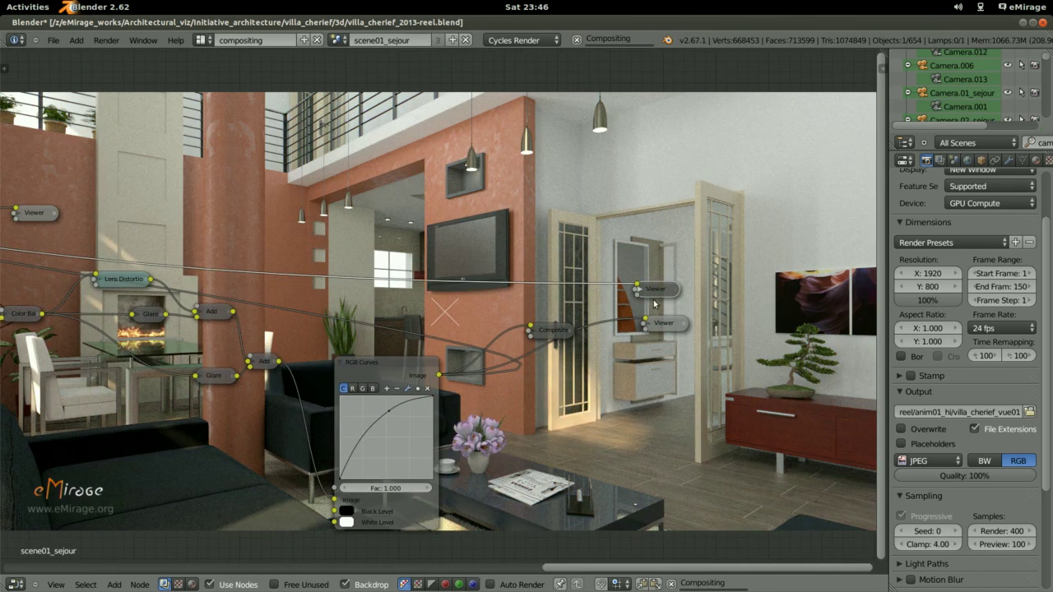
middle_drag(655, 307, 538, 345)
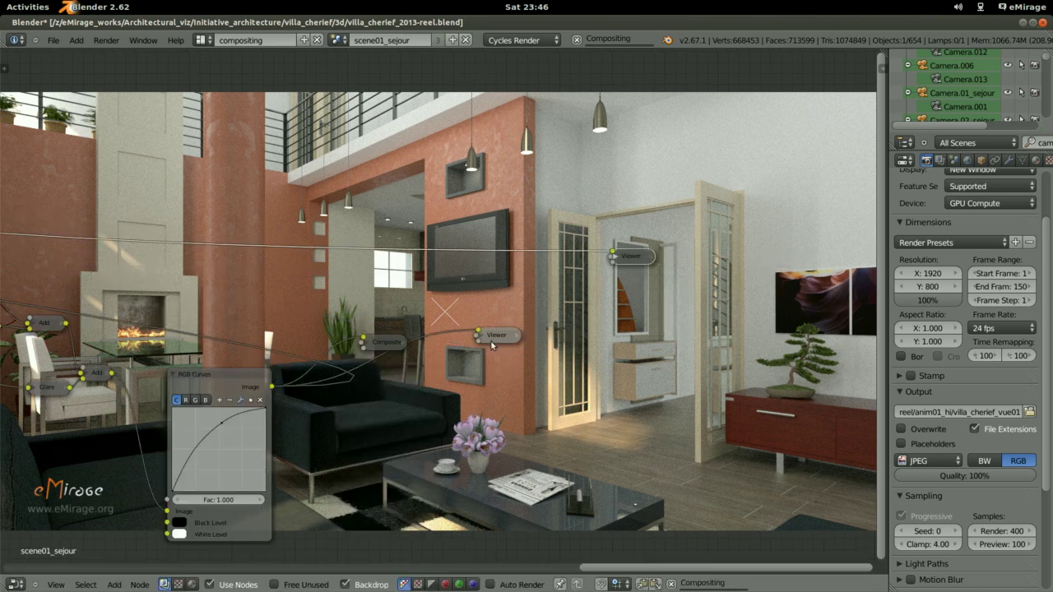
drag(494, 345, 671, 358)
Add a Split Viewer node from the Output category and place it in the tree.
key(shift+a)
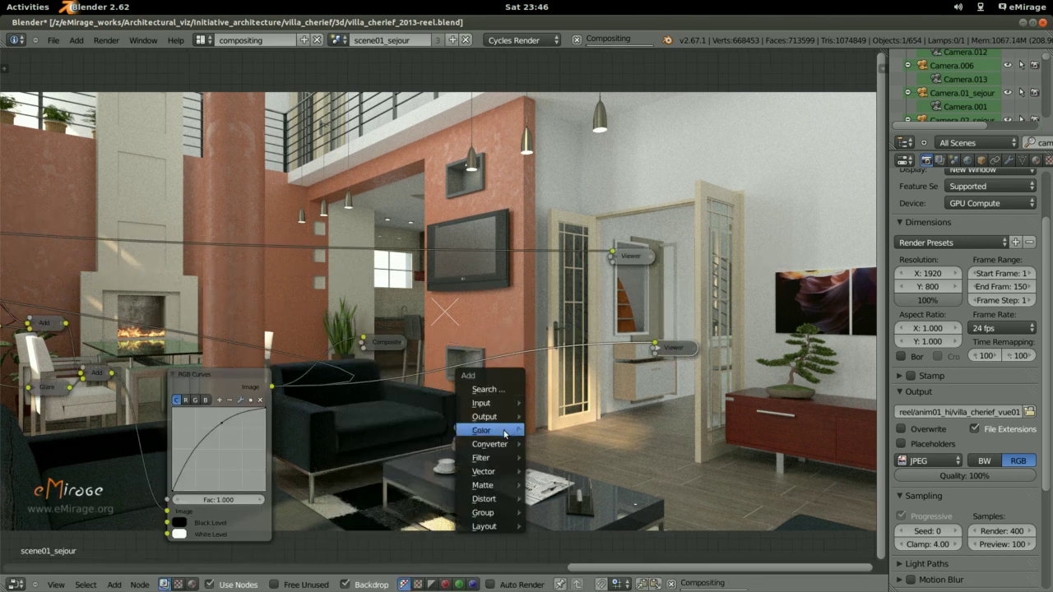
click(504, 389)
text(c)
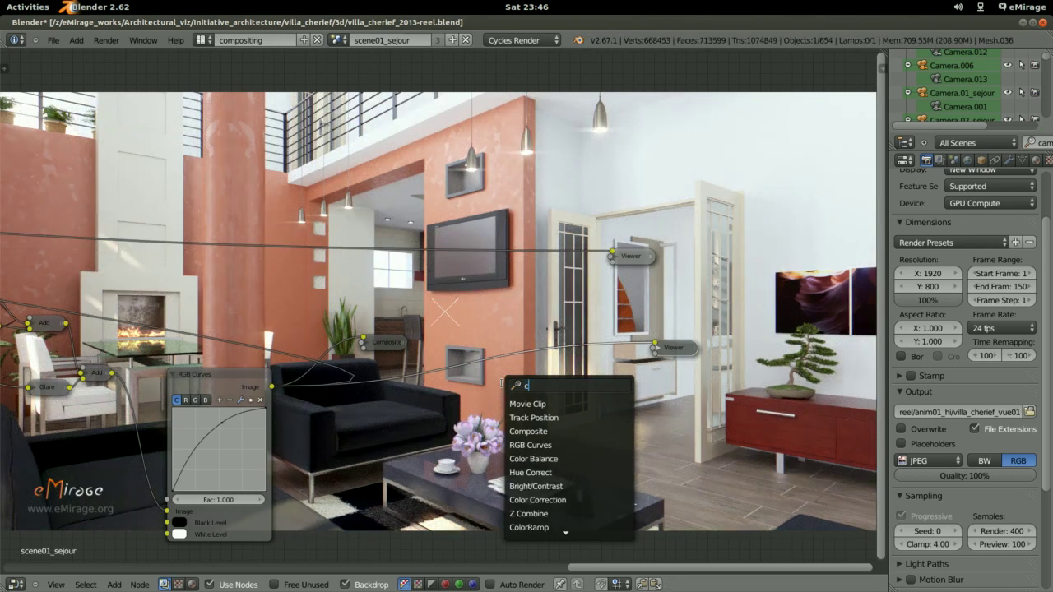
text(om)
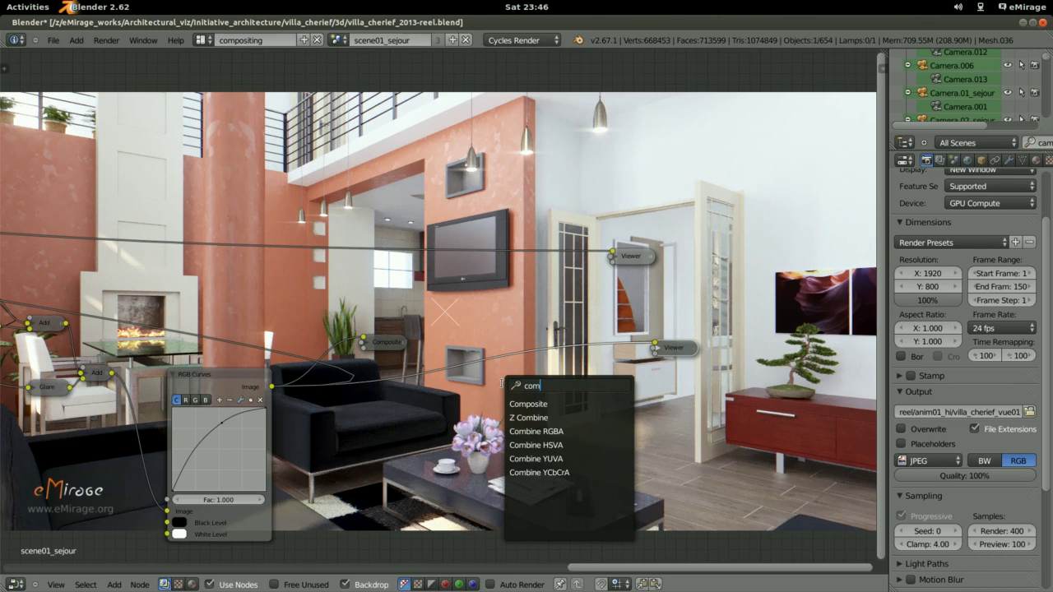
key(shift+a)
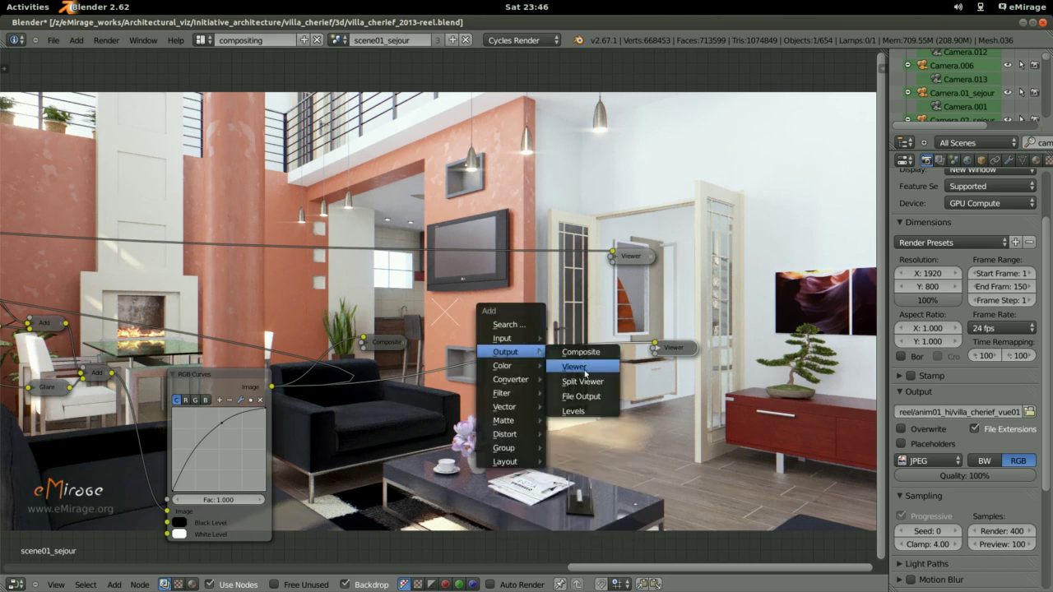
click(583, 381)
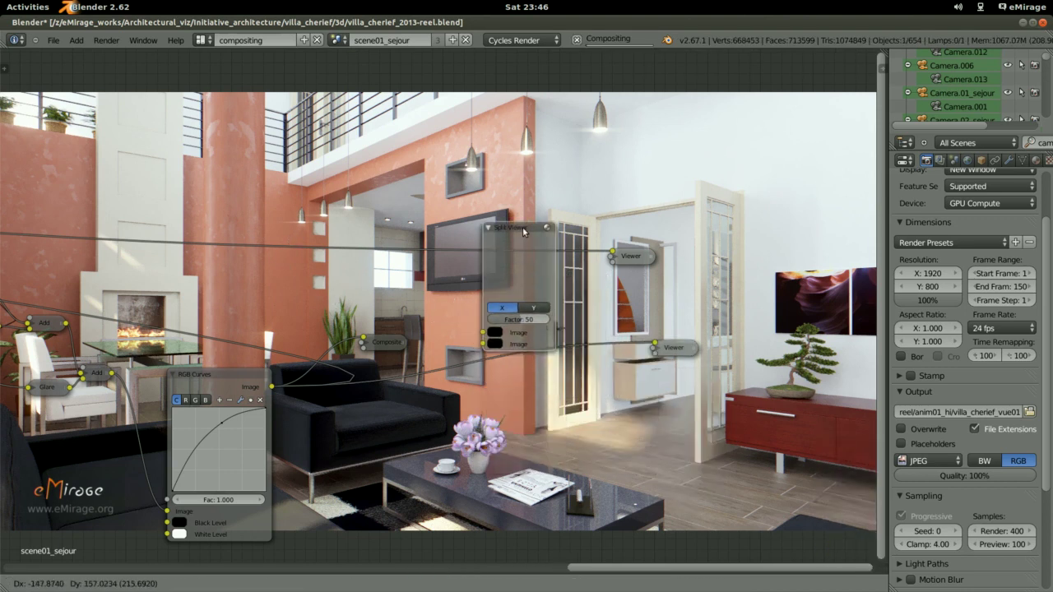
click(489, 281)
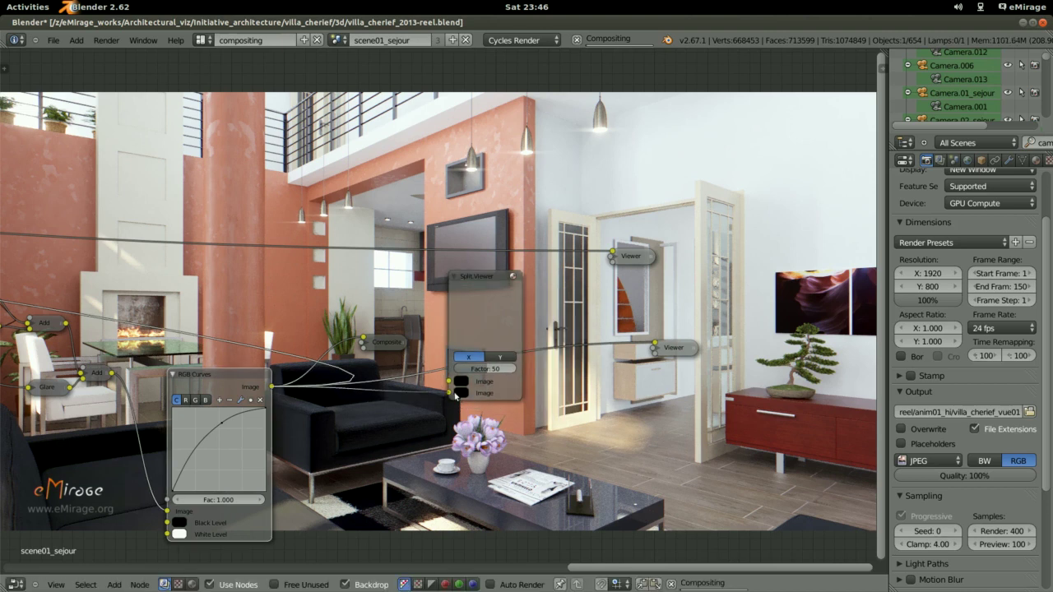
Feed the RGB Curves result and the original image into the Split Viewer's two inputs.
drag(272, 387, 450, 392)
drag(482, 304, 556, 323)
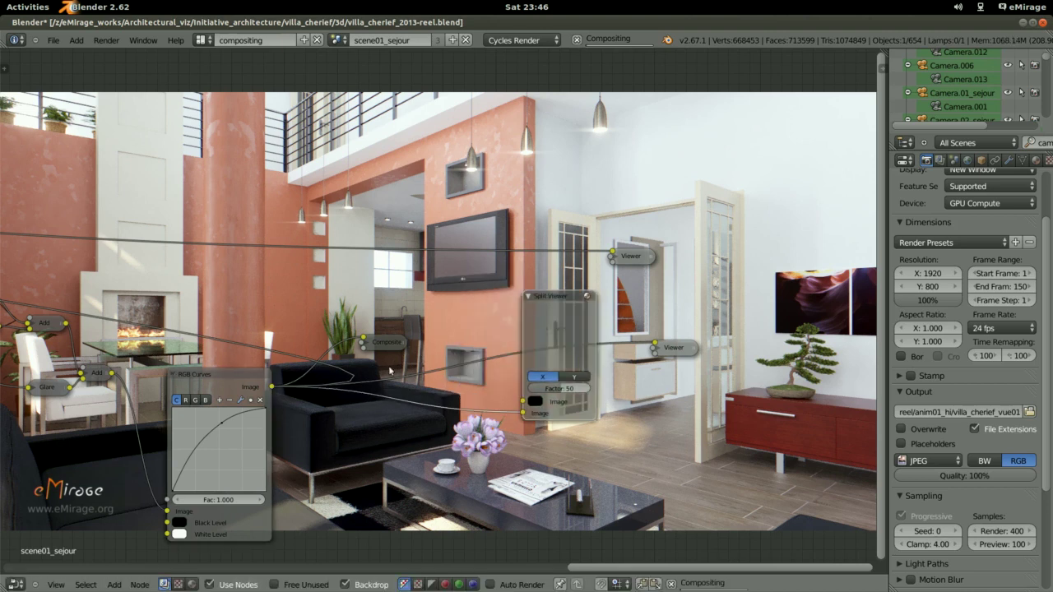
scroll(424, 358, down, 3)
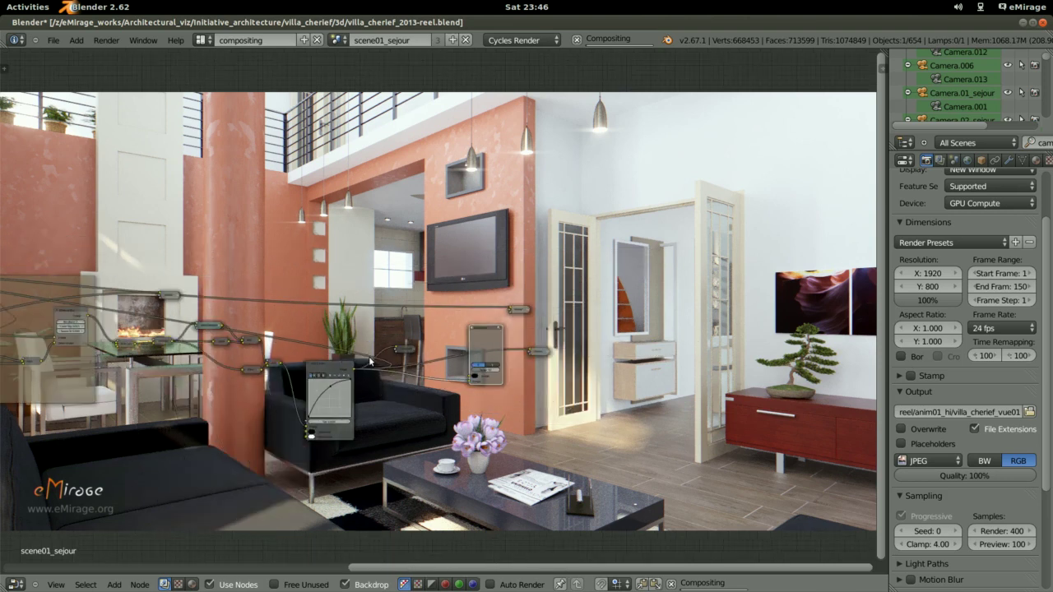
middle_drag(370, 360, 524, 349)
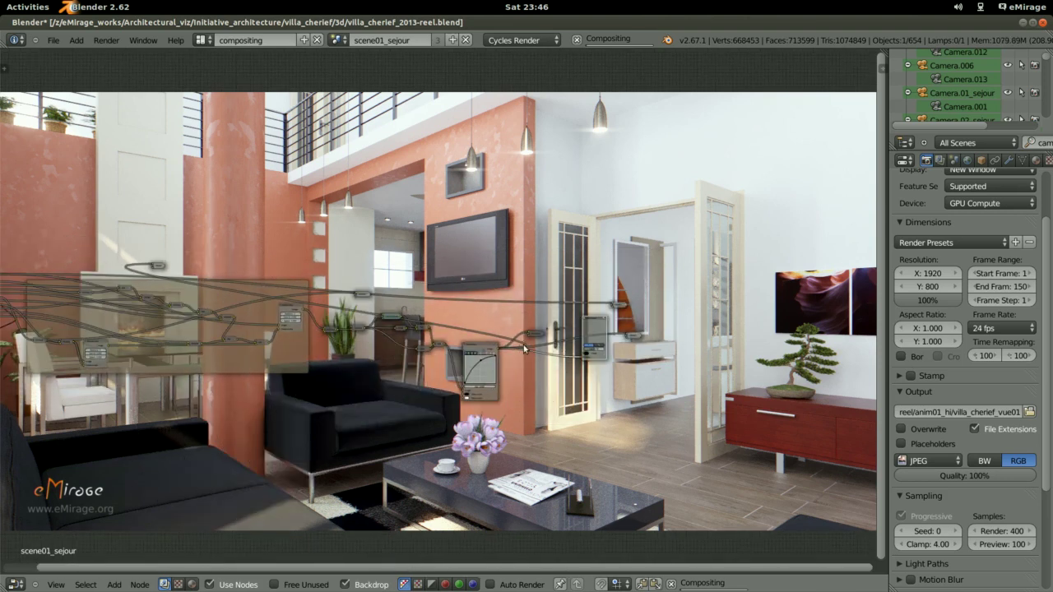
scroll(304, 312, down, 1)
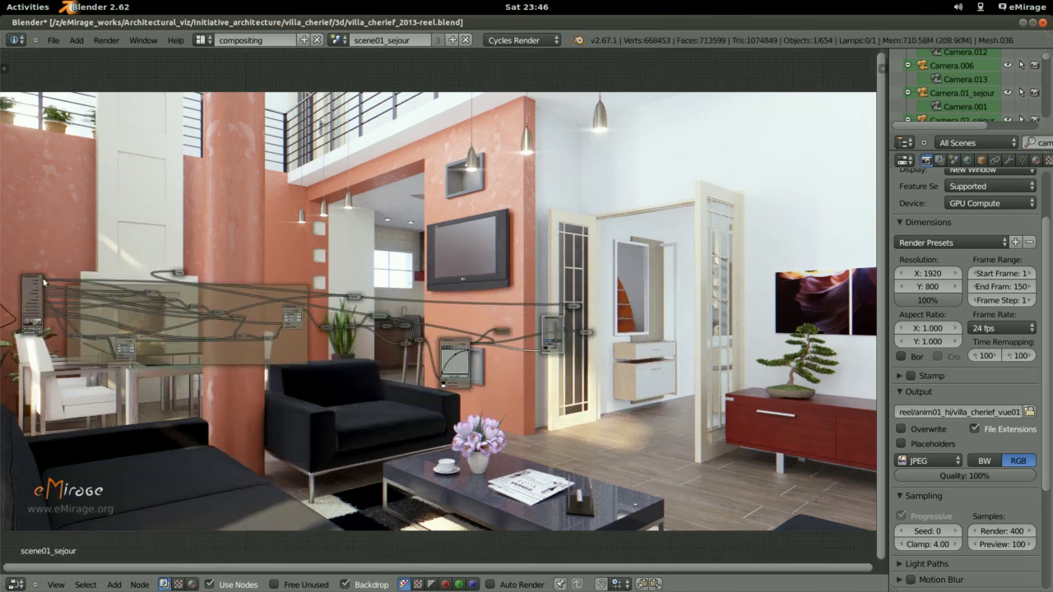
drag(44, 282, 558, 312)
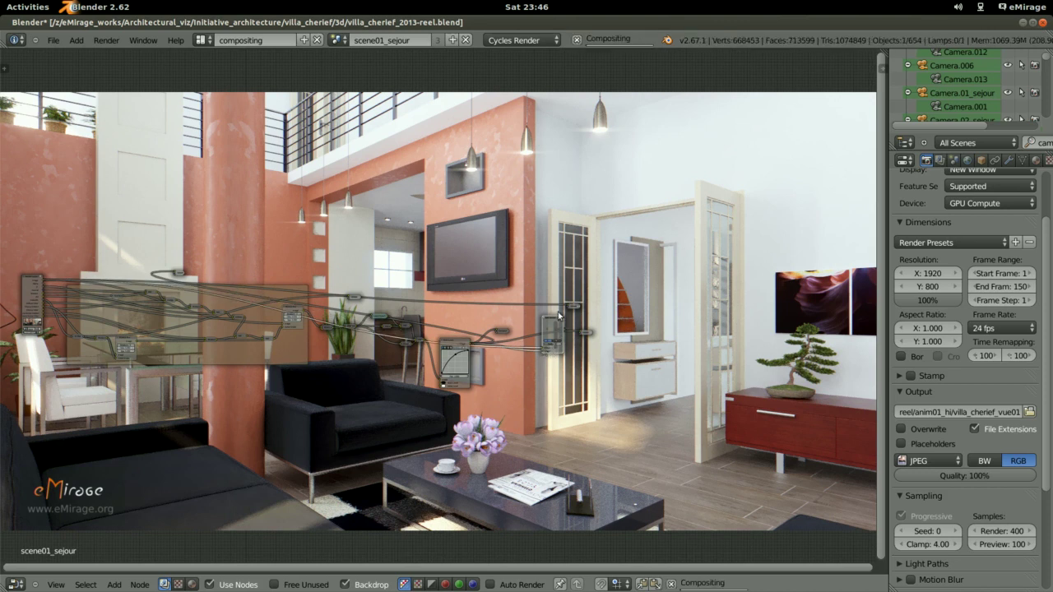
scroll(556, 333, up, 2)
scroll(555, 333, up, 2)
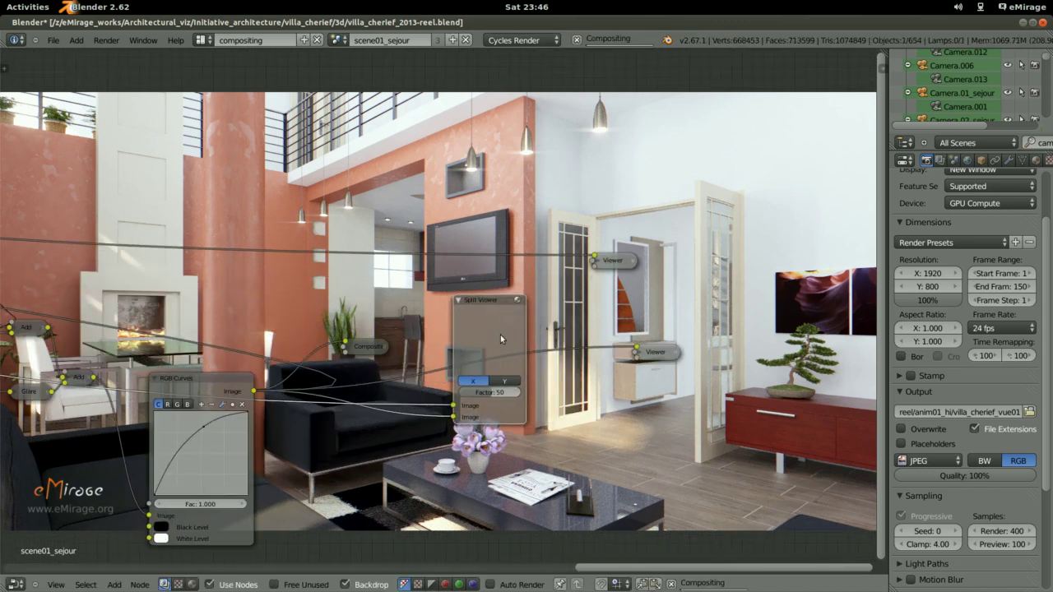
Set the Split Viewer below the lower Viewer and adjust its split factor.
drag(500, 335, 465, 312)
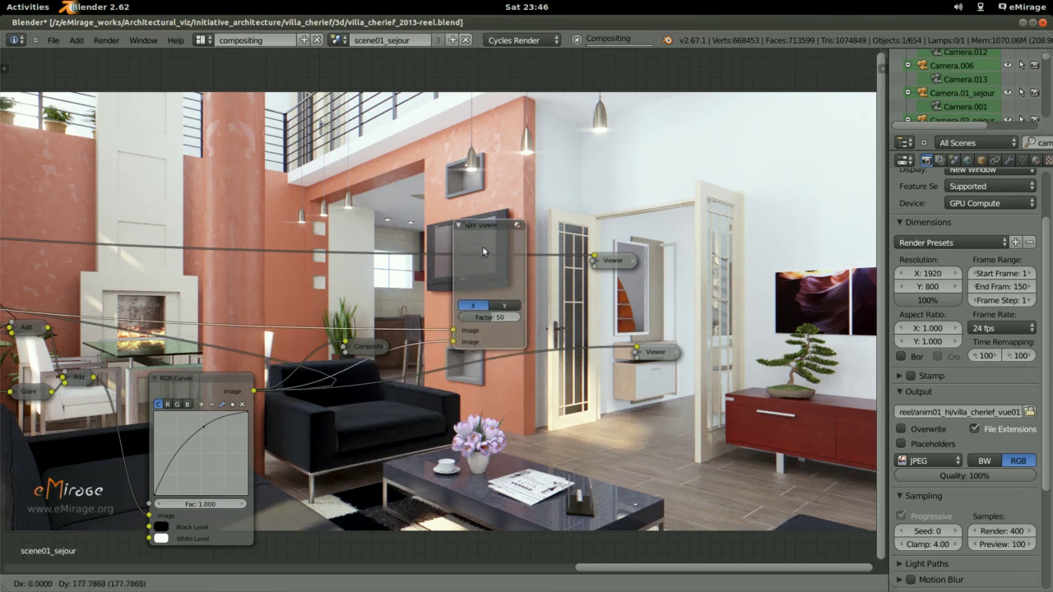
drag(478, 282, 498, 242)
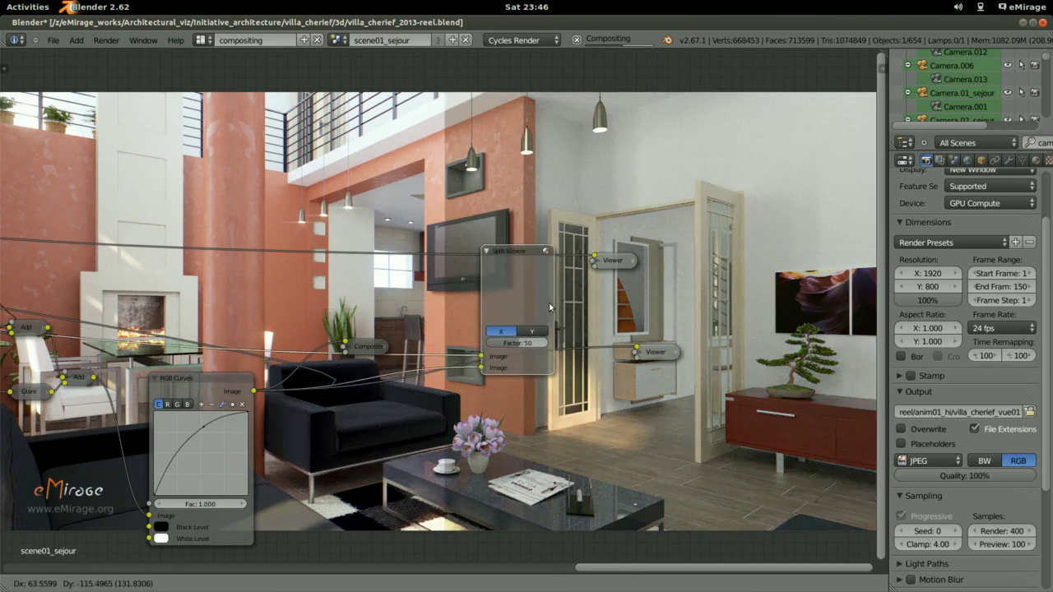
drag(499, 242, 576, 386)
scroll(576, 387, up, 1)
middle_drag(576, 386, 568, 359)
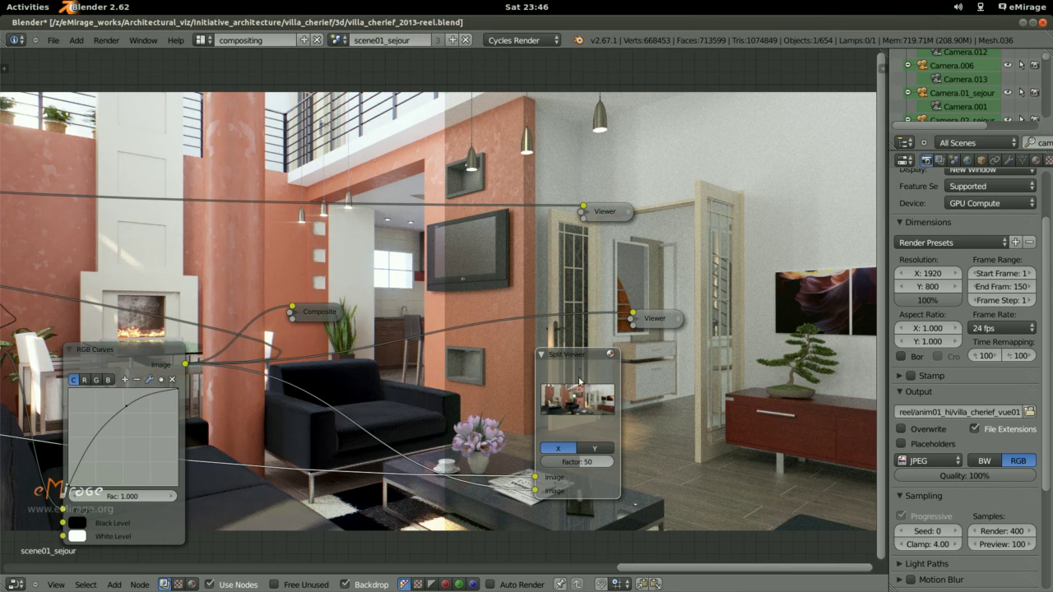
drag(580, 462, 589, 461)
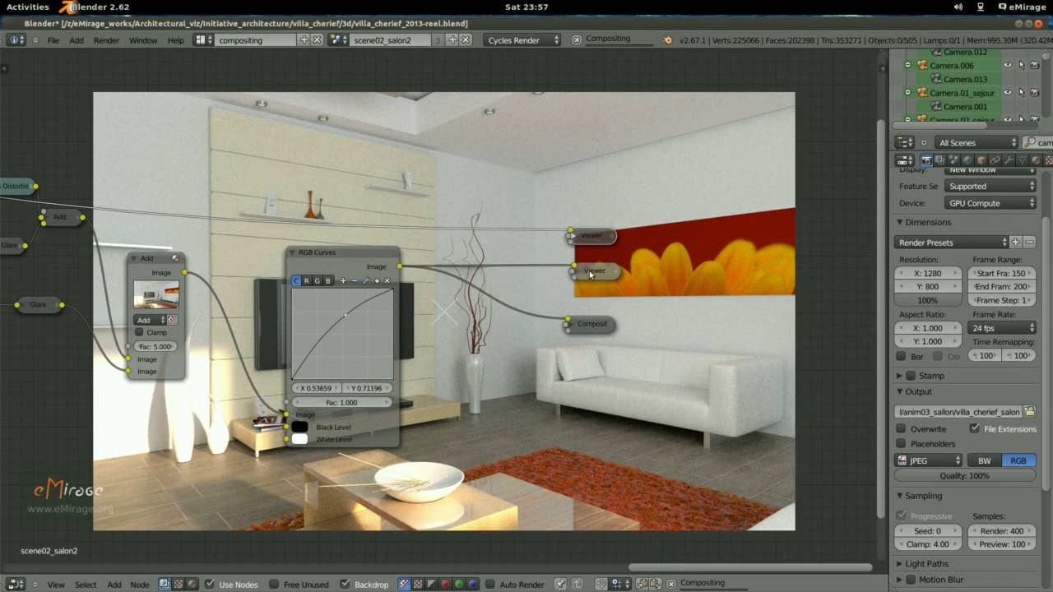
Switch the backdrop from the upper to the lower Viewer, then pan to the framed earlier nodes.
click(590, 275)
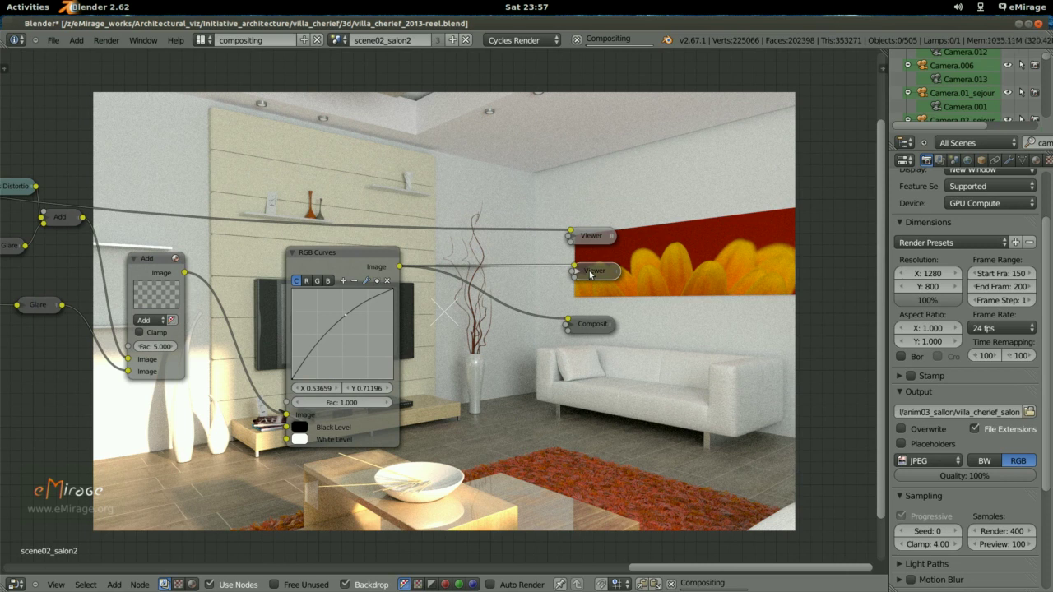
click(595, 238)
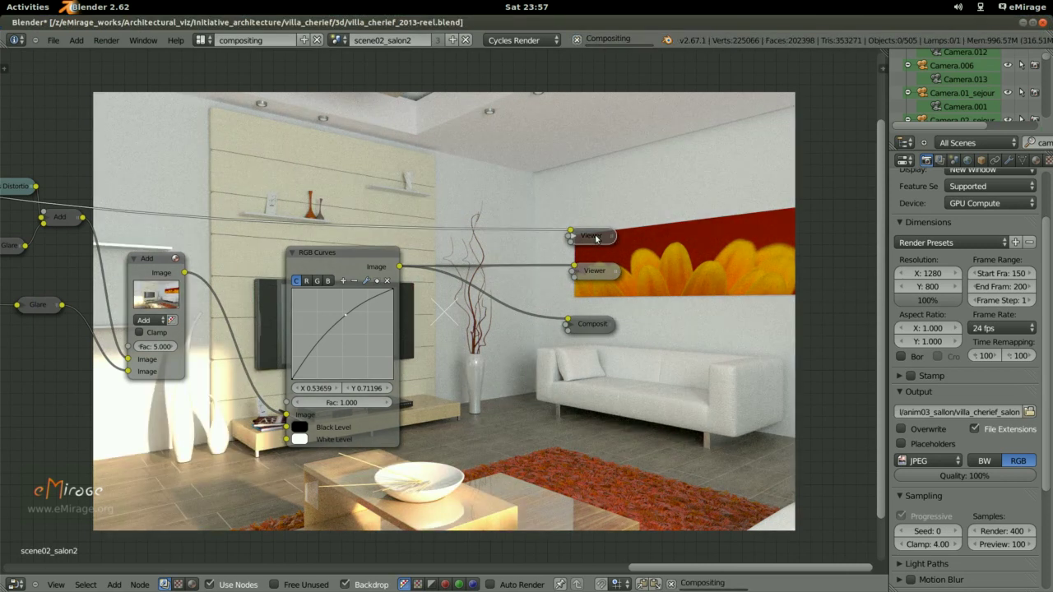
click(600, 276)
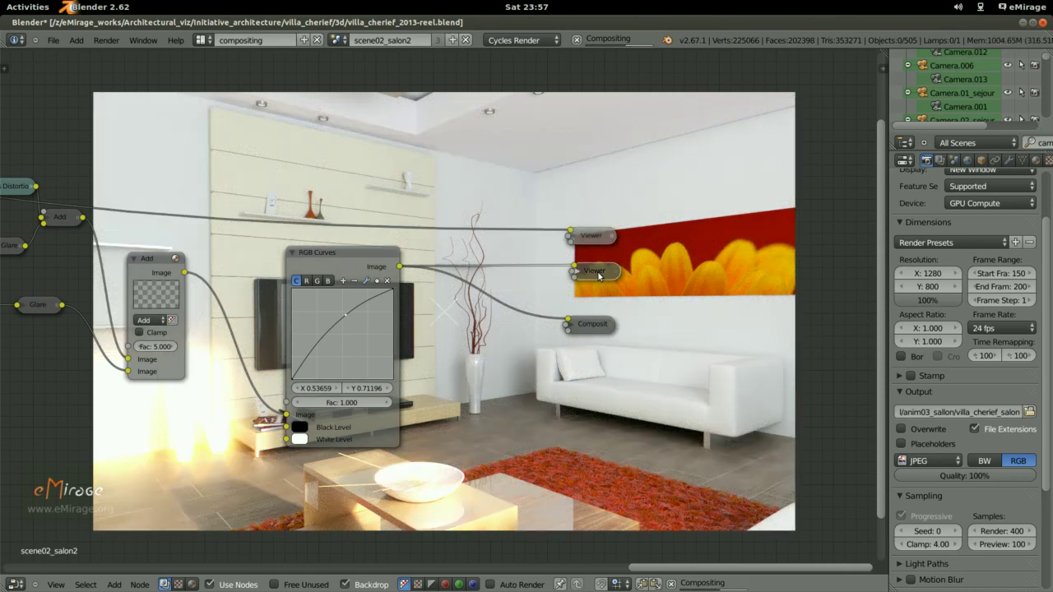
middle_drag(599, 276, 416, 295)
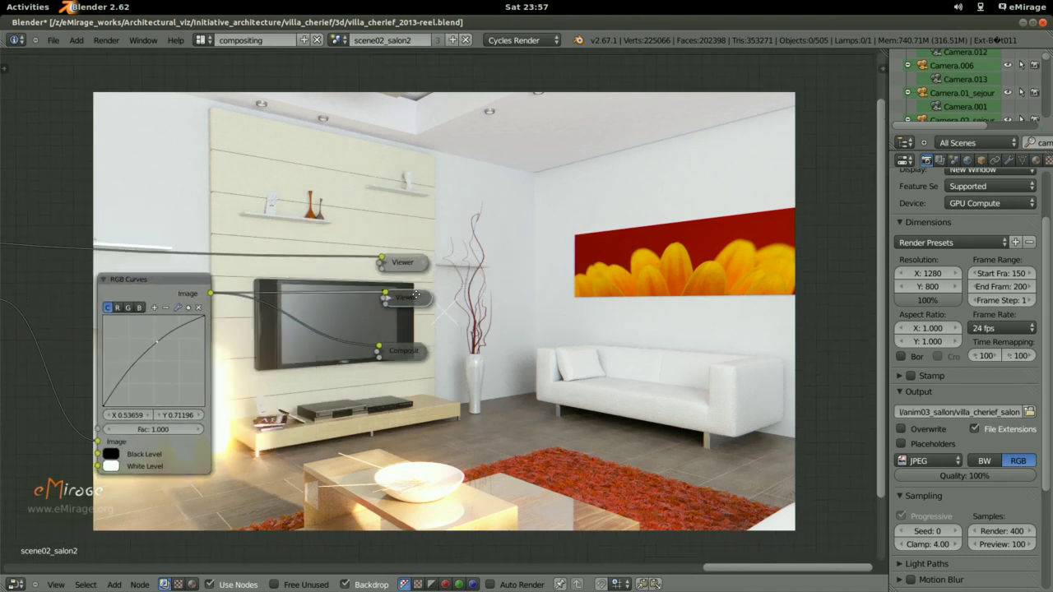
mouse_move(193, 302)
middle_down()
mouse_move(411, 325)
mouse_move(289, 351)
middle_up()
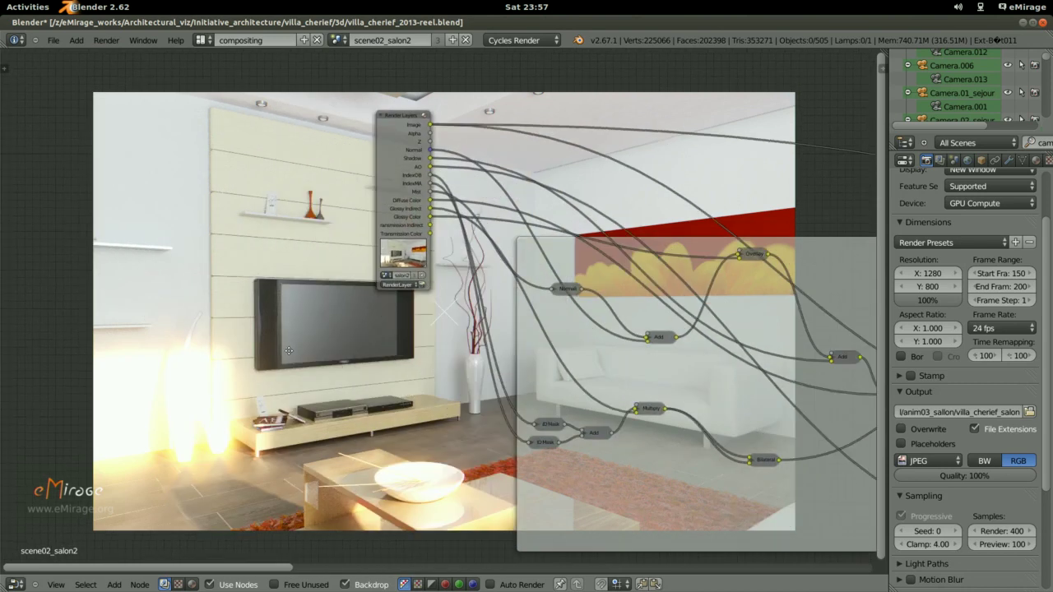
Preview the Render Layers output in the backdrop.
scroll(289, 352, up, 1)
middle_drag(288, 351, 163, 310)
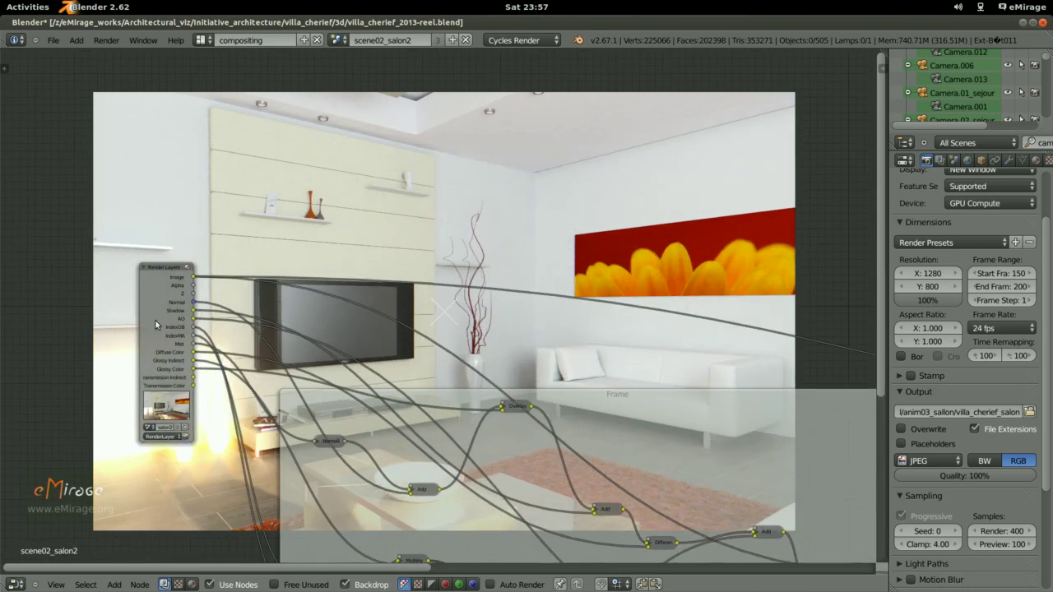
click(163, 310)
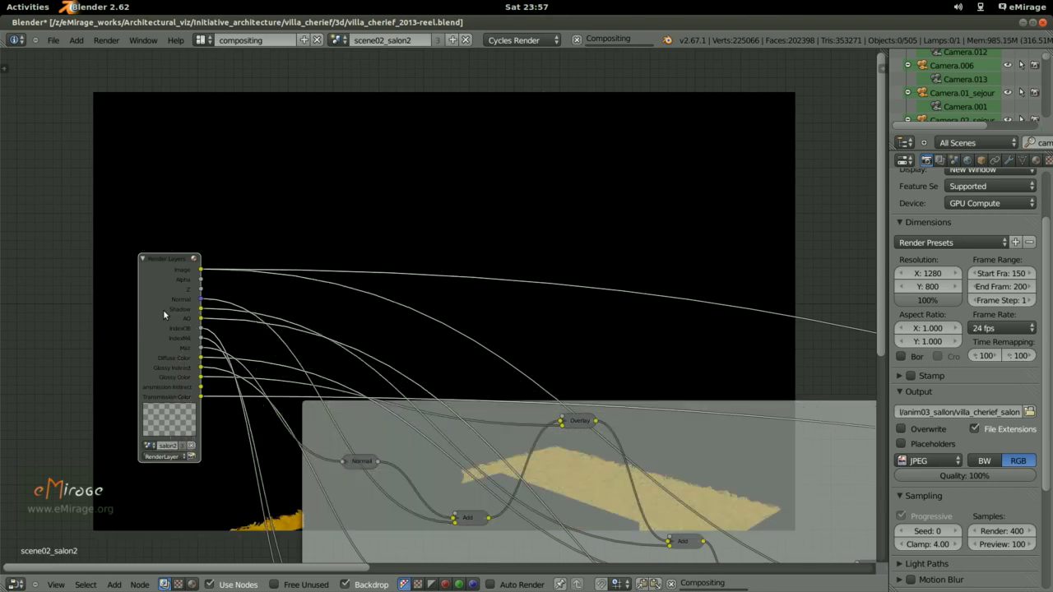
scroll(163, 310, down, 2)
scroll(346, 330, up, 2)
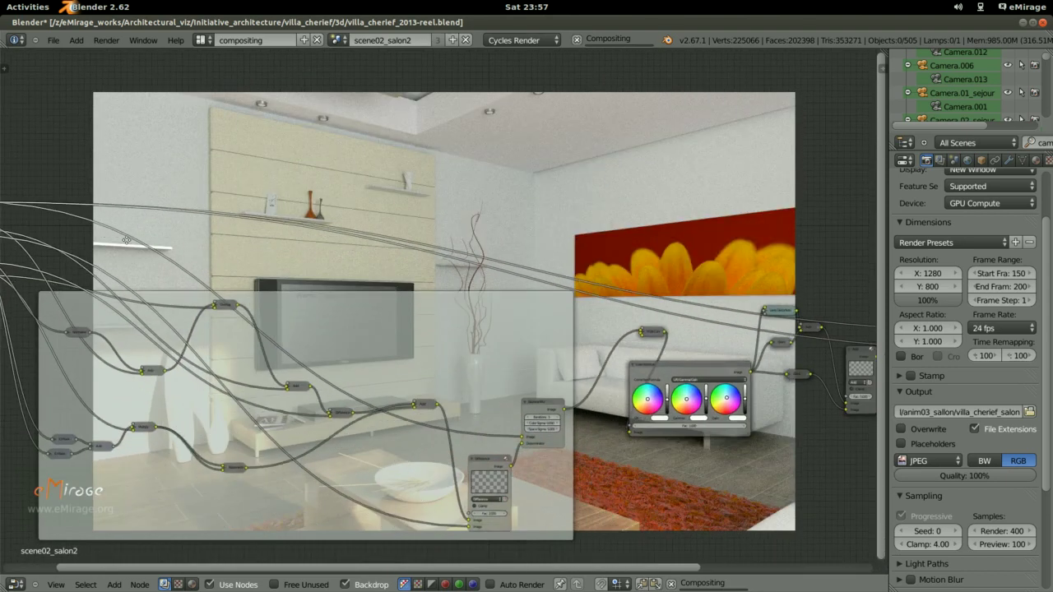
scroll(313, 317, up, 2)
scroll(280, 305, up, 1)
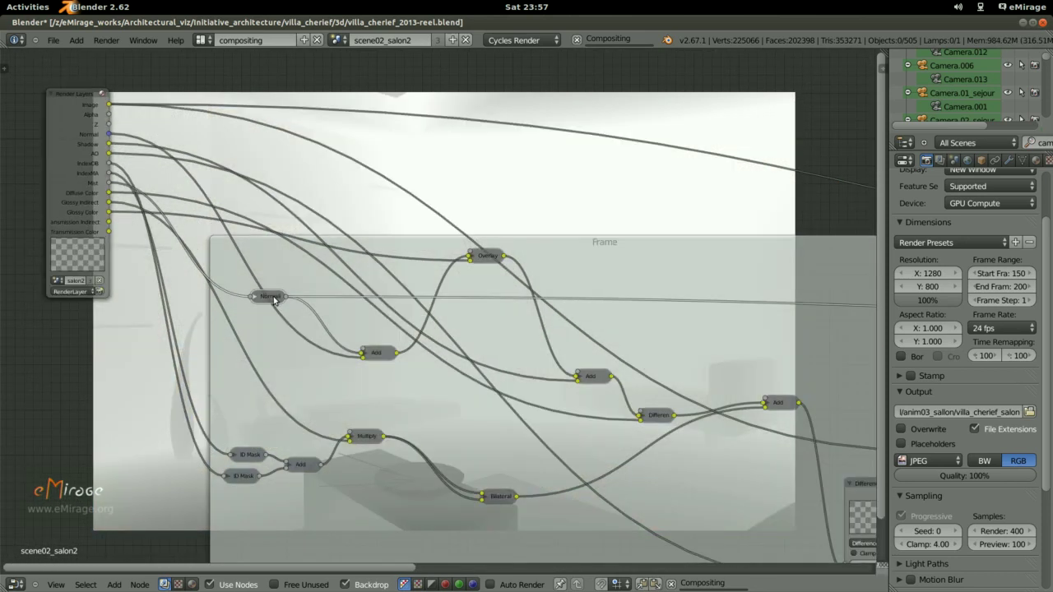
Preview the Overlay node and each successive Add node's result, moving toward the tree's end.
ctrl+shift+click(481, 257)
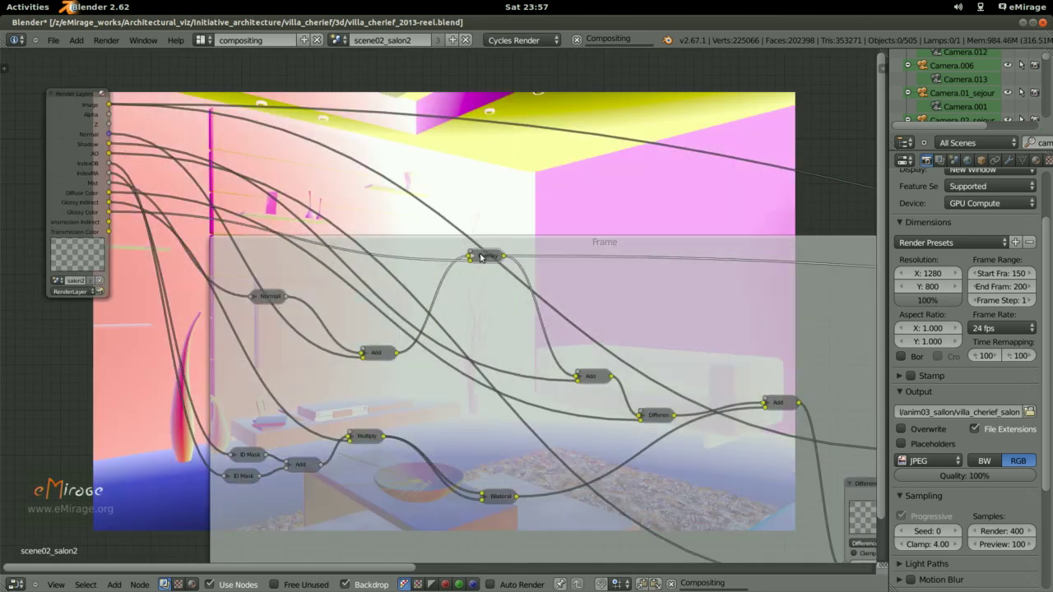
ctrl+shift+click(374, 352)
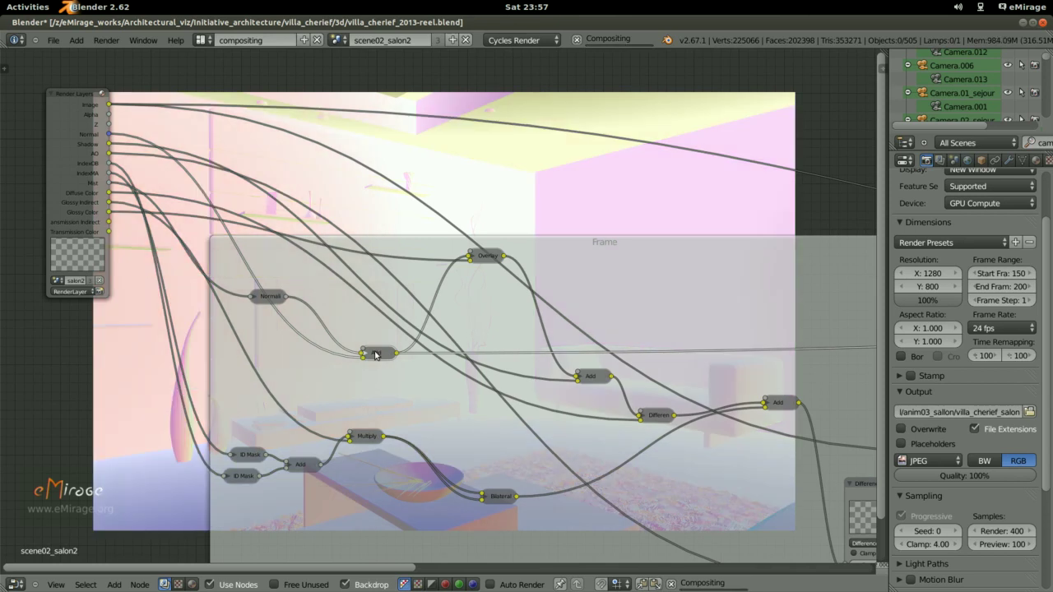
ctrl+shift+click(485, 257)
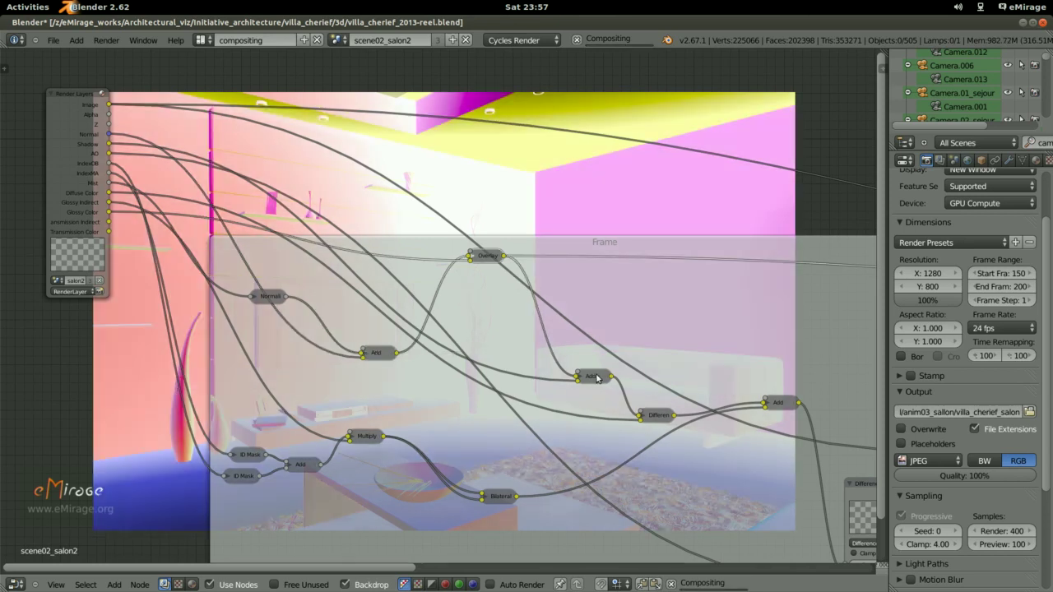
ctrl+shift+click(592, 377)
middle_drag(682, 445, 243, 431)
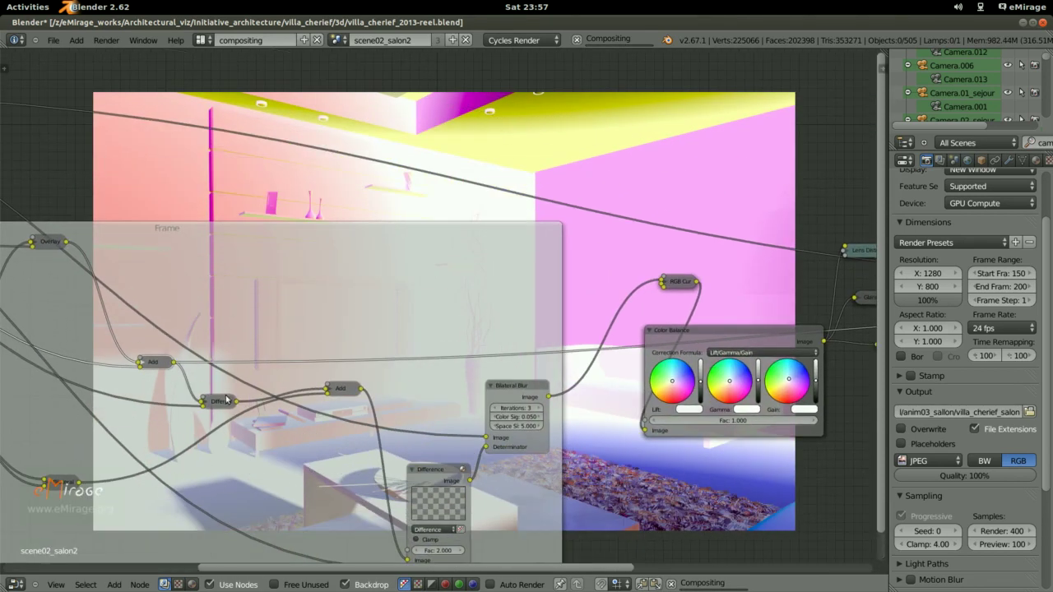
ctrl+shift+click(342, 390)
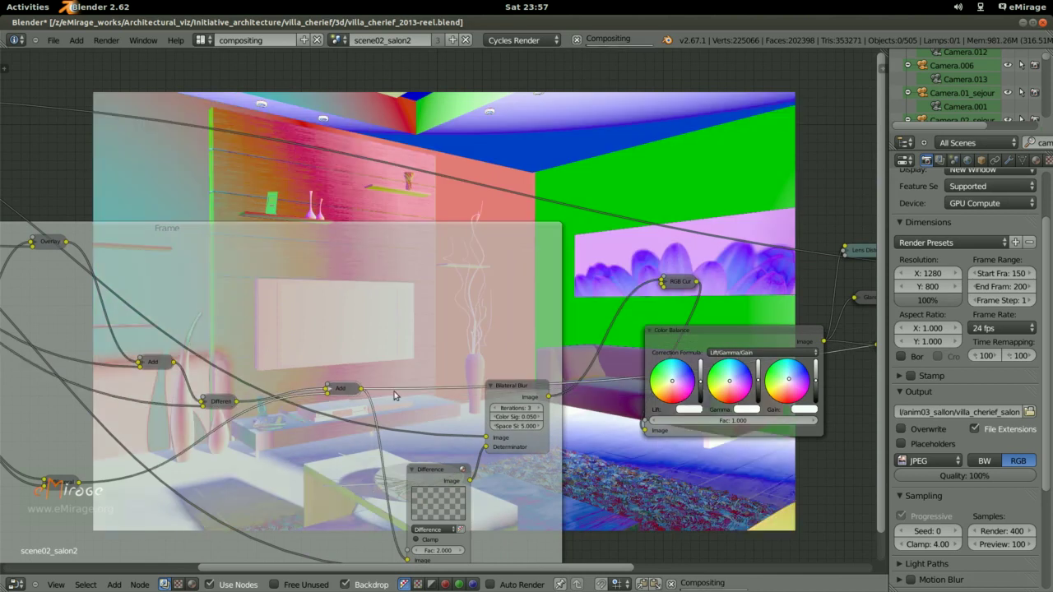
scroll(423, 394, down, 2)
scroll(423, 394, down, 2)
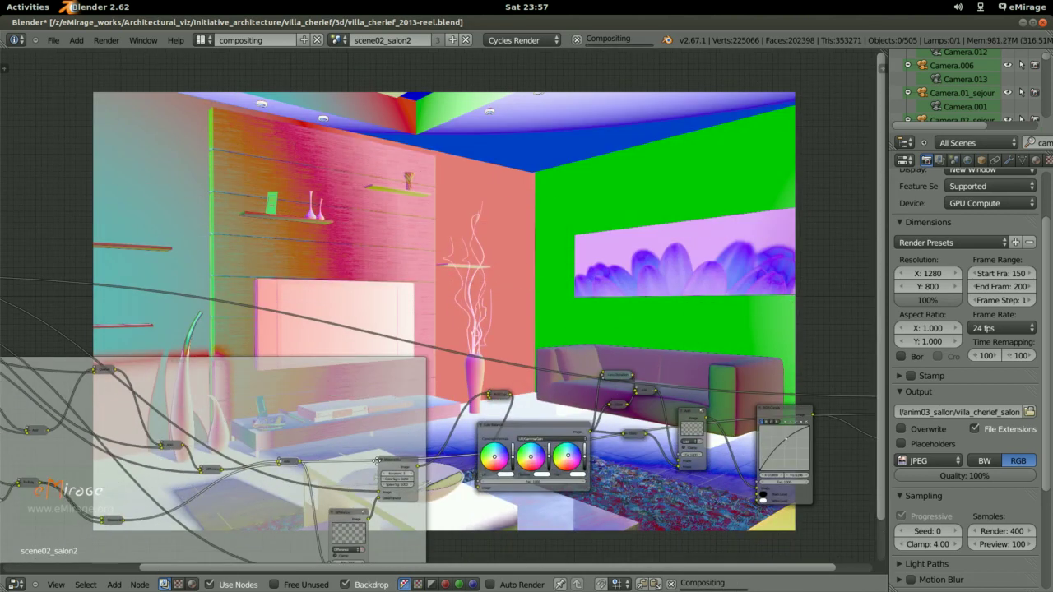
middle_drag(395, 460, 251, 418)
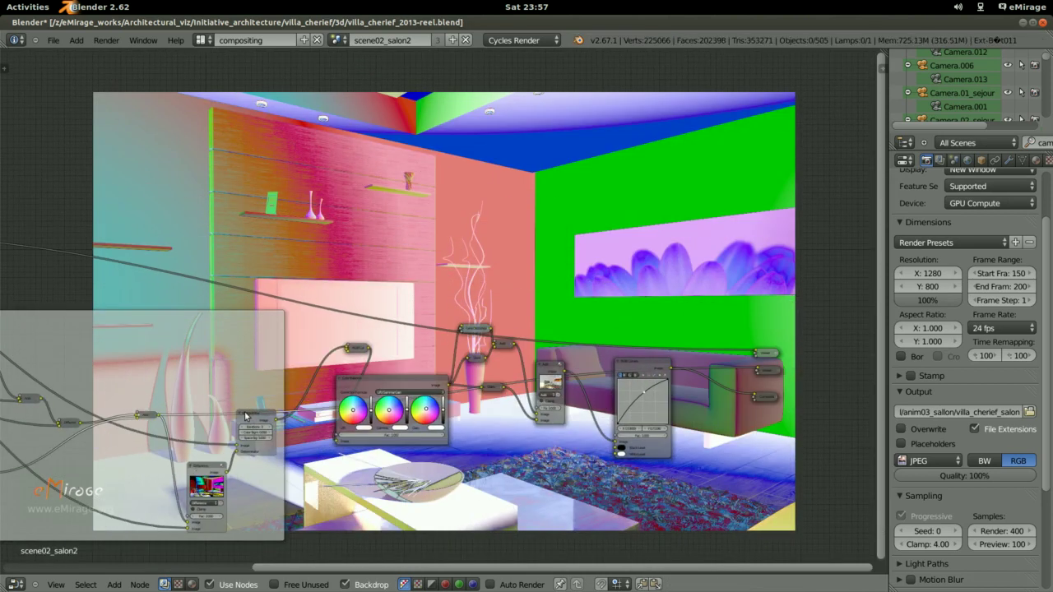
middle_drag(249, 416, 126, 456)
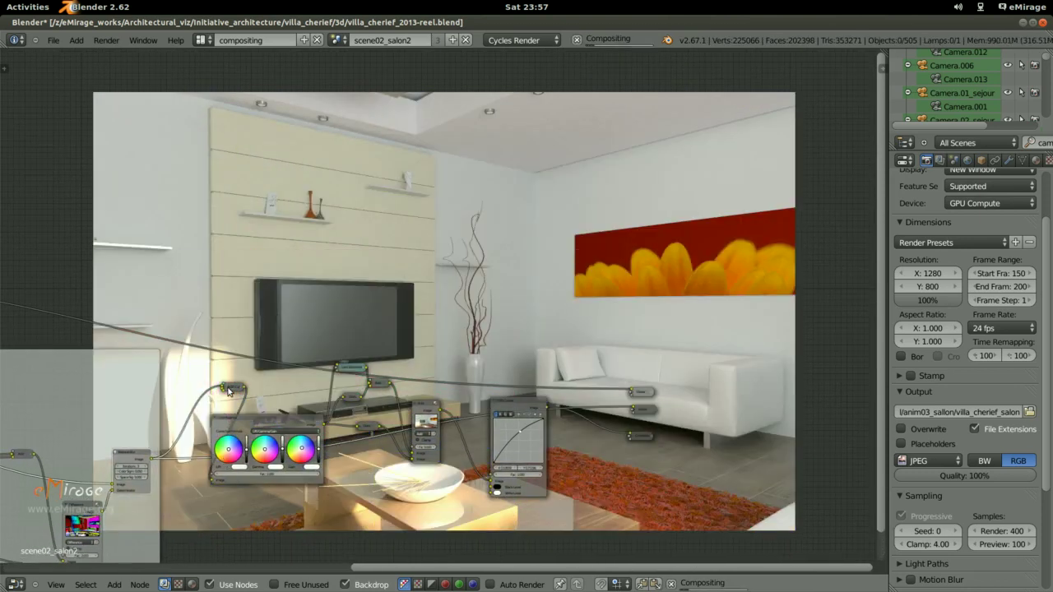
Preview Color Balance, Lens Distortion, the small Add, and finally the large Add glow result.
scroll(228, 392, up, 2)
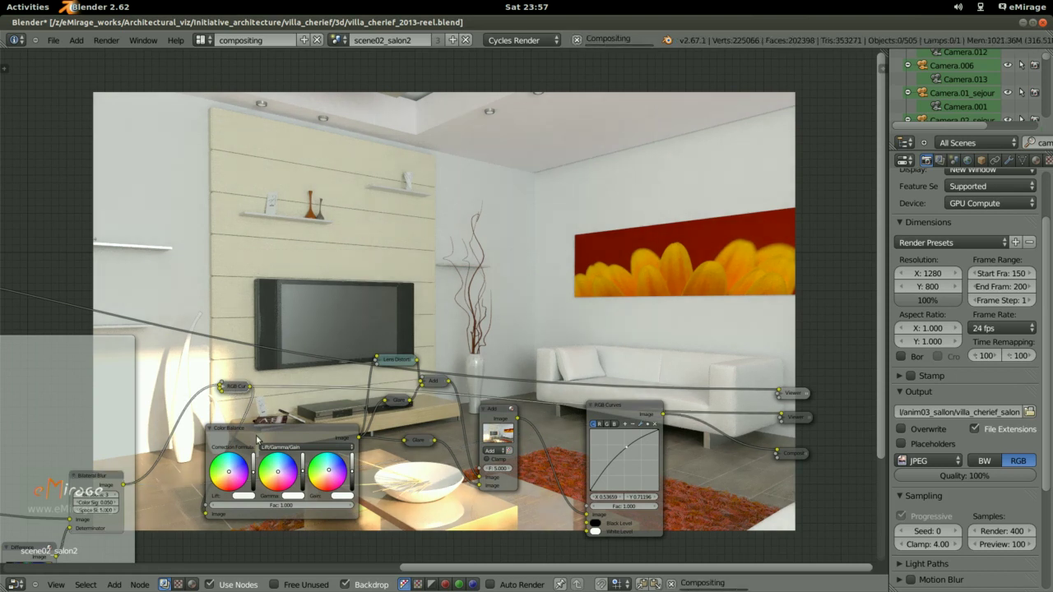
click(256, 440)
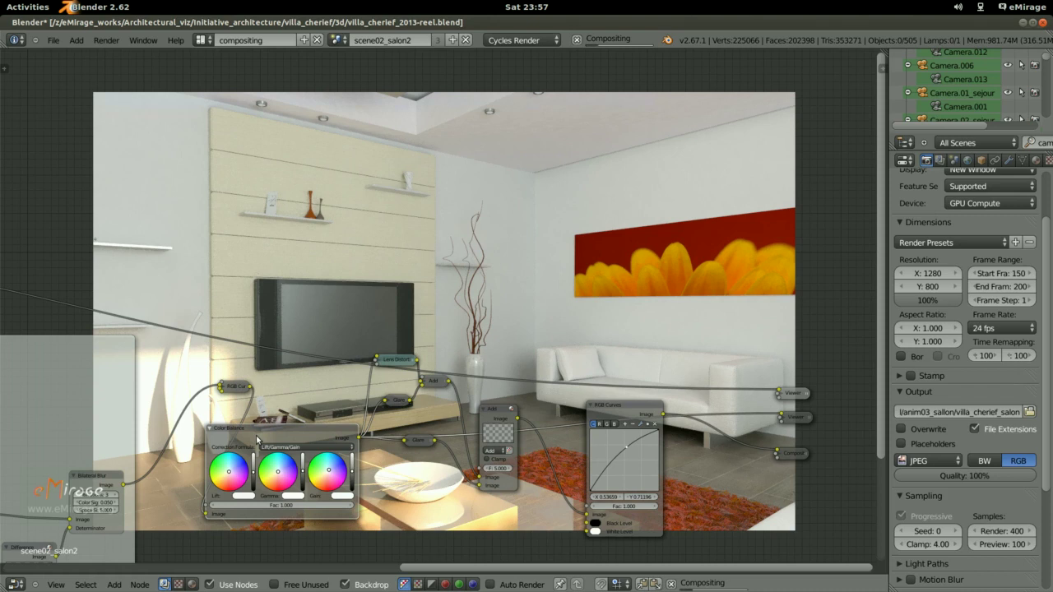
scroll(345, 378, up, 2)
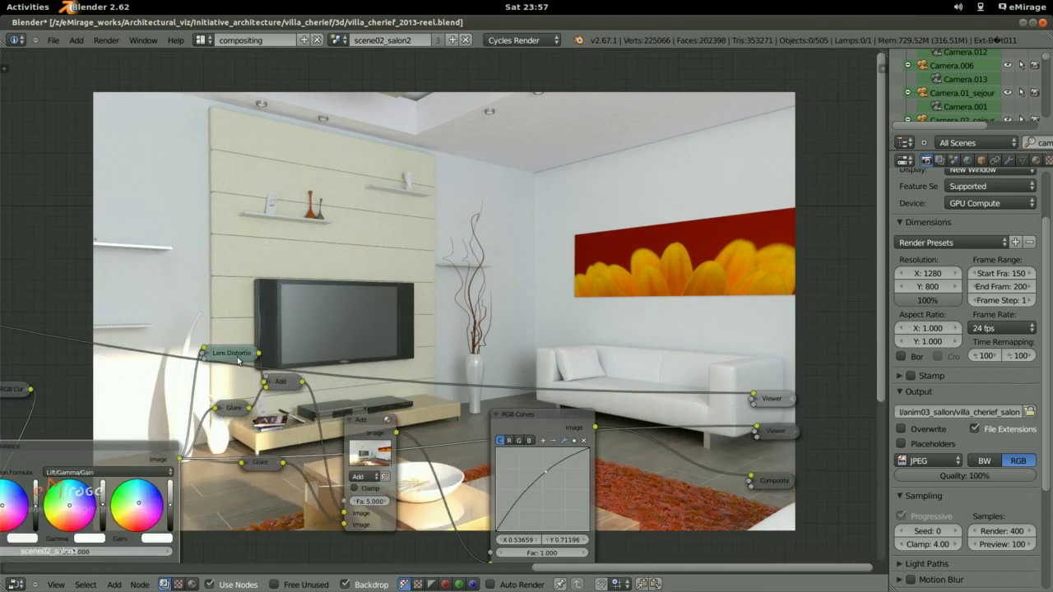
click(231, 355)
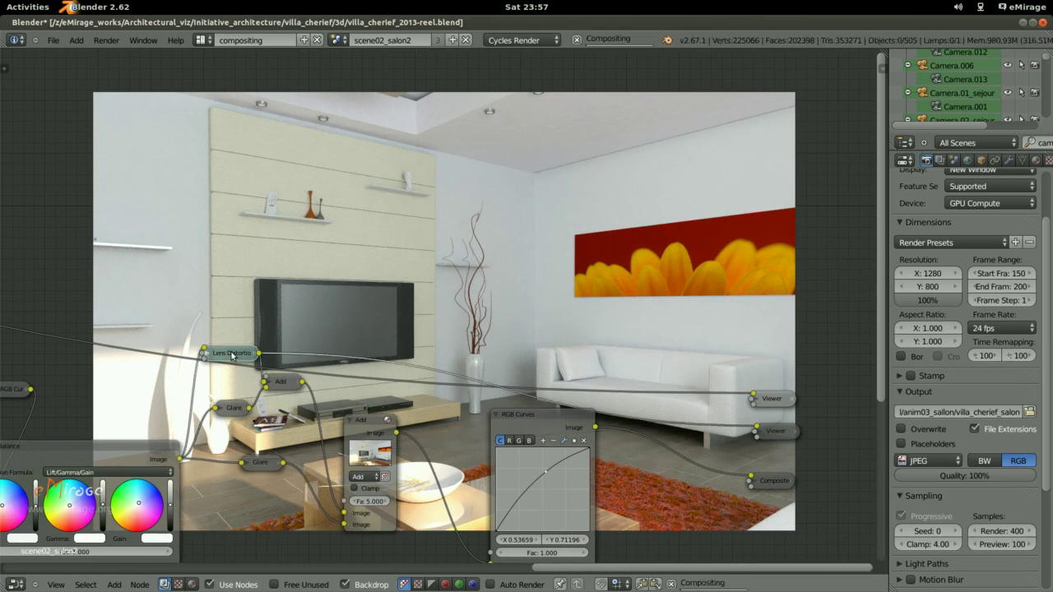
click(284, 386)
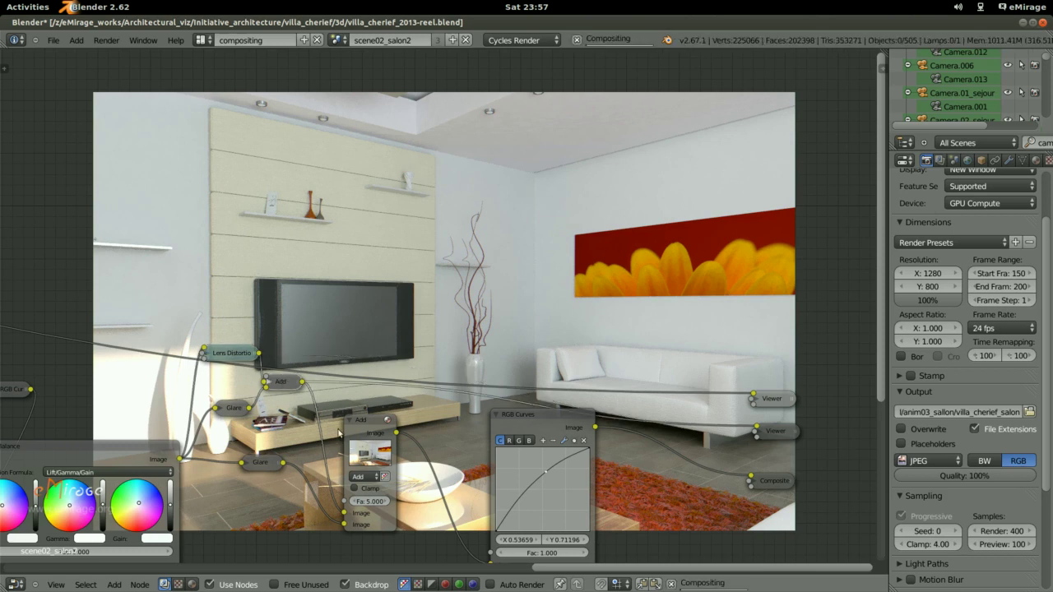
click(366, 427)
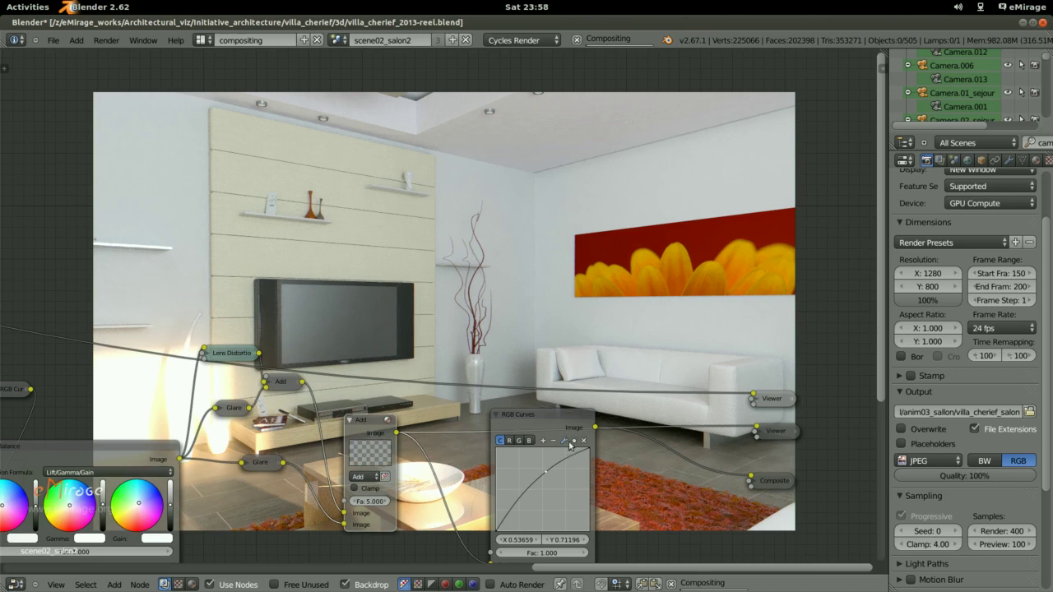
middle_drag(567, 441, 322, 395)
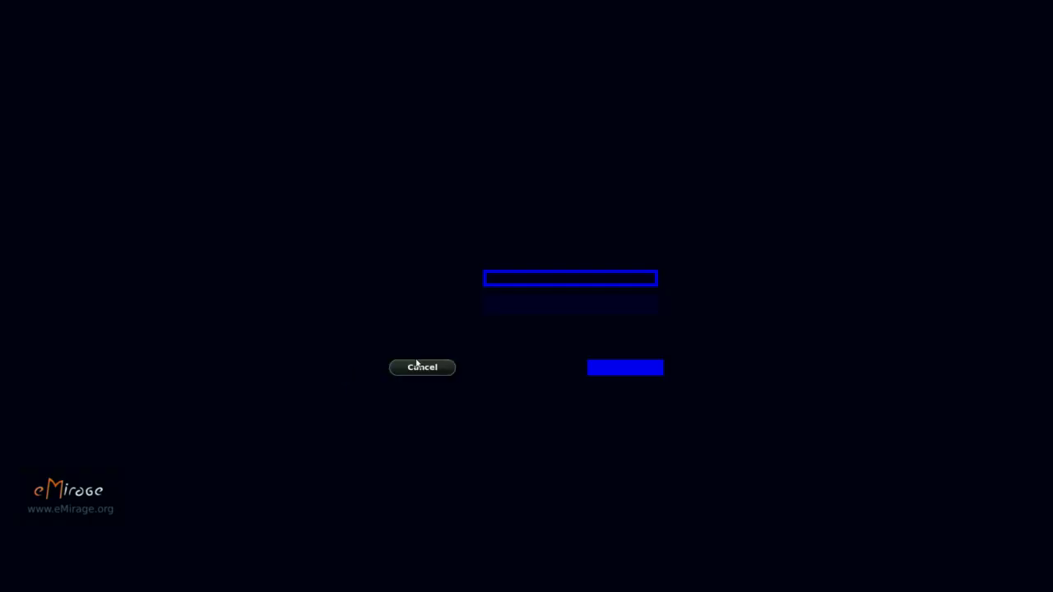
click(420, 368)
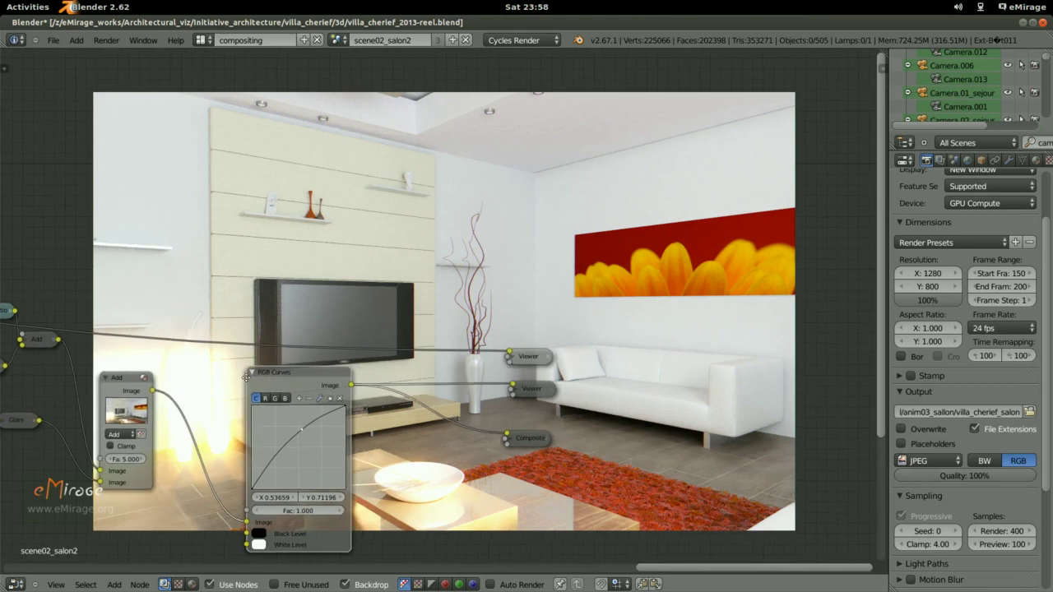
Place the lower Viewer beside the vase and the middle Viewer over the TV, then show the Output node list.
middle_drag(272, 379, 206, 383)
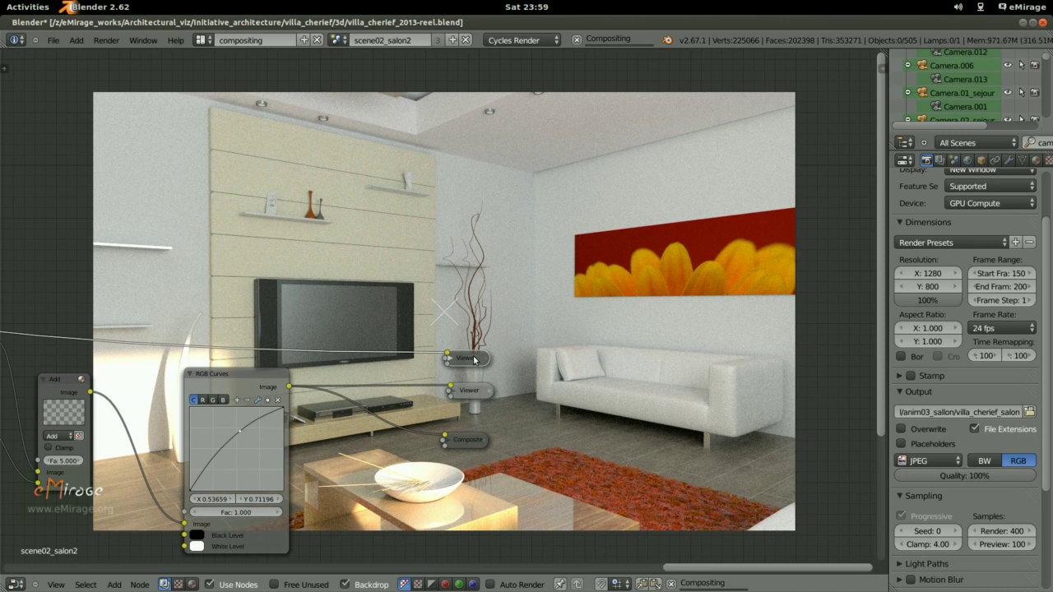
middle_drag(475, 360, 236, 326)
drag(236, 359, 451, 372)
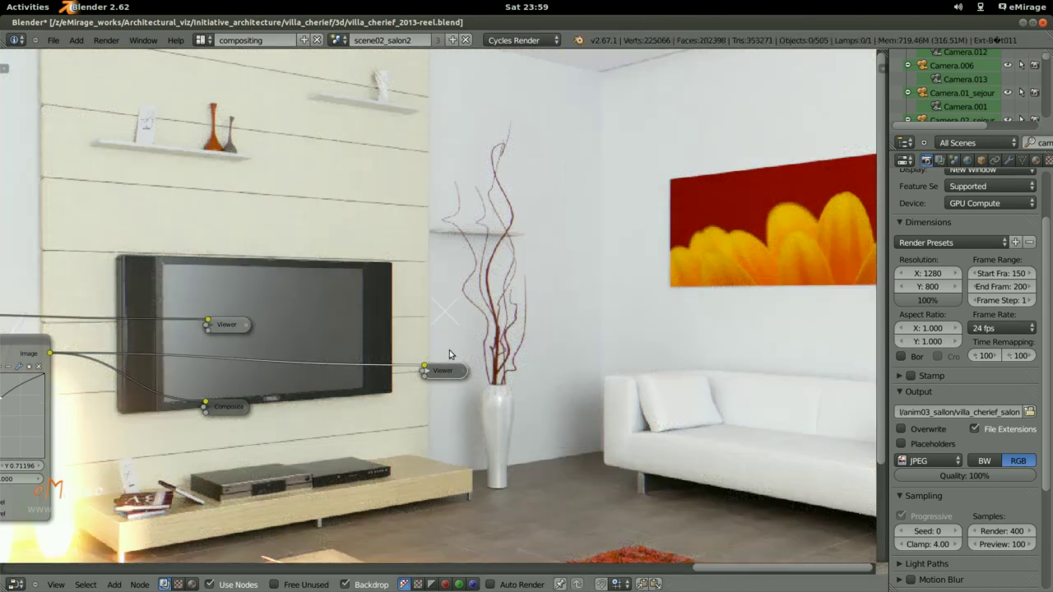
middle_drag(517, 311, 342, 282)
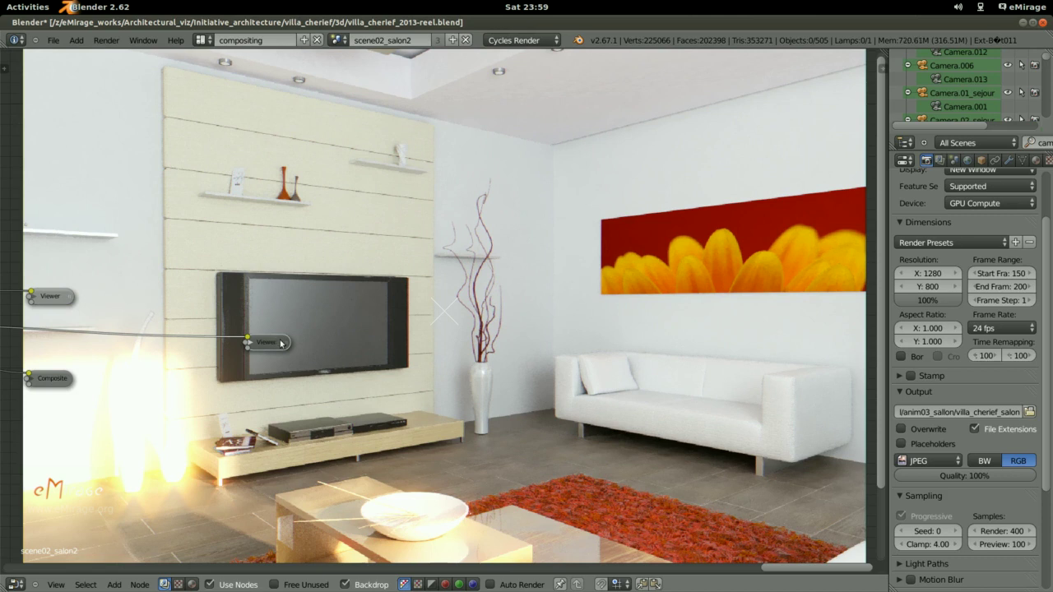
drag(268, 341, 387, 286)
key(shift+a)
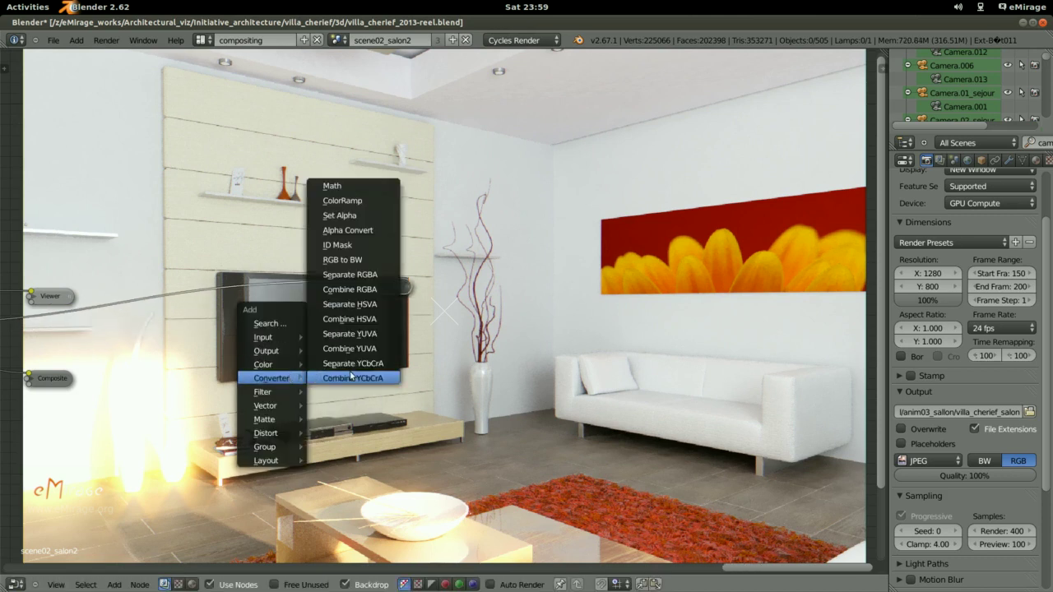
mouse_move(266, 351)
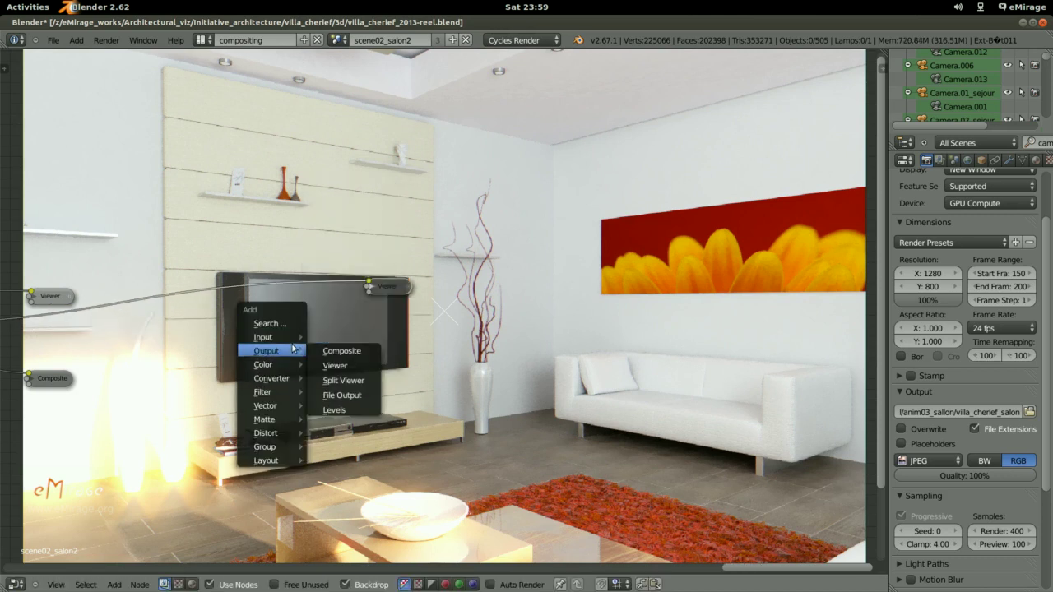
Add a Split Viewer node and move it to the upper left of the tree.
click(357, 380)
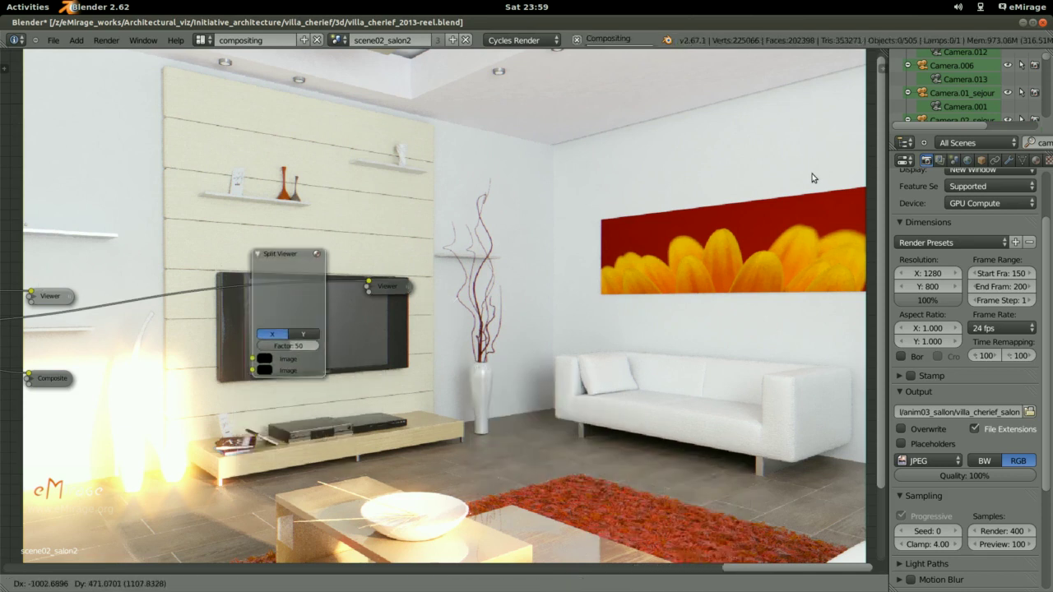
click(808, 106)
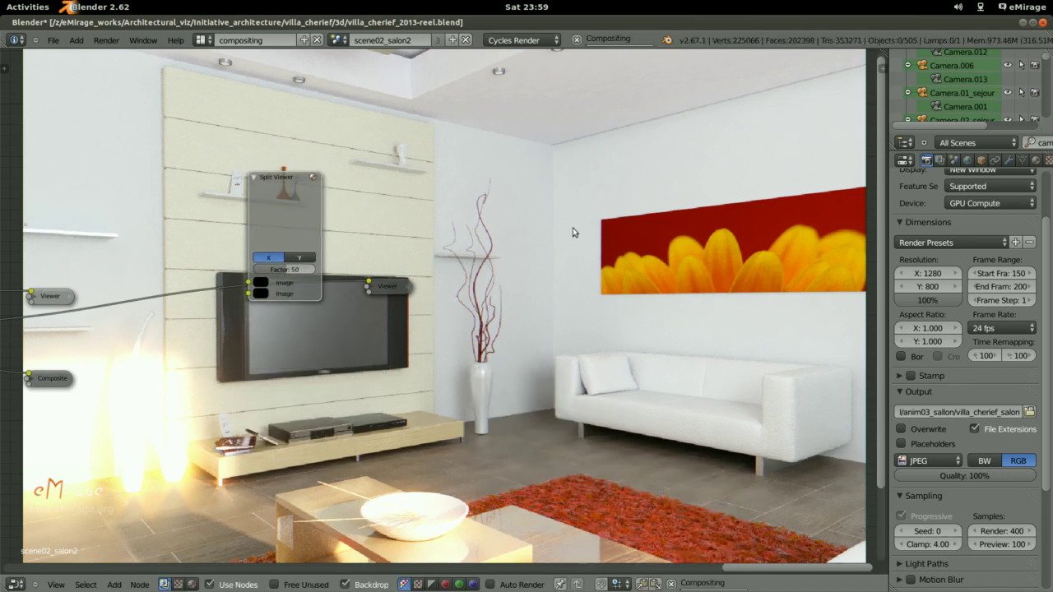
middle_drag(573, 228, 856, 279)
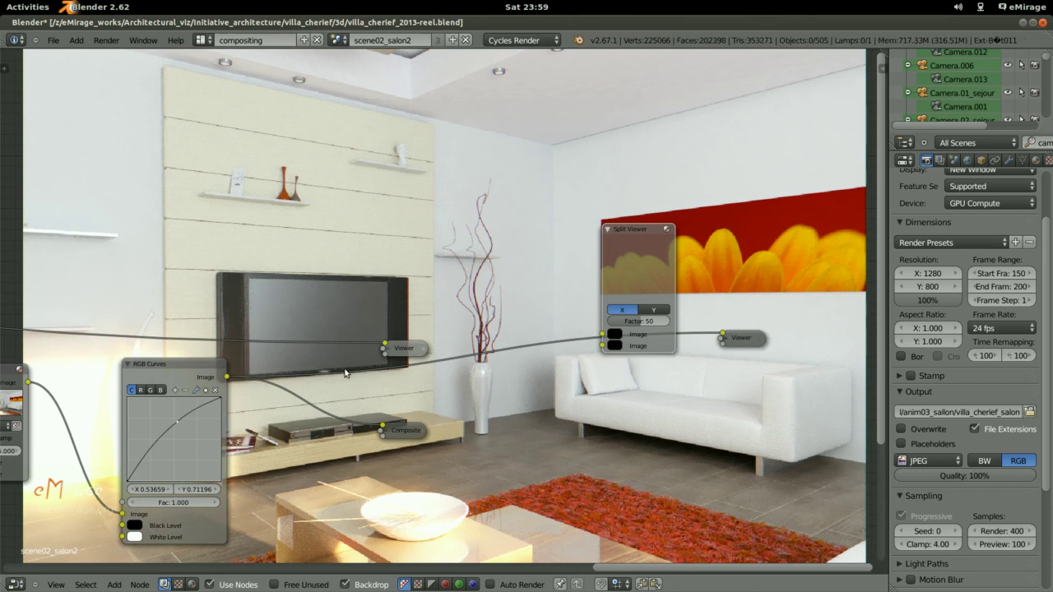
scroll(565, 337, down, 3)
scroll(565, 337, down, 1)
scroll(565, 337, down, 1)
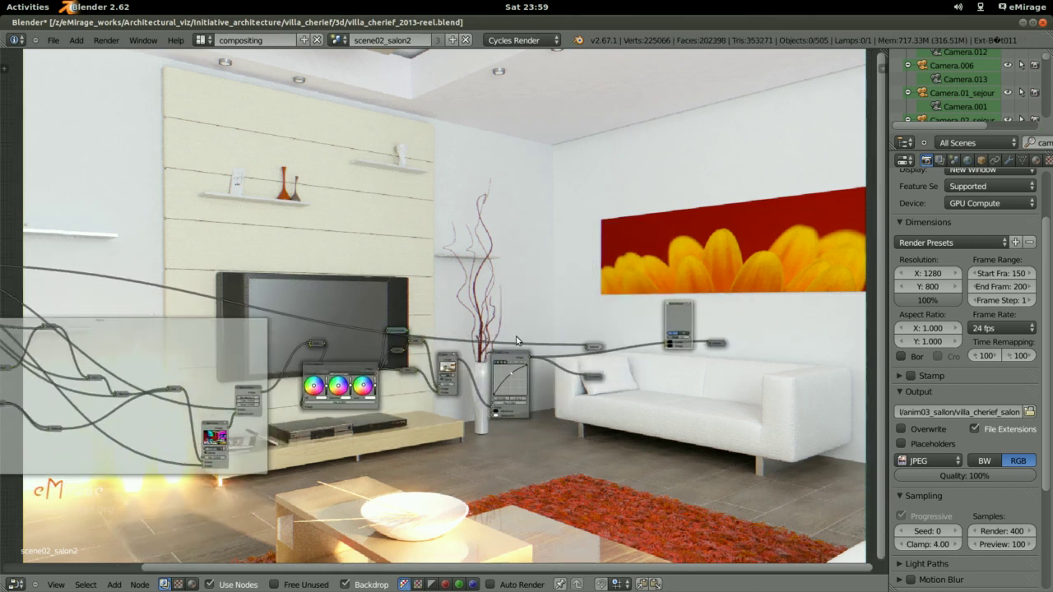
scroll(564, 336, down, 1)
click(611, 326)
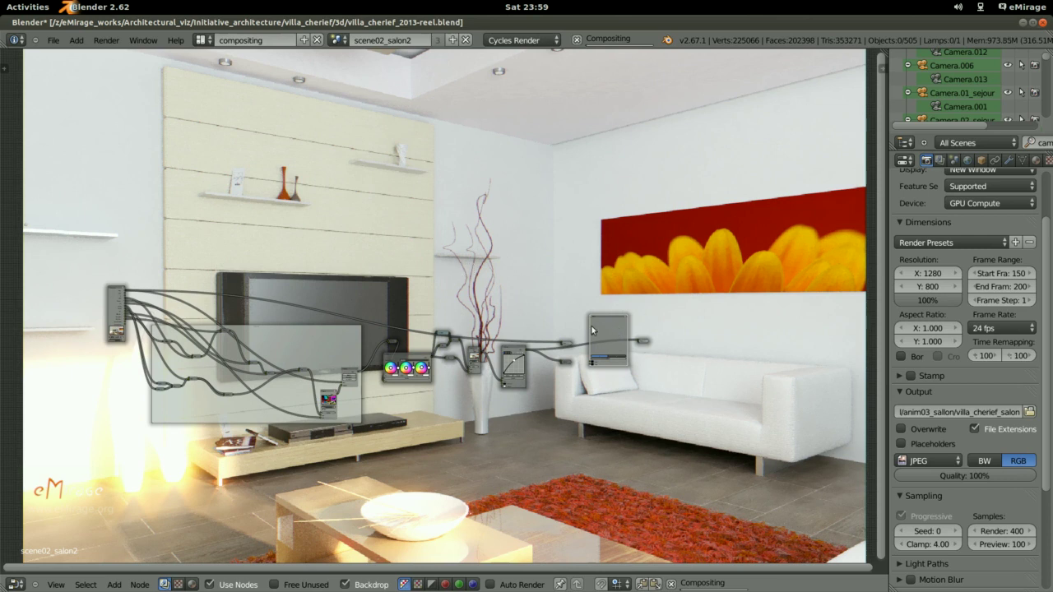
drag(606, 336, 210, 255)
click(210, 250)
scroll(154, 270, up, 1)
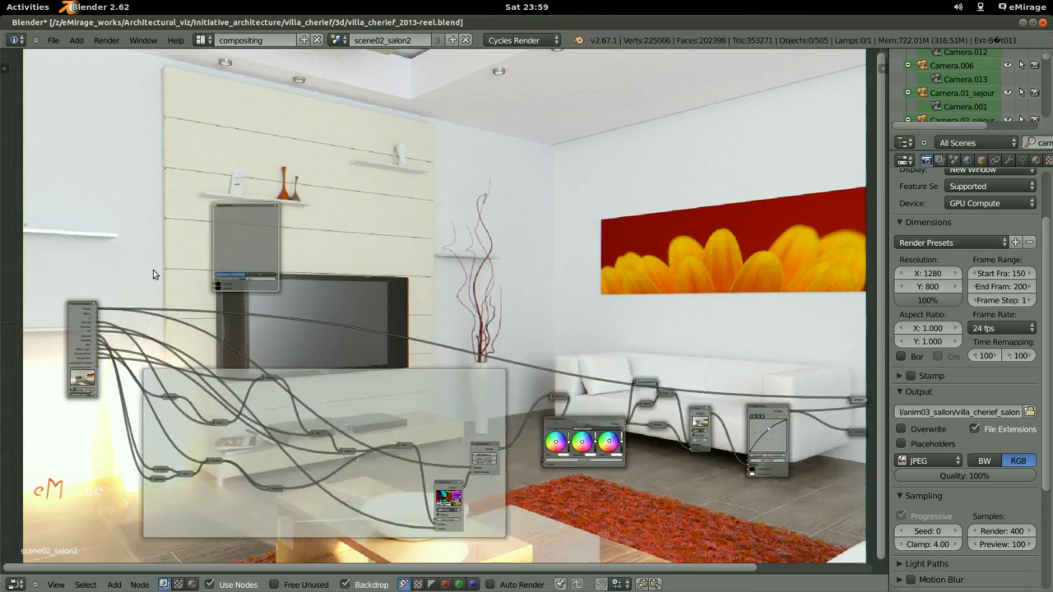
scroll(148, 271, up, 2)
Link the Render Layers Image into the Split Viewer and drop it right of the tree.
drag(37, 349, 296, 296)
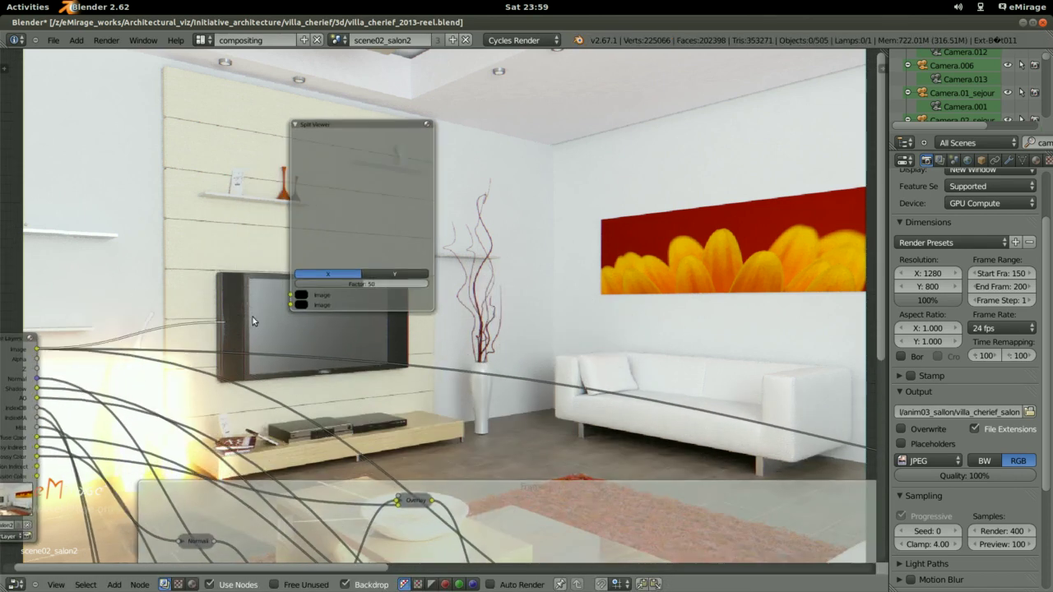
scroll(298, 298, down, 5)
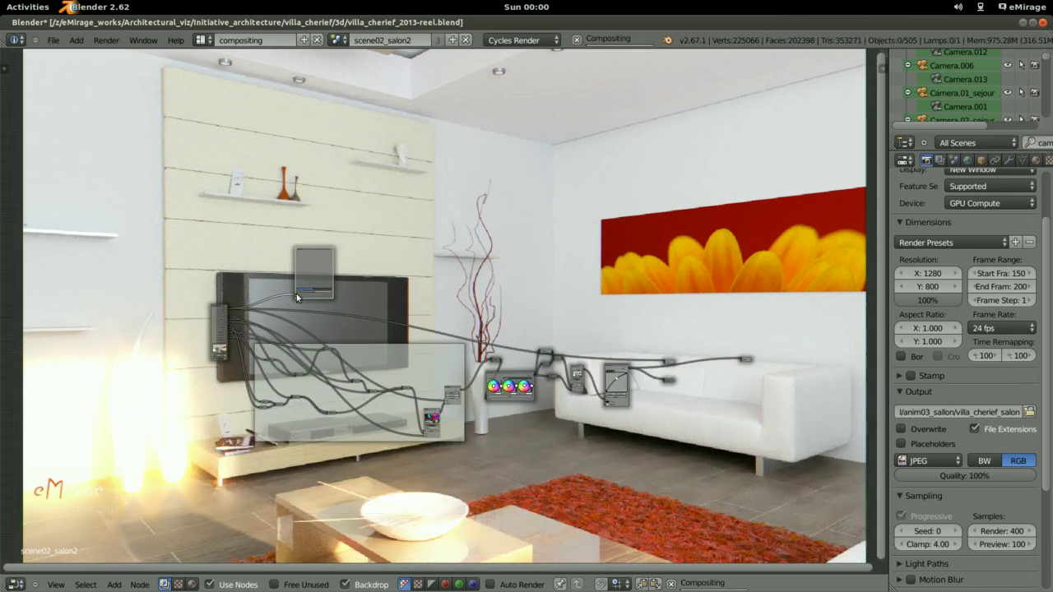
key(g)
click(510, 358)
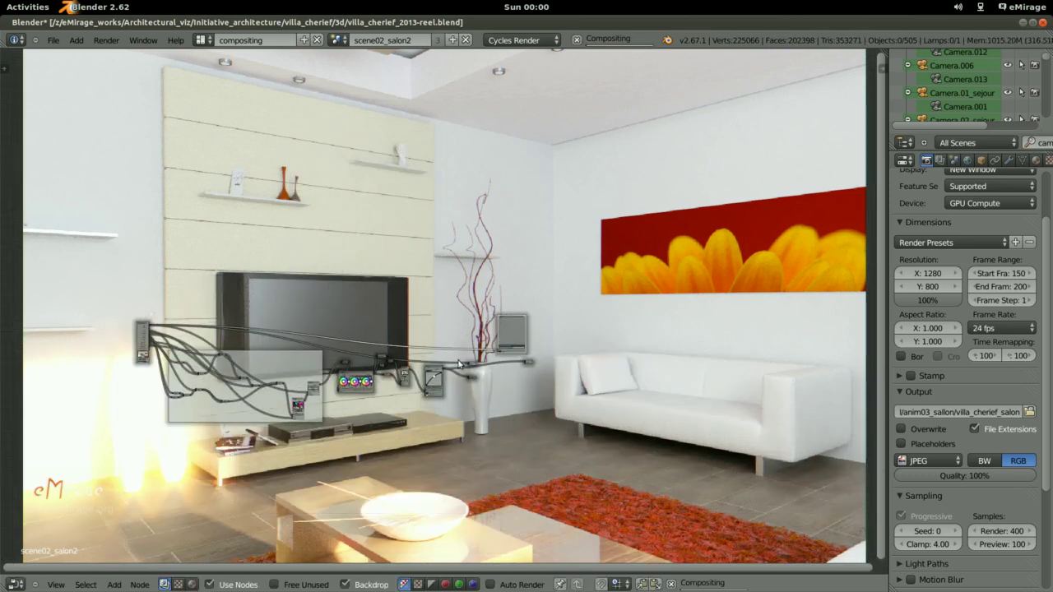
scroll(411, 387, up, 2)
scroll(408, 388, up, 2)
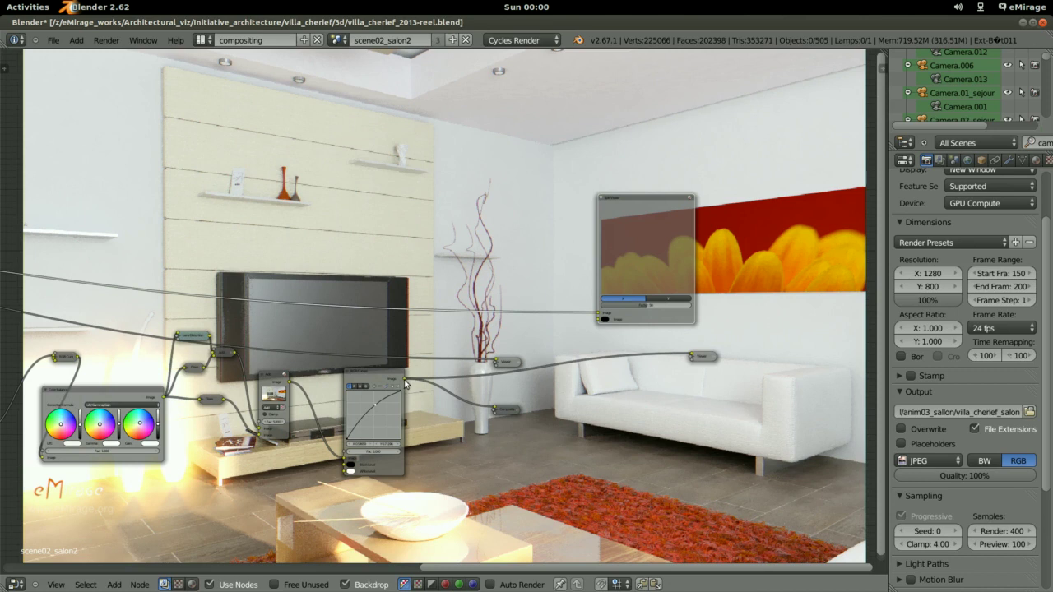
Link the RGB Curves output into the second input, then shrink the node and set it beside the vase.
drag(405, 382, 599, 321)
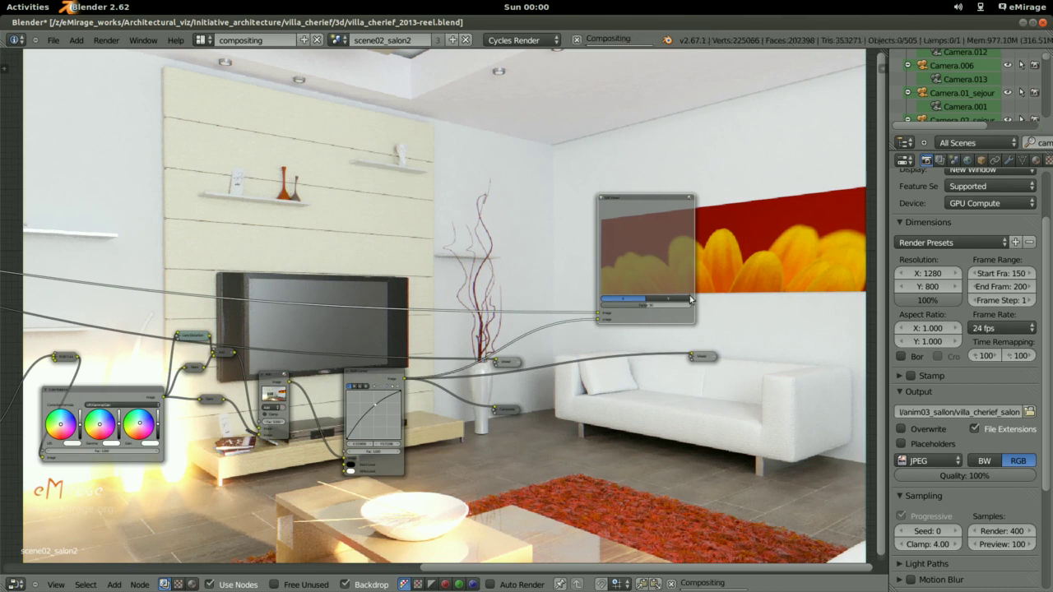
drag(692, 300, 584, 317)
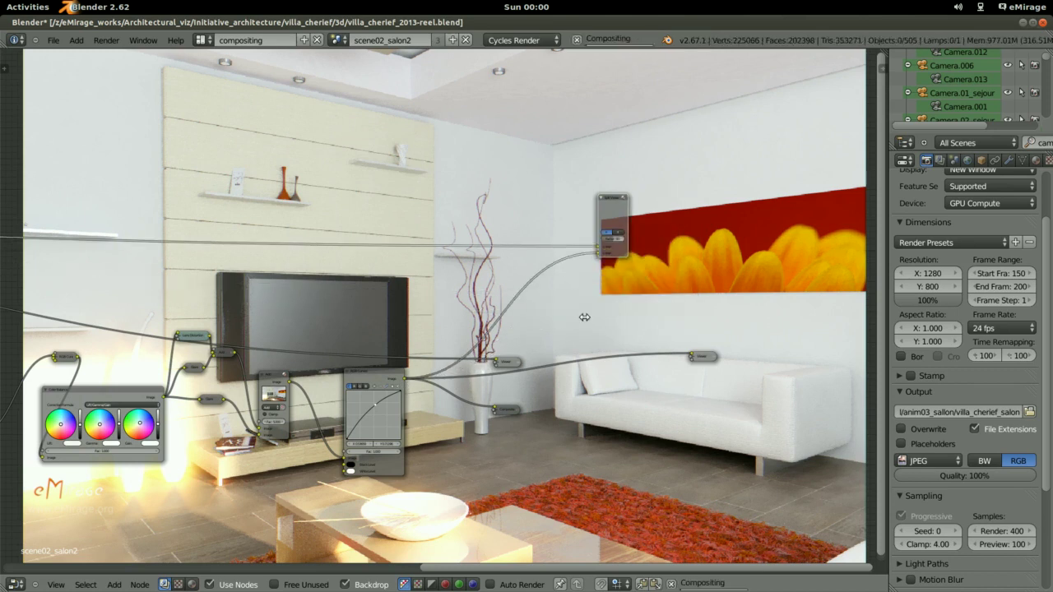
drag(613, 199, 524, 276)
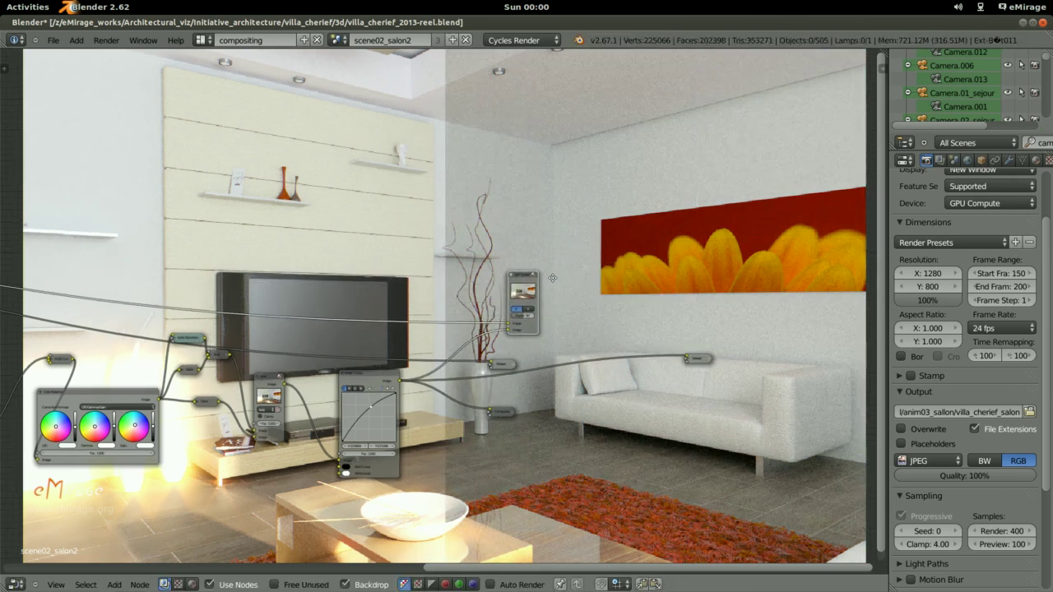
scroll(527, 293, up, 2)
scroll(461, 321, up, 2)
scroll(420, 353, up, 2)
Try the Y axis with factors 32 and 43, return to X, swap the image inputs, and retune the factor.
scroll(393, 385, up, 1)
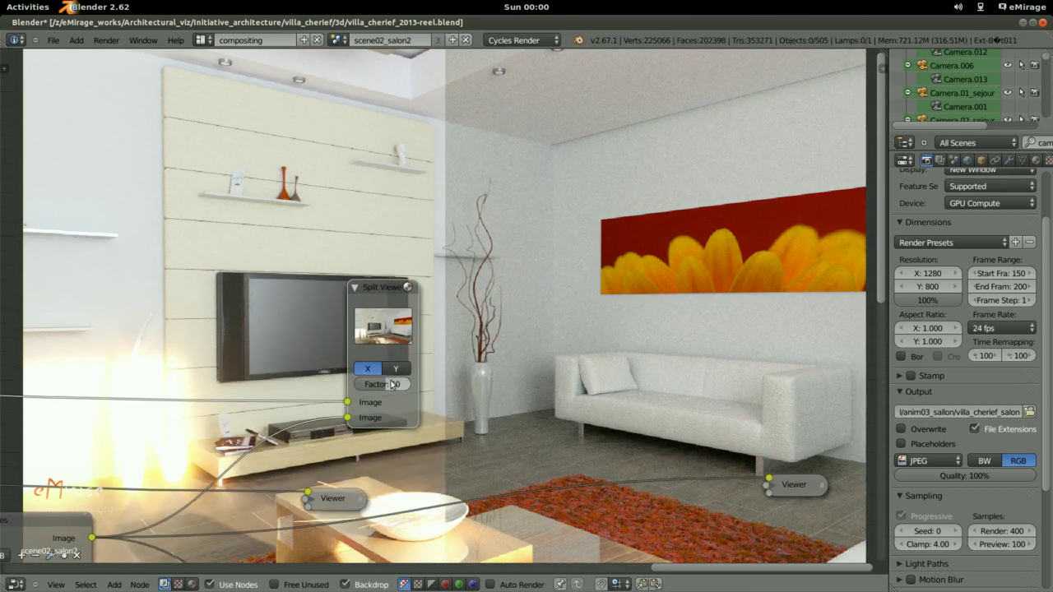
click(397, 368)
middle_drag(628, 225, 485, 254)
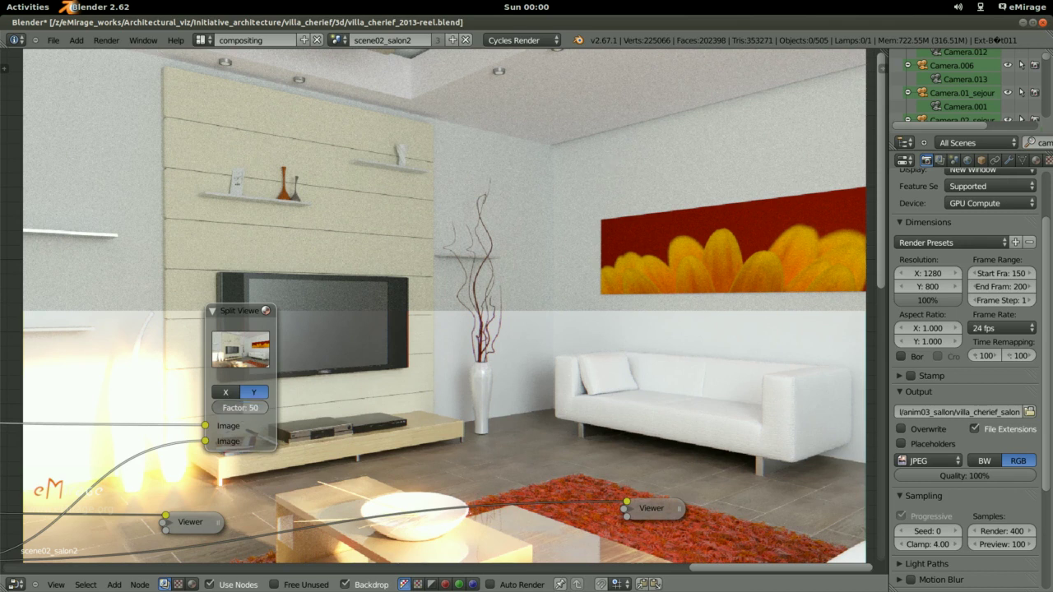
drag(239, 413, 236, 412)
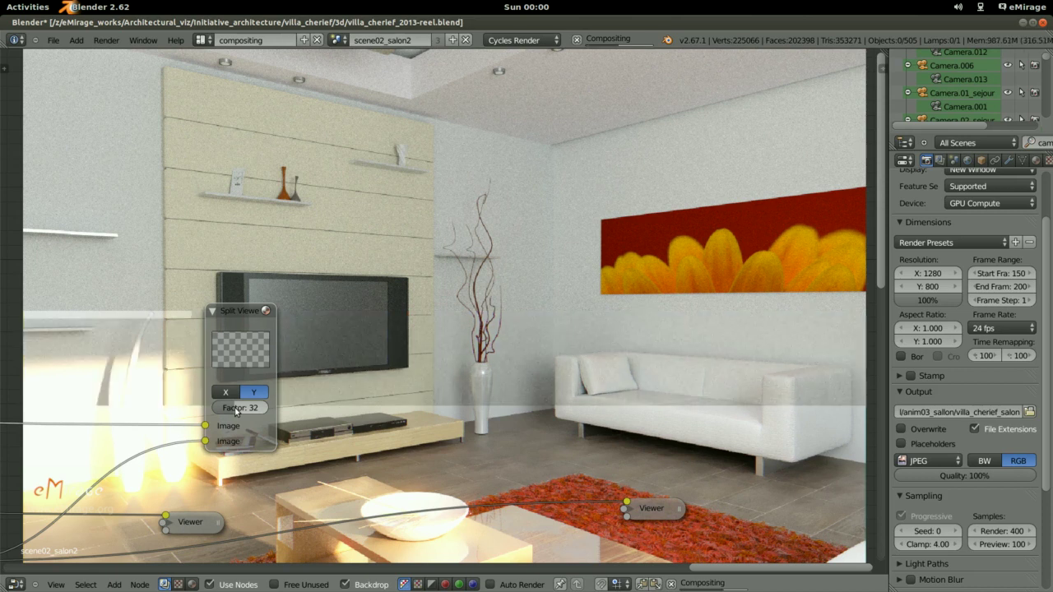
drag(237, 412, 252, 411)
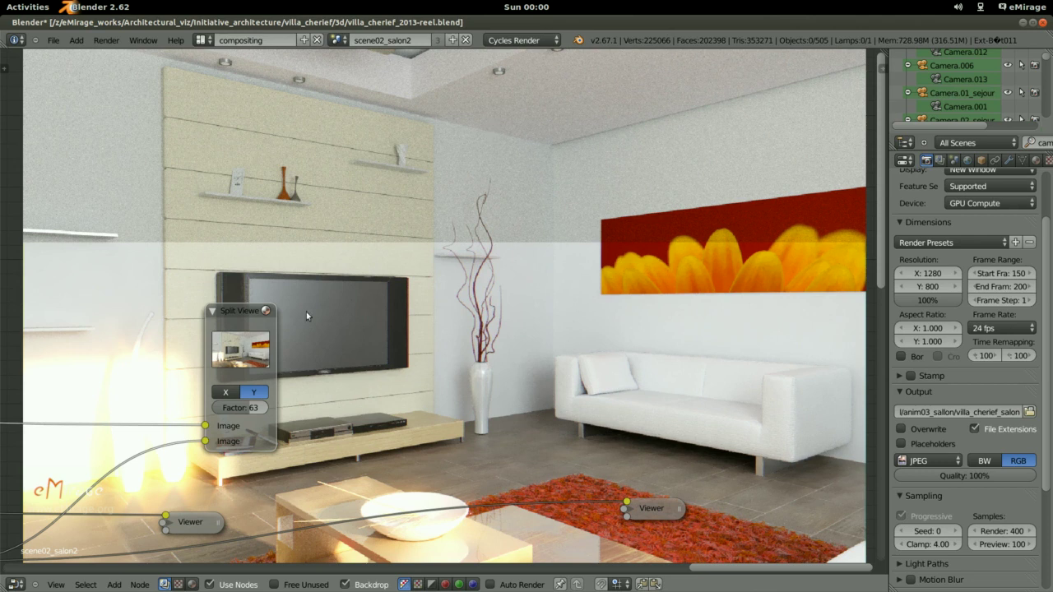
click(230, 393)
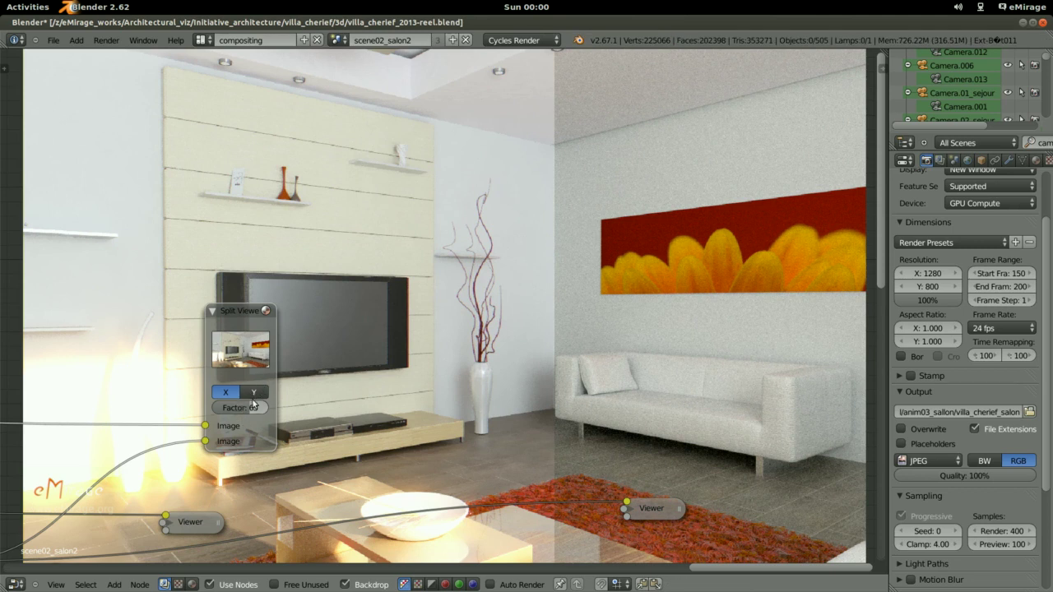
drag(205, 426, 211, 443)
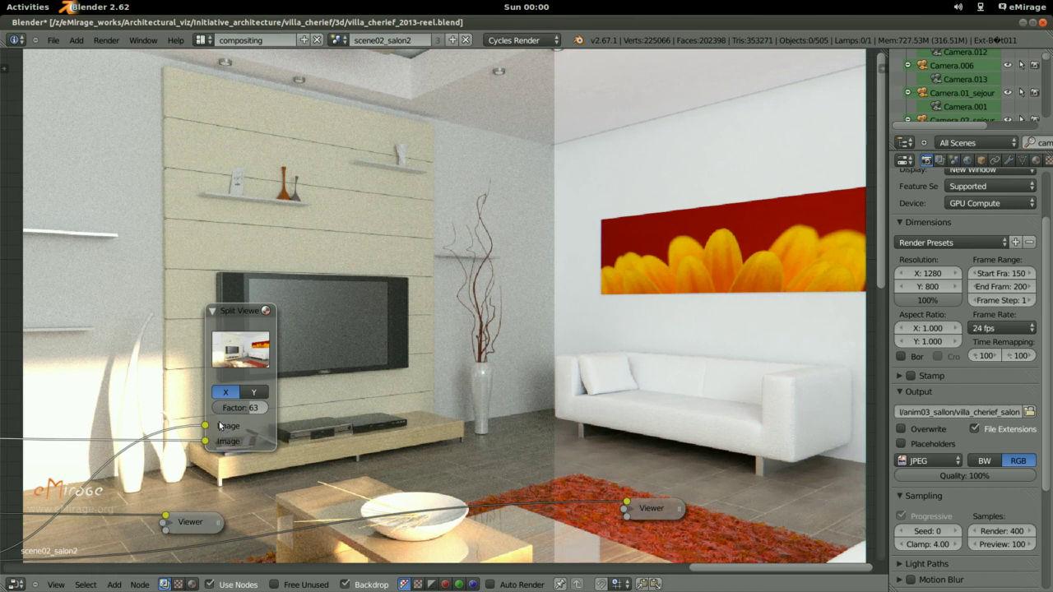
drag(247, 407, 239, 407)
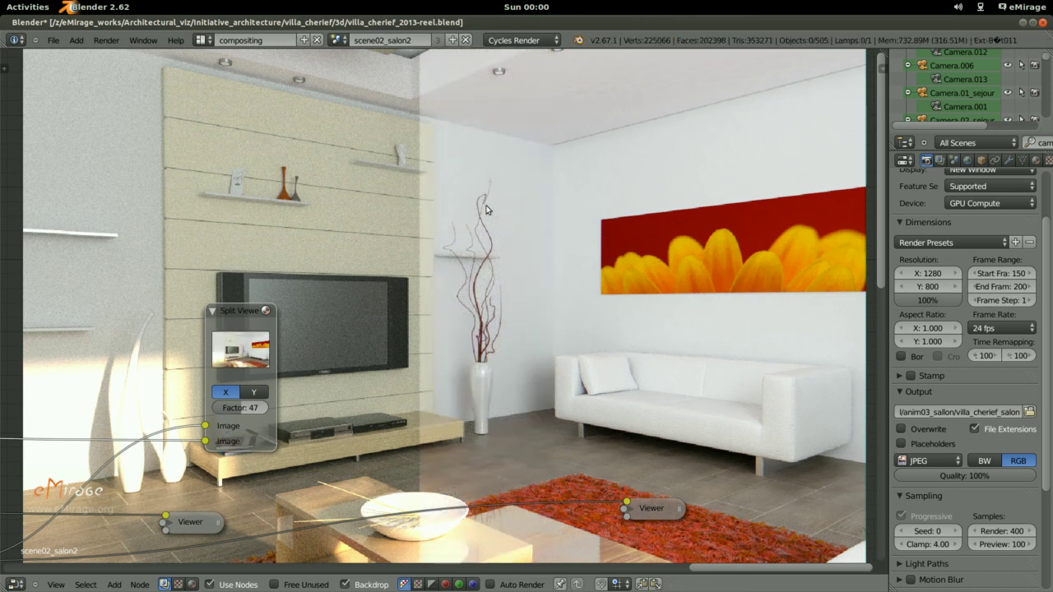
scroll(487, 211, down, 3)
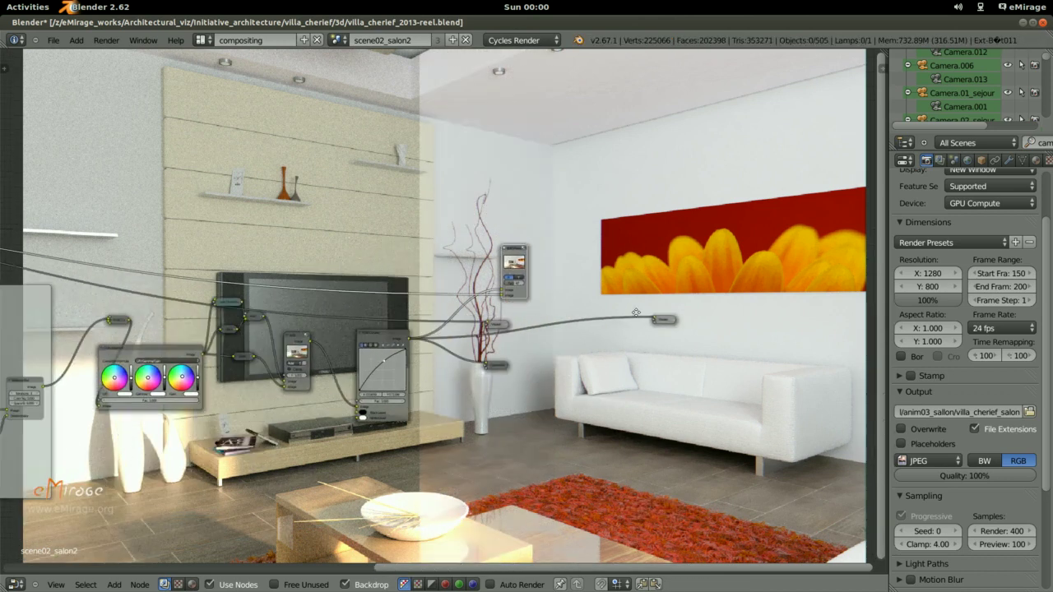
scroll(535, 280, down, 3)
scroll(582, 341, up, 2)
scroll(551, 338, up, 2)
scroll(518, 333, up, 2)
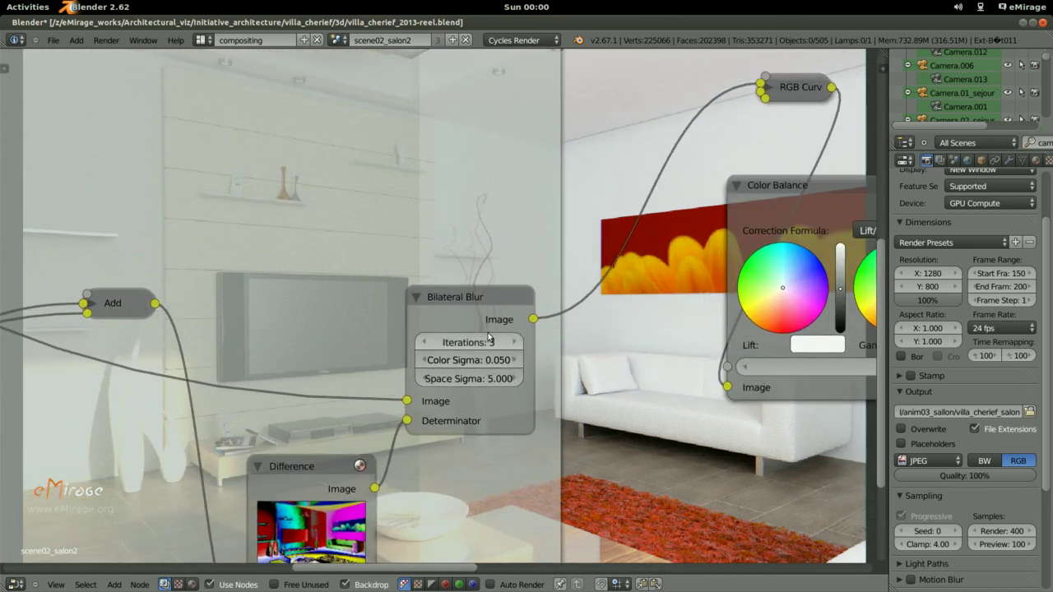
mouse_move(491, 329)
middle_down()
mouse_move(266, 140)
mouse_move(274, 185)
middle_up()
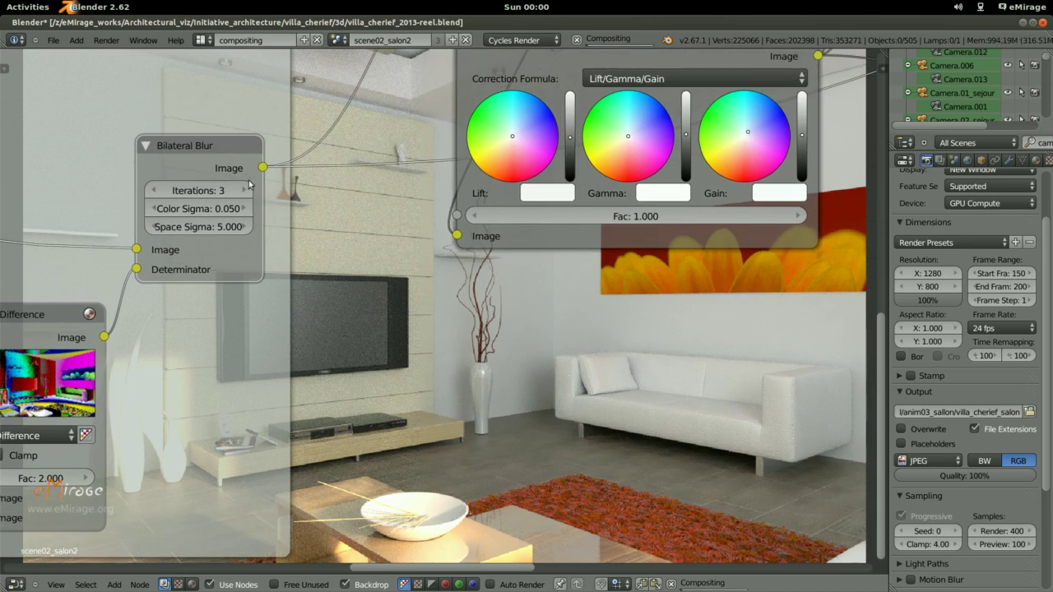
mouse_move(374, 250)
middle_down()
mouse_move(302, 223)
mouse_move(400, 272)
mouse_move(430, 232)
mouse_move(557, 219)
middle_up()
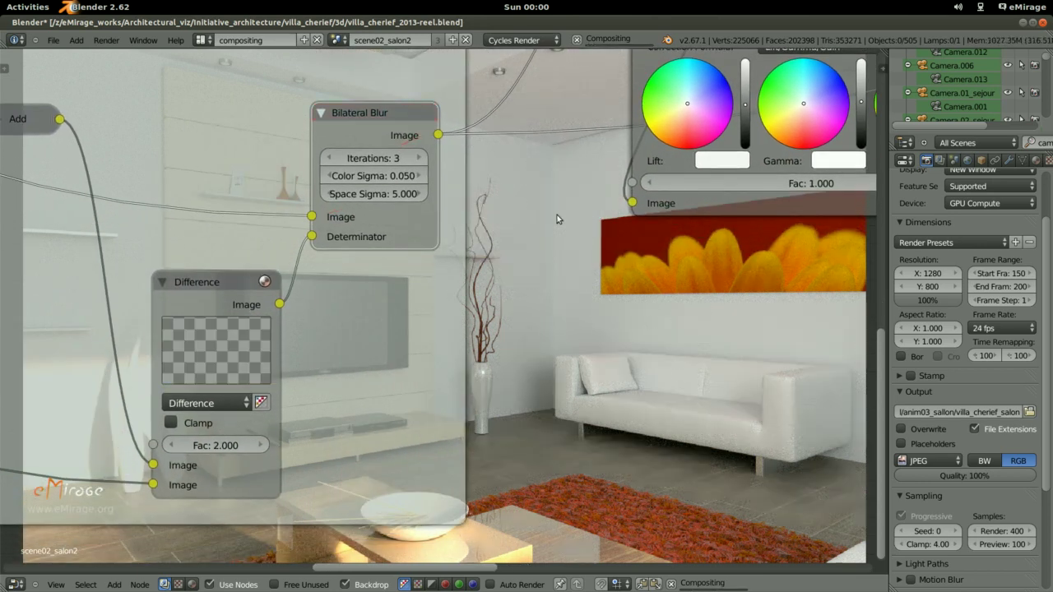
scroll(557, 214, down, 2)
Select the Split Viewer and link the RGB Curves Image output into its Image input.
scroll(558, 214, down, 2)
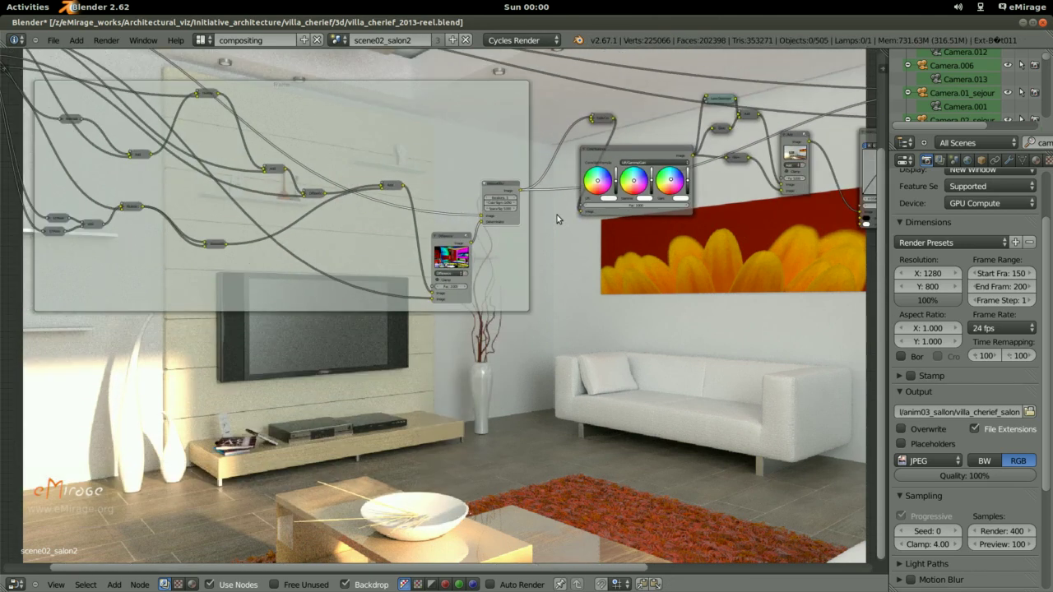
scroll(535, 264, down, 2)
scroll(516, 306, down, 3)
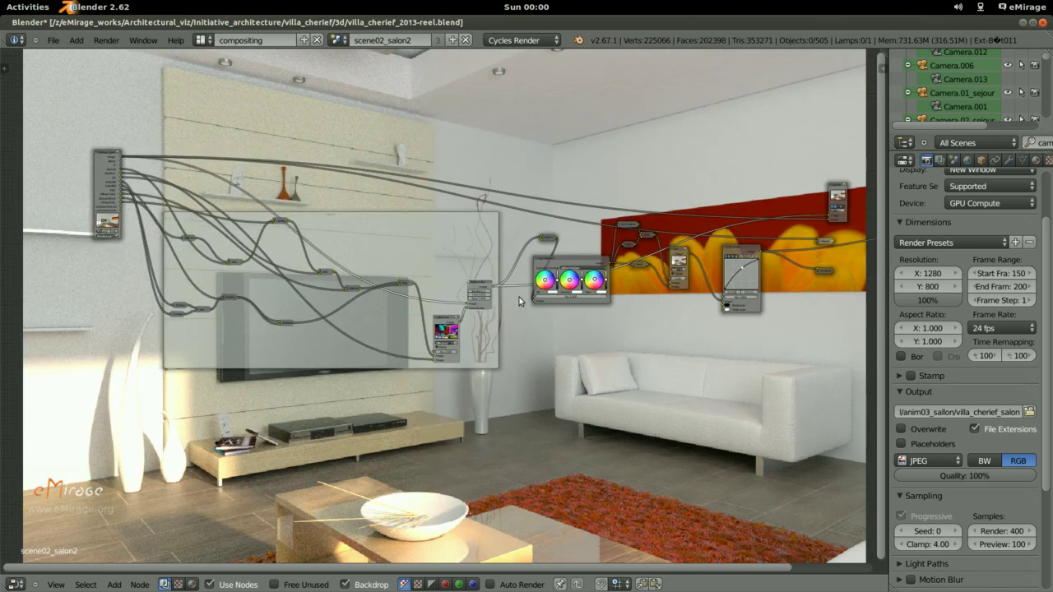
middle_drag(519, 297, 483, 70)
scroll(490, 214, up, 2)
scroll(496, 363, up, 2)
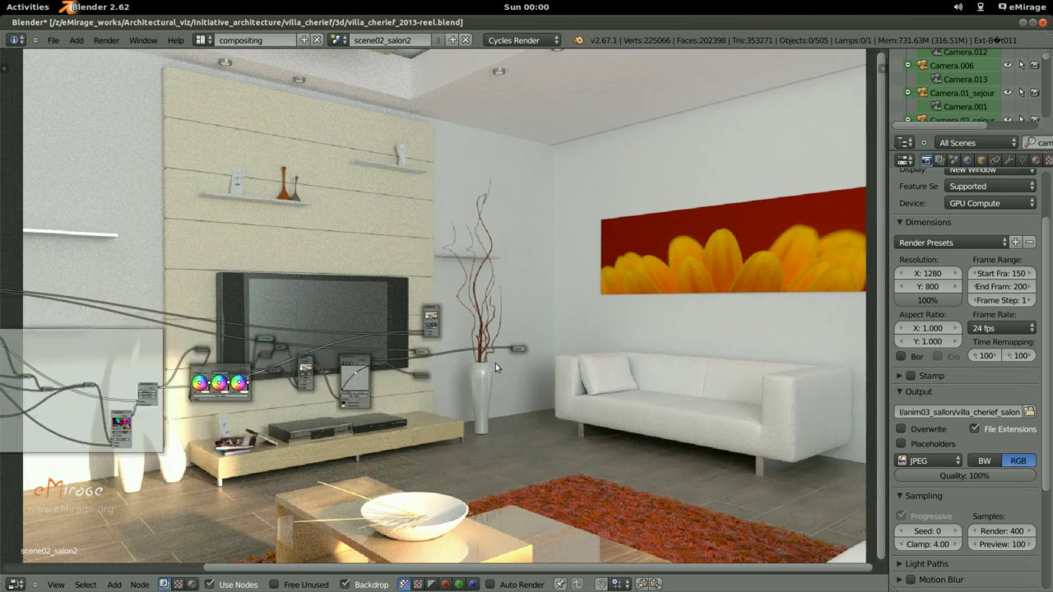
scroll(495, 363, up, 2)
scroll(445, 296, up, 2)
click(427, 252)
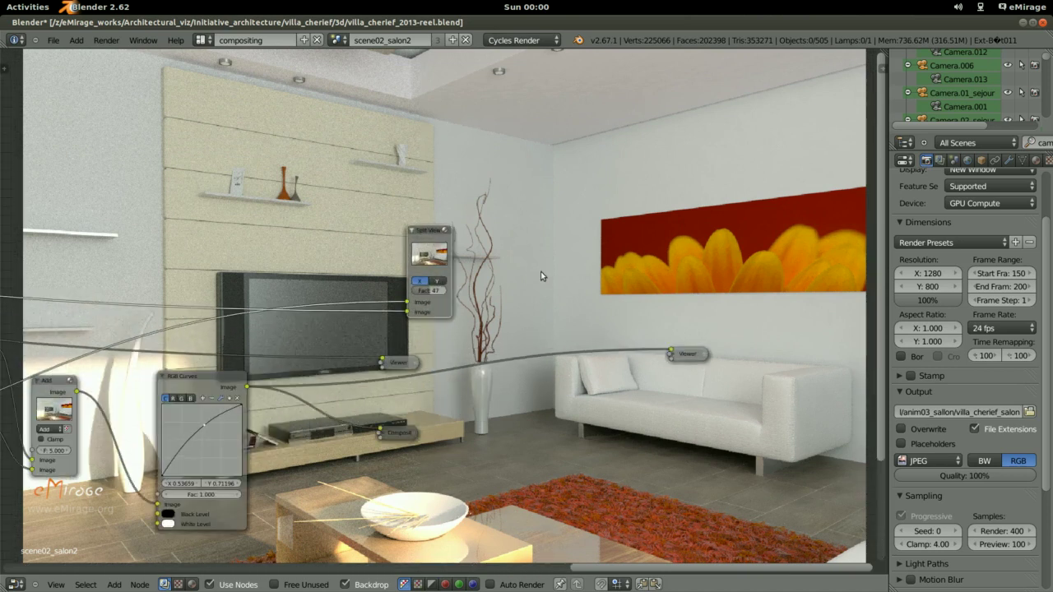
middle_drag(541, 276, 607, 272)
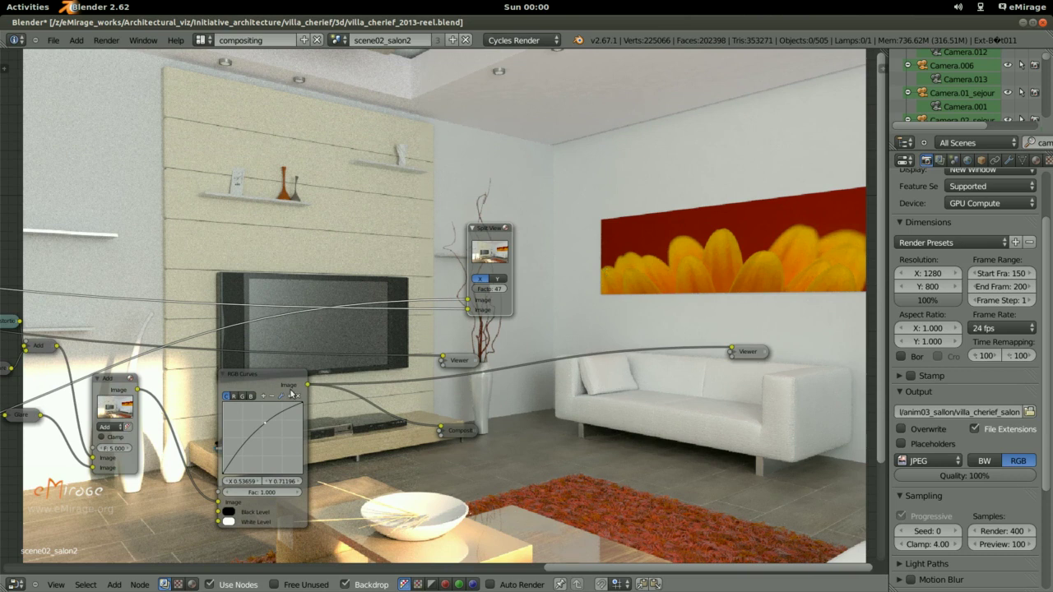
ctrl+shift+click(266, 381)
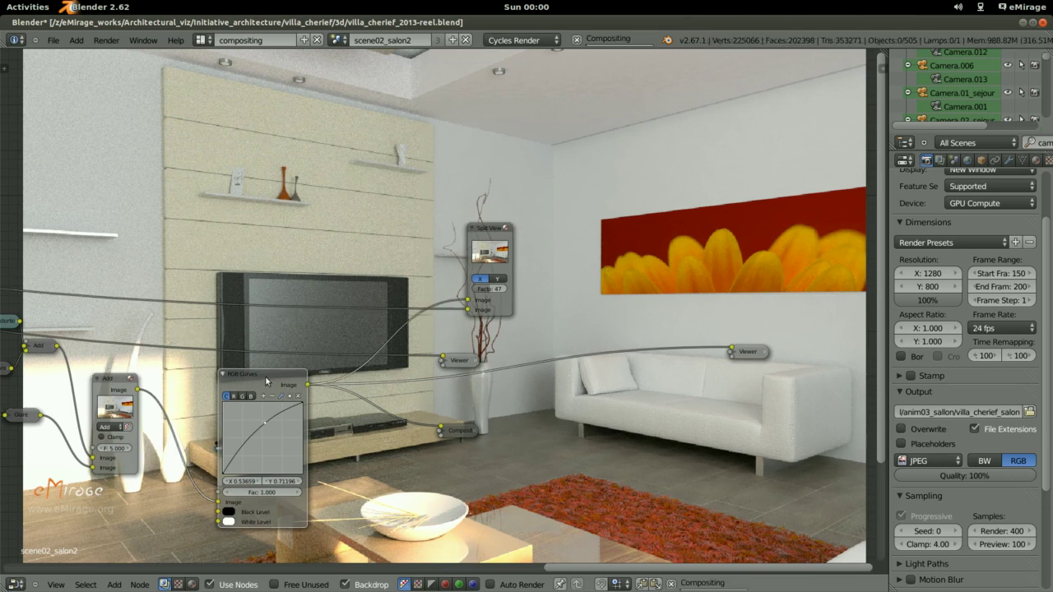